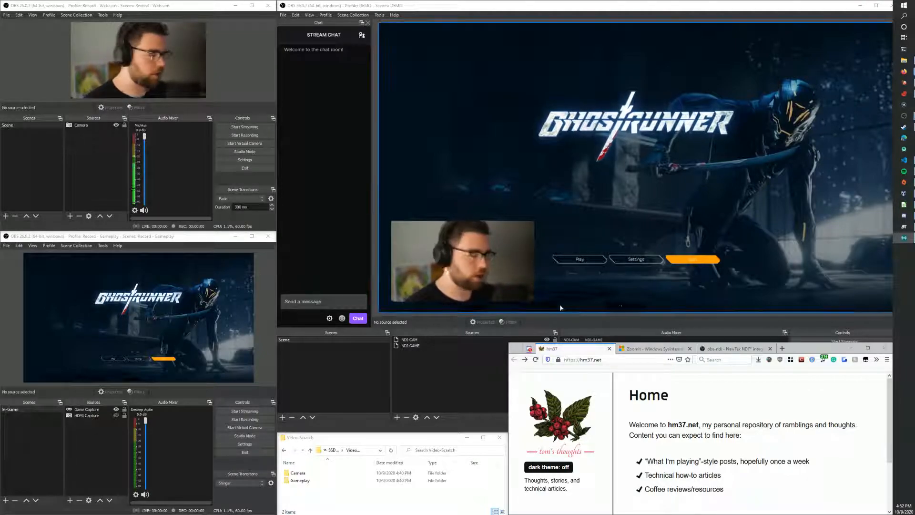
# Step: Close the ZoomIt page and view the heading of the obs-ndi NewTek NDI integration plugin page
pyautogui.click(653, 348)
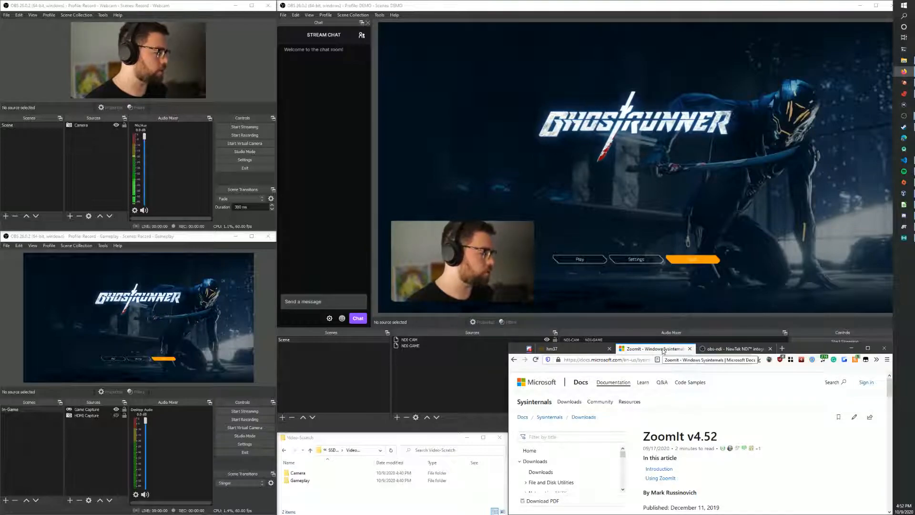
pyautogui.middleClick(663, 350)
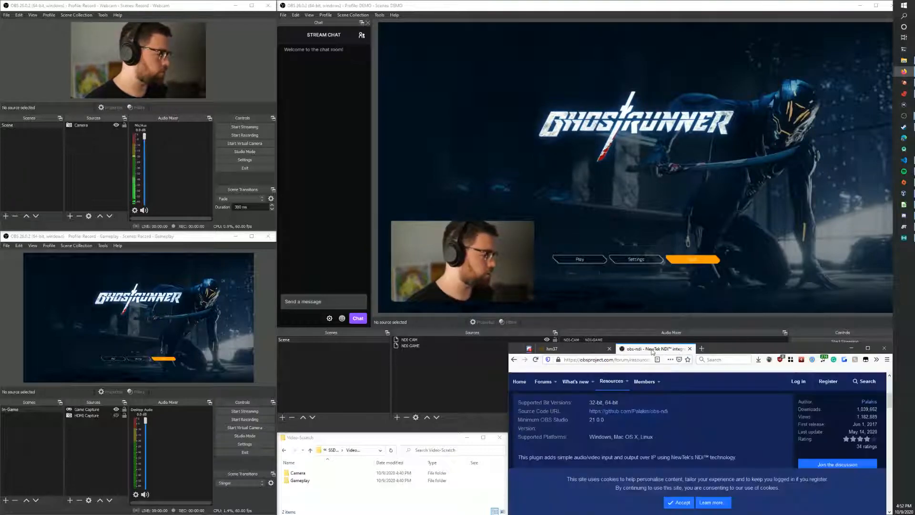
pyautogui.scroll(5, 665, 431)
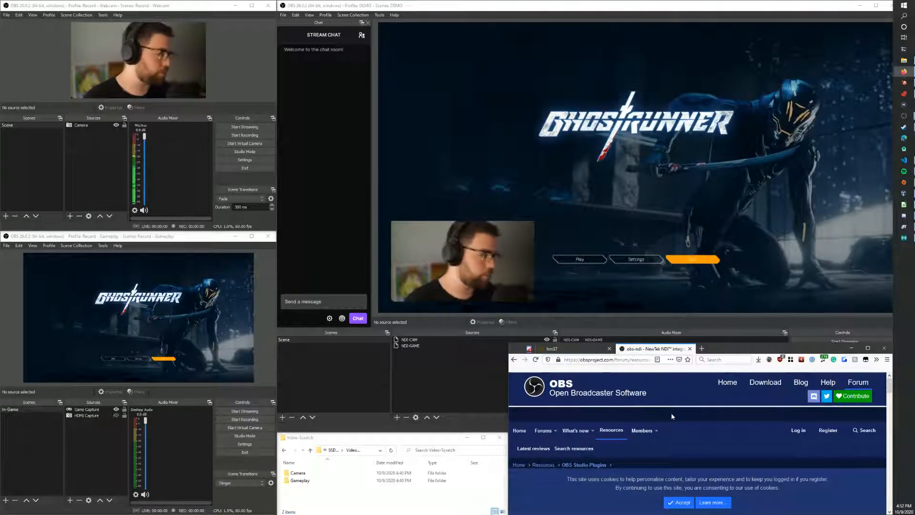
pyautogui.scroll(-1, 637, 437)
pyautogui.tripleClick(624, 441)
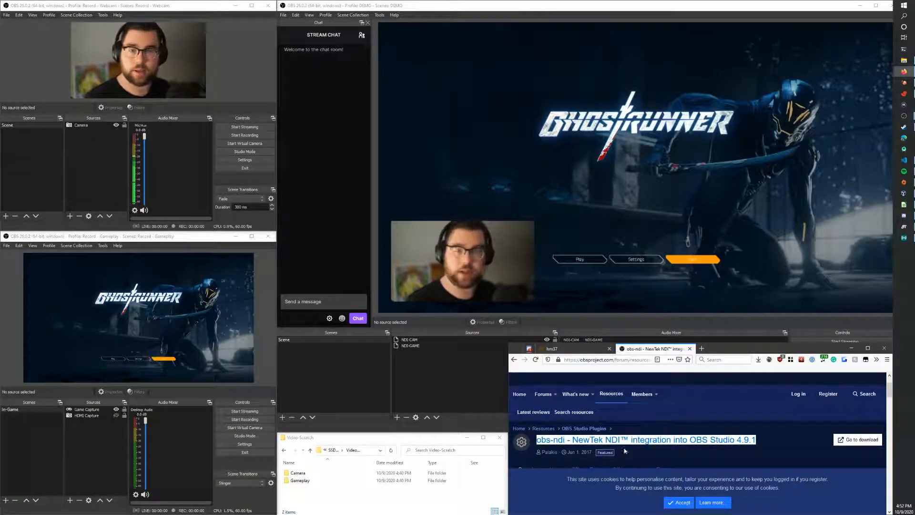
pyautogui.click(651, 440)
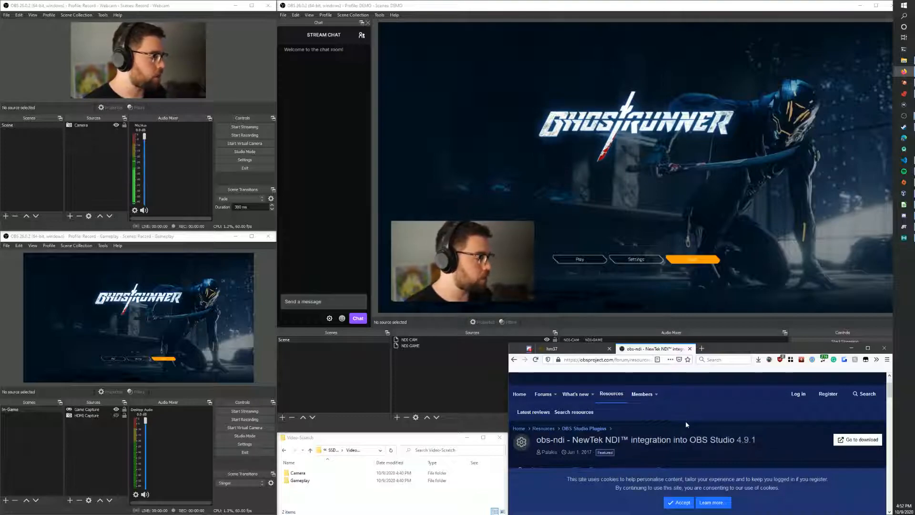
pyautogui.scroll(1, 684, 428)
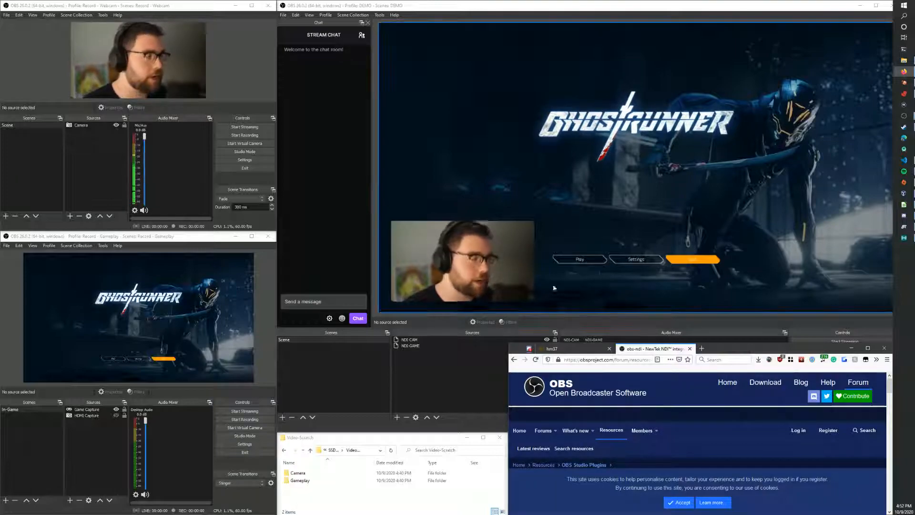
pyautogui.click(485, 122)
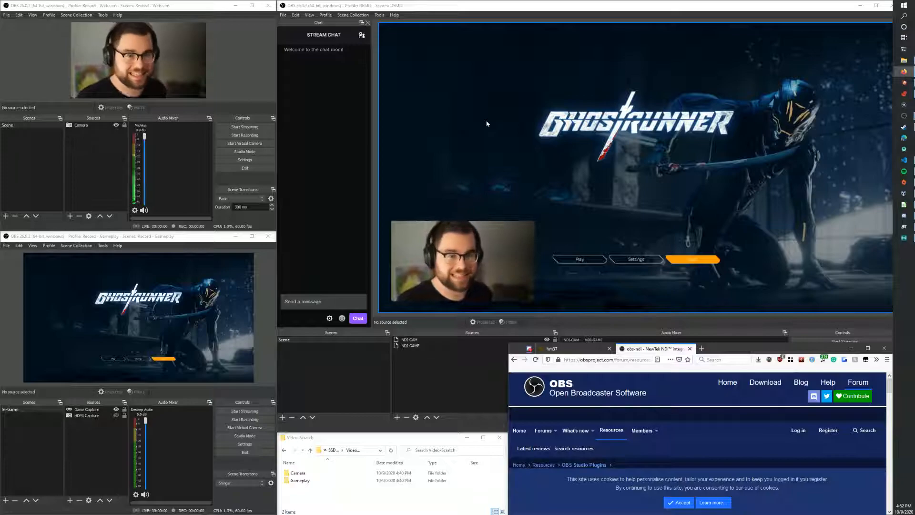
pyautogui.click(304, 127)
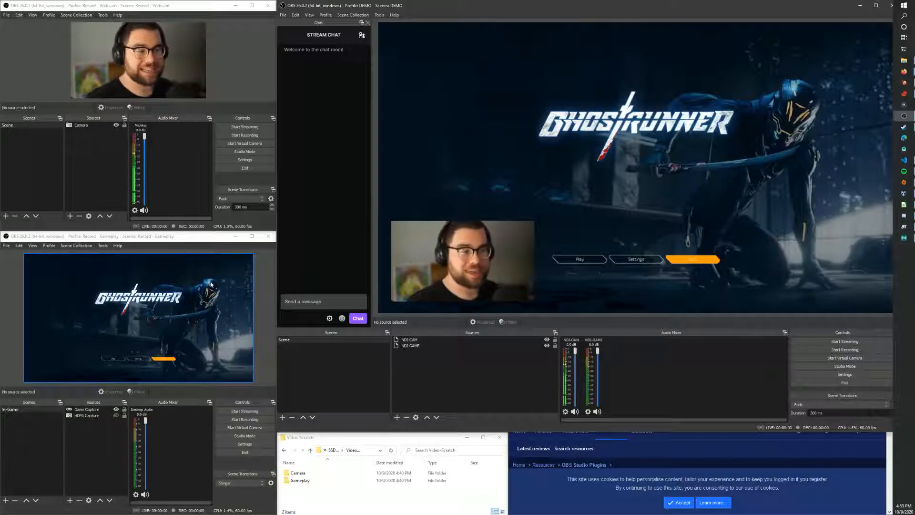
pyautogui.click(195, 298)
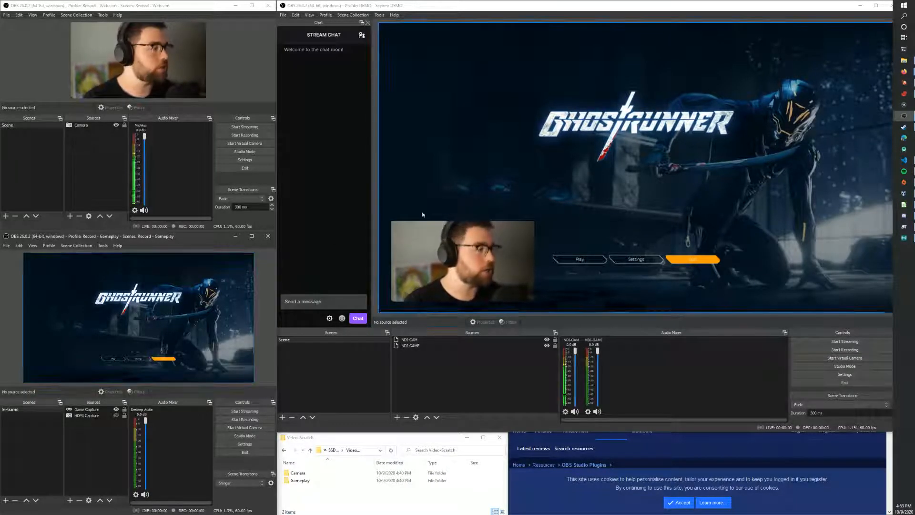
pyautogui.click(461, 15)
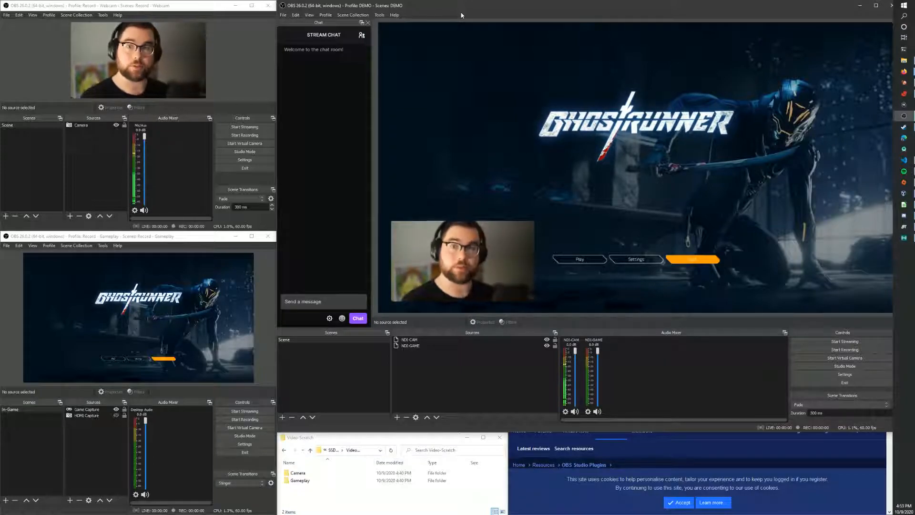
pyautogui.click(472, 28)
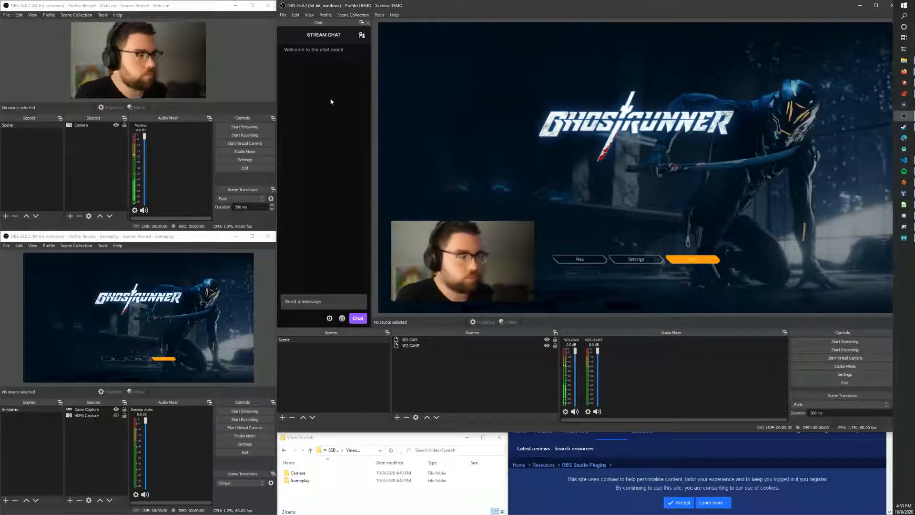
pyautogui.click(341, 18)
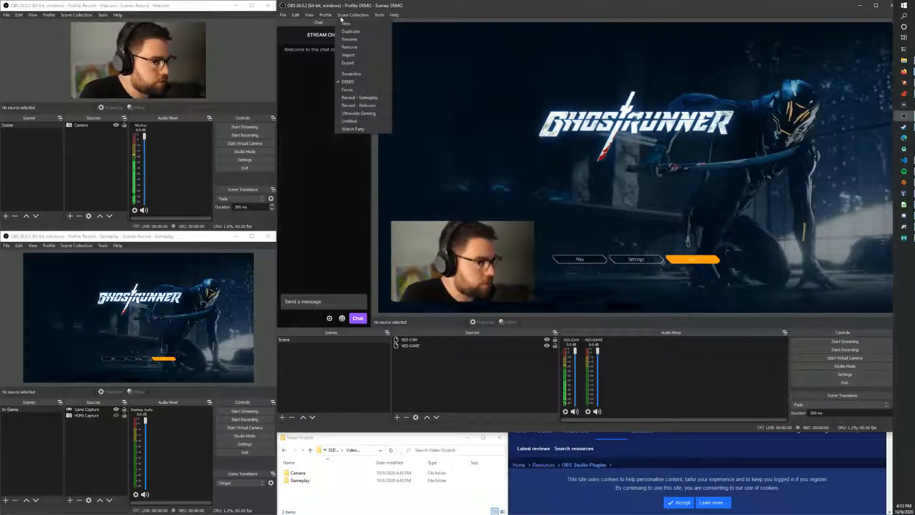
pyautogui.click(334, 87)
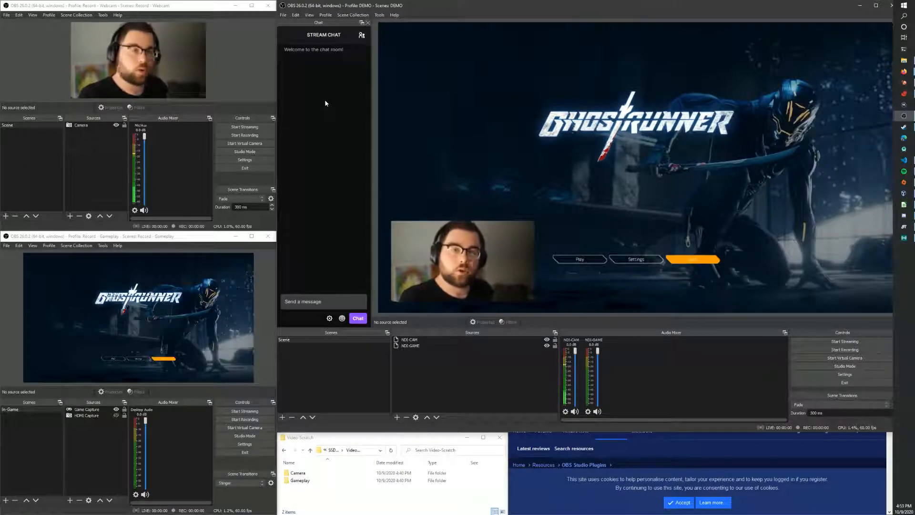
pyautogui.click(208, 26)
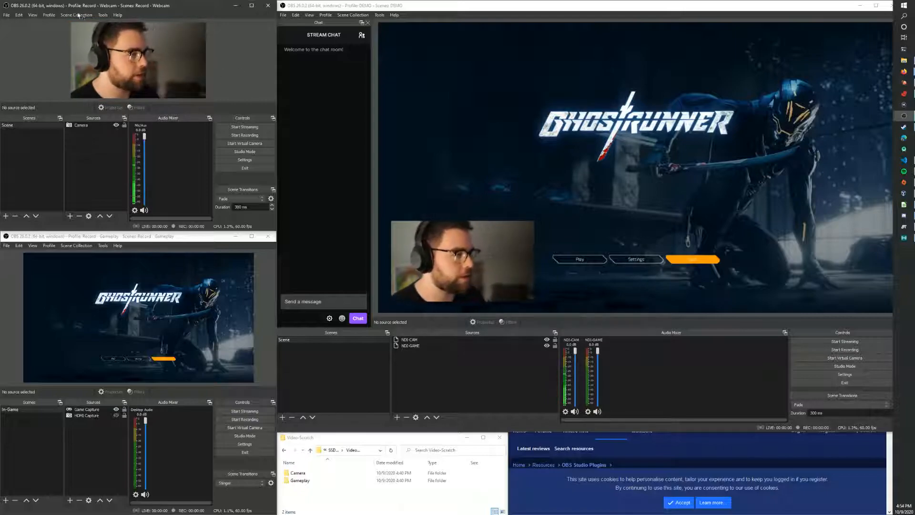
# Step: Bring the browser to the front, move it over the DEMO profile's preview and enlarge its window
pyautogui.click(673, 439)
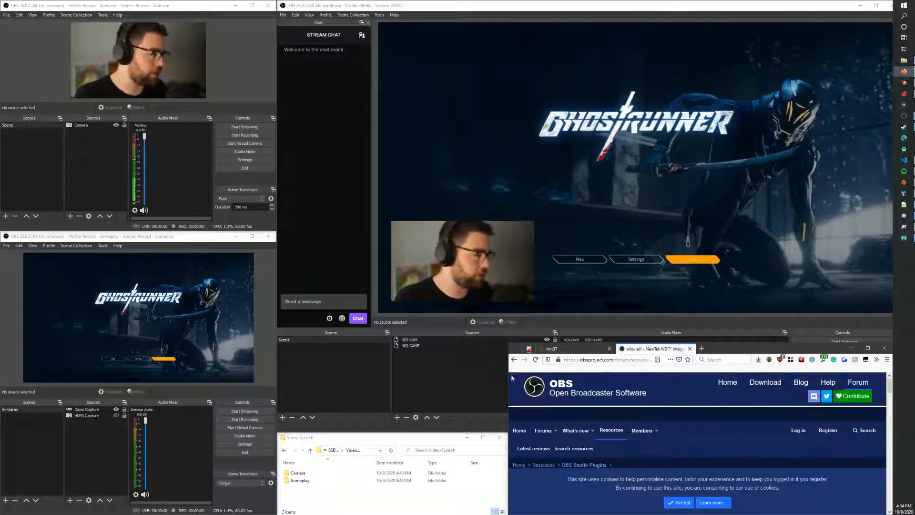
pyautogui.moveTo(516, 348); pyautogui.dragTo(281, 136)
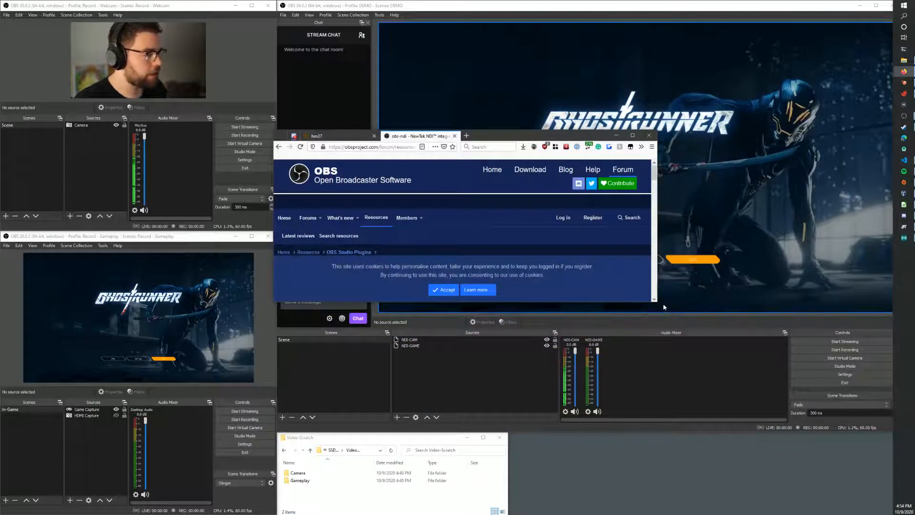
pyautogui.moveTo(658, 302); pyautogui.dragTo(786, 462)
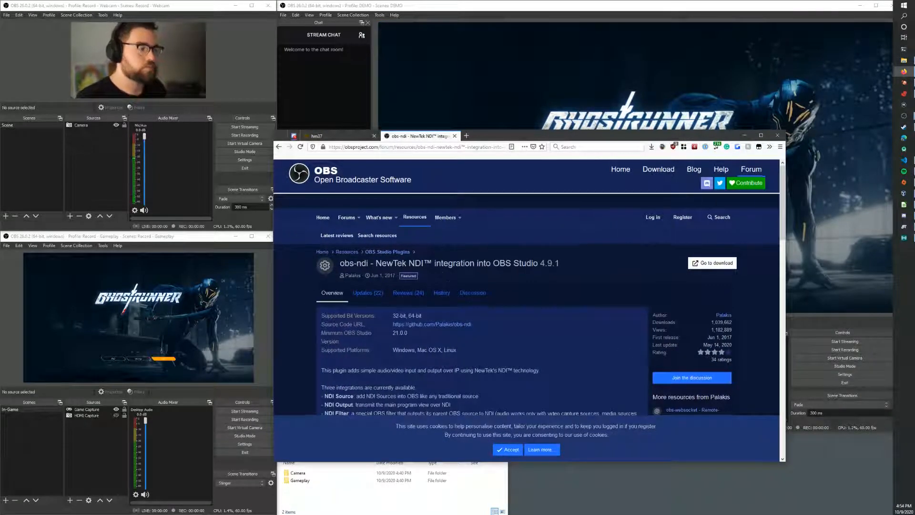
# Step: Open the obs-ndi plugin's GitHub source repository and go to its releases page
pyautogui.scroll(-3, 444, 267)
pyautogui.click(443, 267)
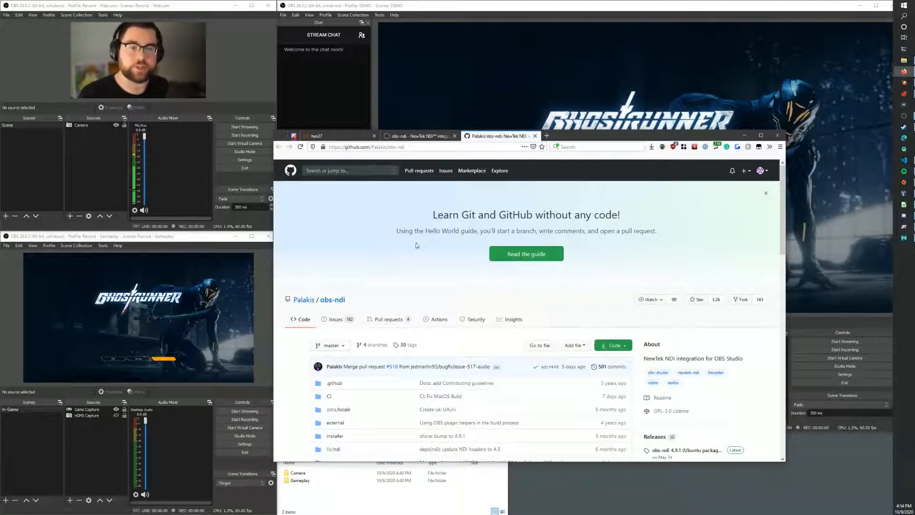
pyautogui.scroll(-10, 390, 219)
pyautogui.moveTo(402, 295); pyautogui.dragTo(321, 297)
pyautogui.click(486, 316)
# Step: Locate obs-ndi-4.9.0-Windows-Installer.exe among the latest release's assets, and close the releases page and minimize the browser
pyautogui.scroll(-6, 486, 319)
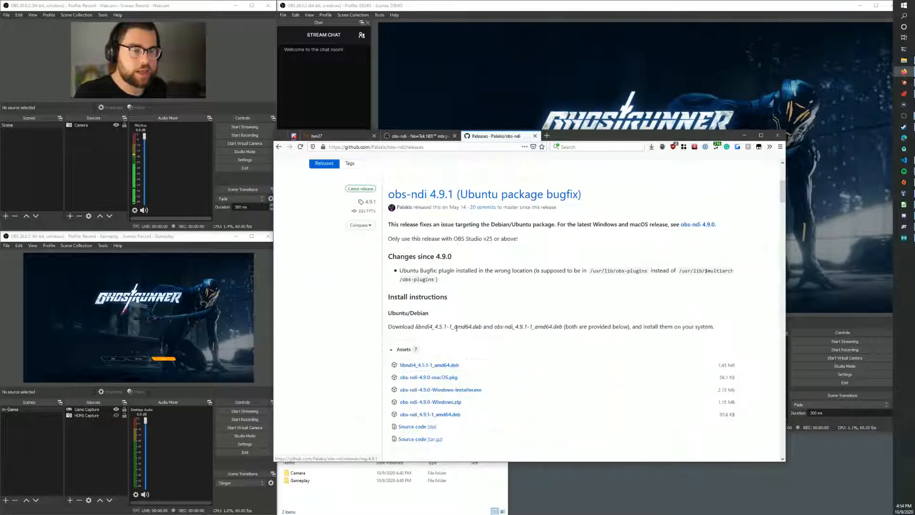
pyautogui.moveTo(492, 320); pyautogui.dragTo(400, 317)
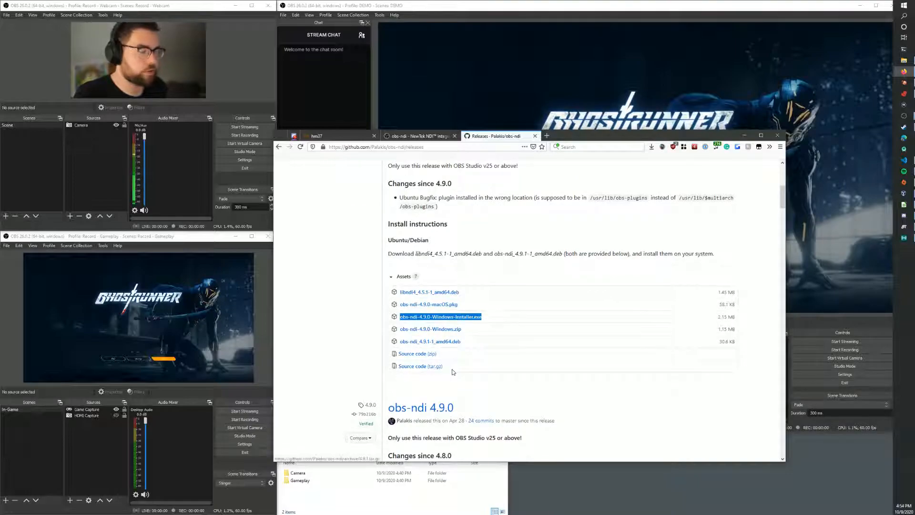
pyautogui.click(540, 317)
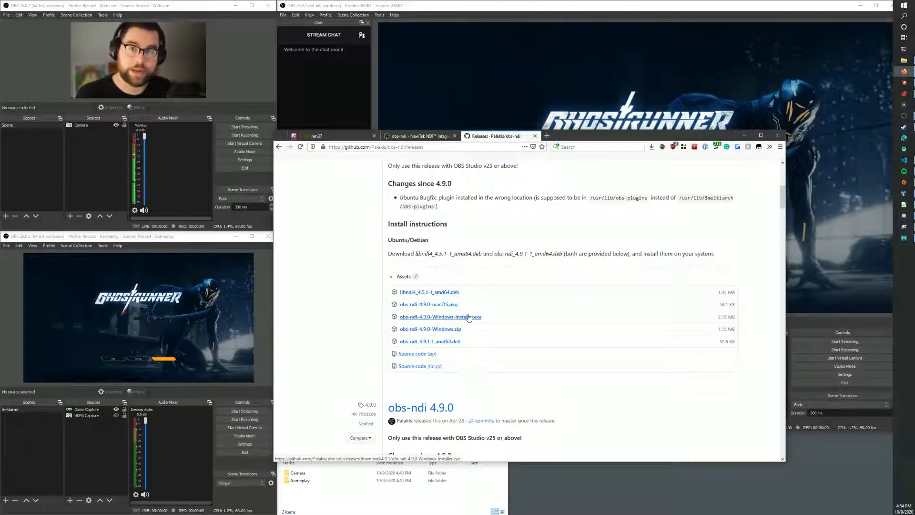
pyautogui.middleClick(479, 139)
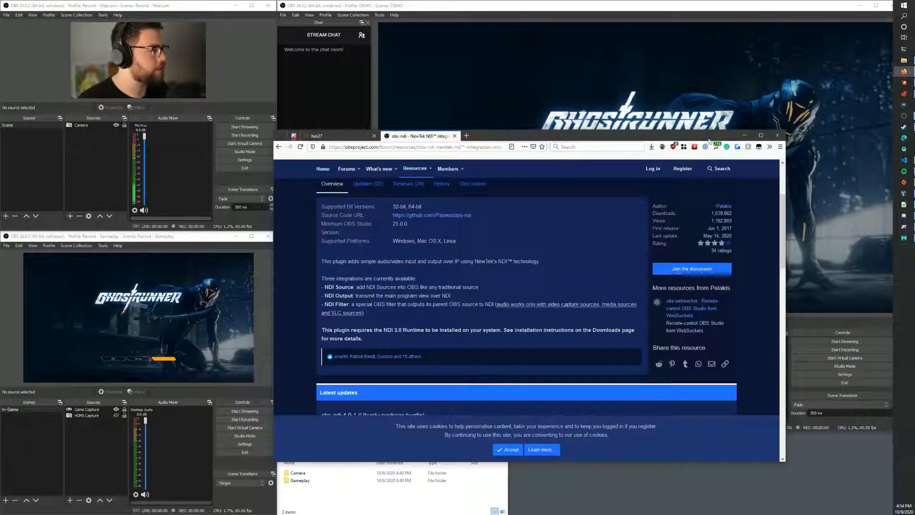
pyautogui.click(747, 139)
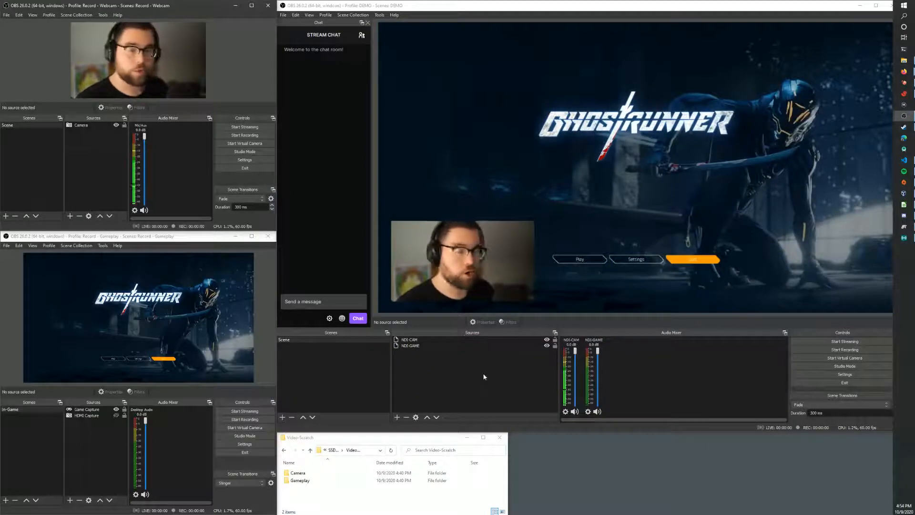
# Step: Enlarge the Video-Scratch folder window and move it over the DEMO profile's OBS window
pyautogui.click(339, 494)
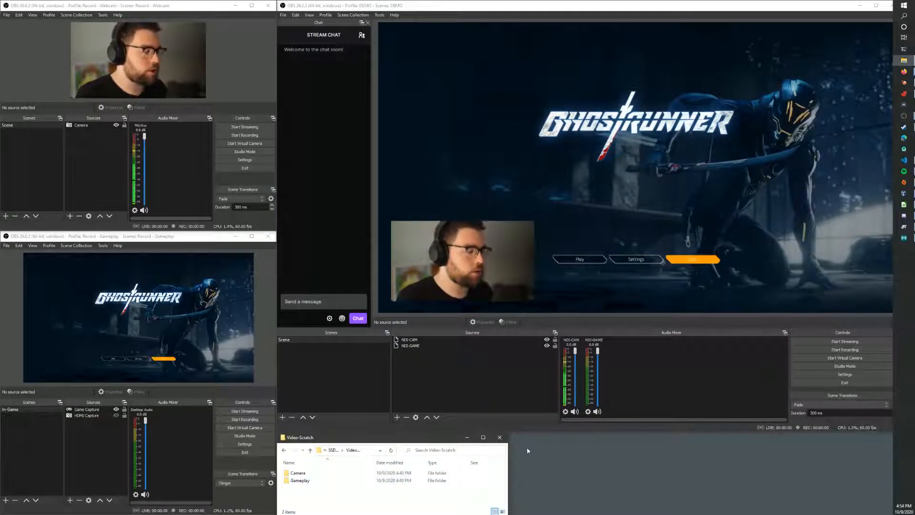
pyautogui.moveTo(510, 434); pyautogui.dragTo(554, 388)
pyautogui.moveTo(385, 391); pyautogui.dragTo(418, 232)
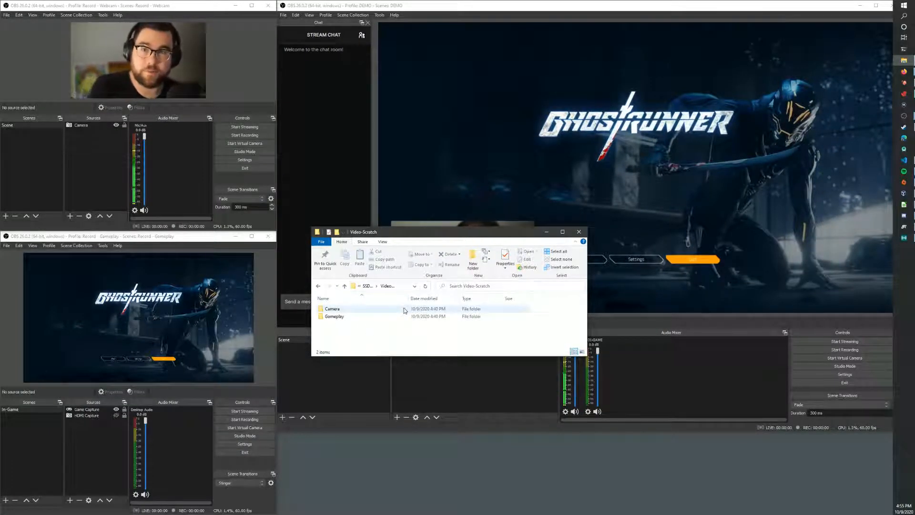
# Step: Examine the Camera and Gameplay subfolders inside the Video-Scratch folder
pyautogui.moveTo(390, 324); pyautogui.dragTo(386, 327)
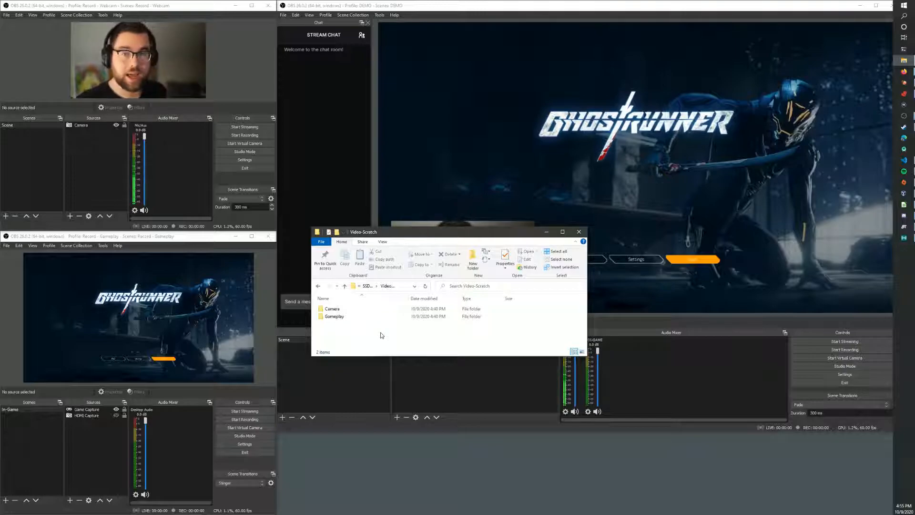
pyautogui.moveTo(335, 333); pyautogui.dragTo(345, 311)
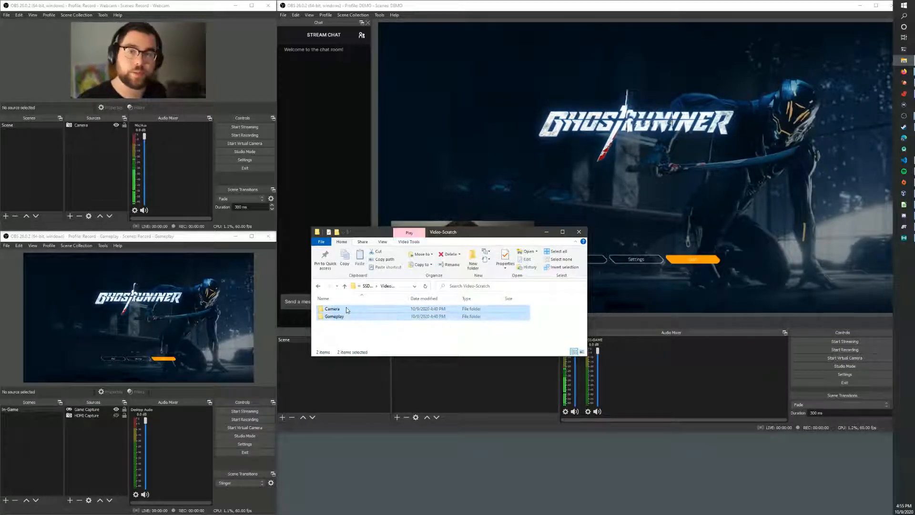
pyautogui.click(337, 338)
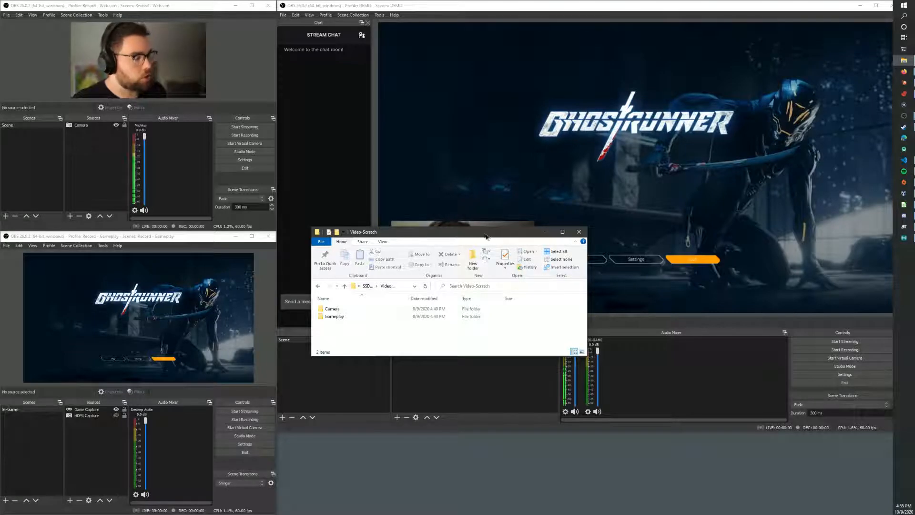
pyautogui.moveTo(486, 237); pyautogui.dragTo(481, 233)
pyautogui.click(339, 307)
pyautogui.click(340, 314)
pyautogui.click(343, 329)
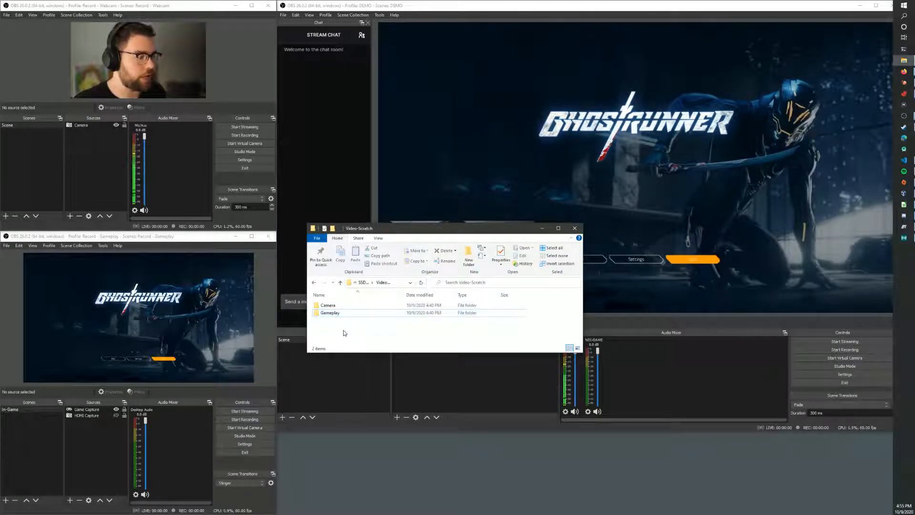
# Step: Show the full path of the Video-Scratch folder
pyautogui.hotkey('ctrl', 'l')
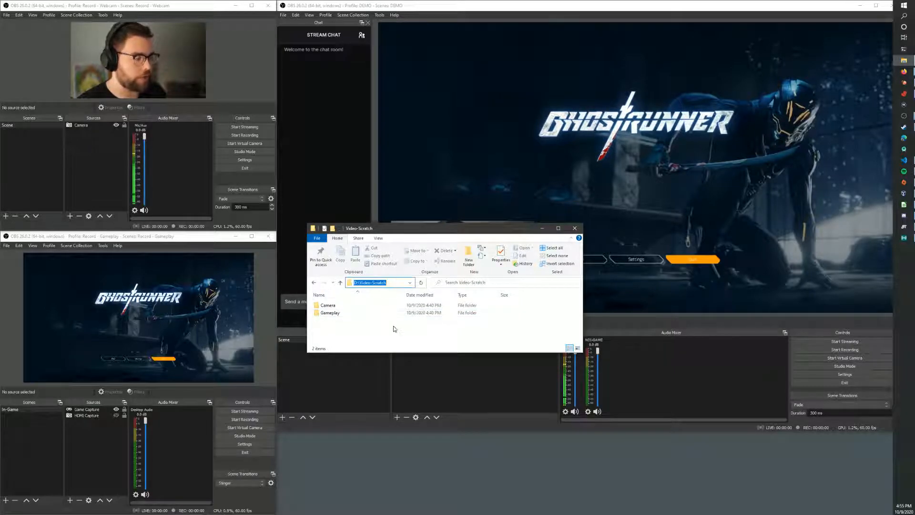
pyautogui.moveTo(388, 283); pyautogui.dragTo(353, 283)
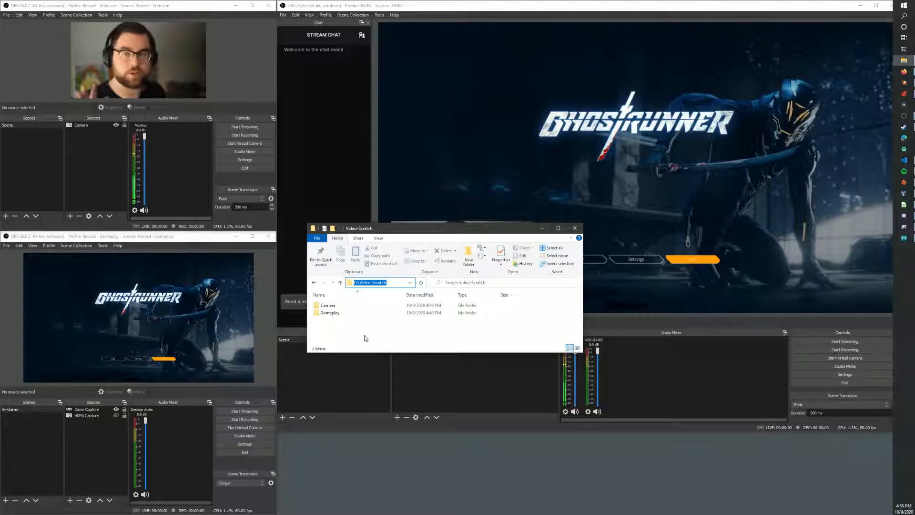
pyautogui.click(400, 343)
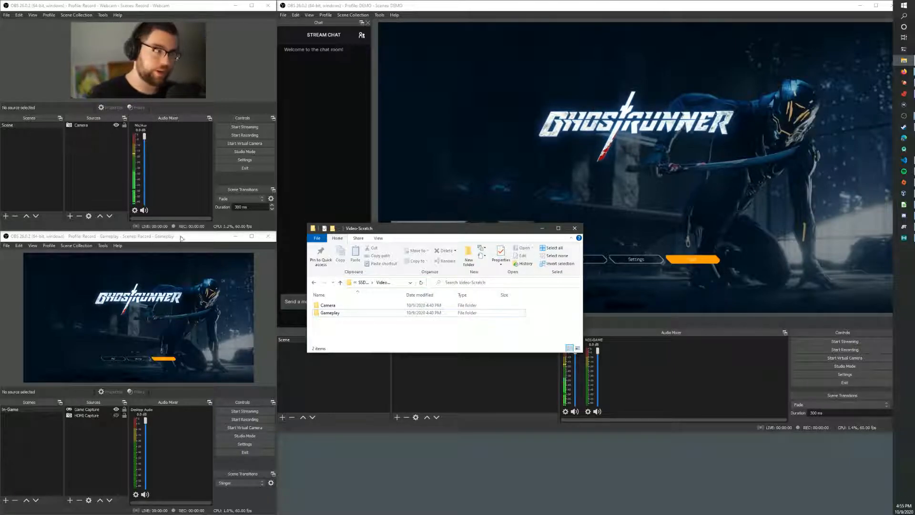
# Step: Open the properties of the OBS Studio (64bit) shortcut pinned to the taskbar
pyautogui.click(224, 65)
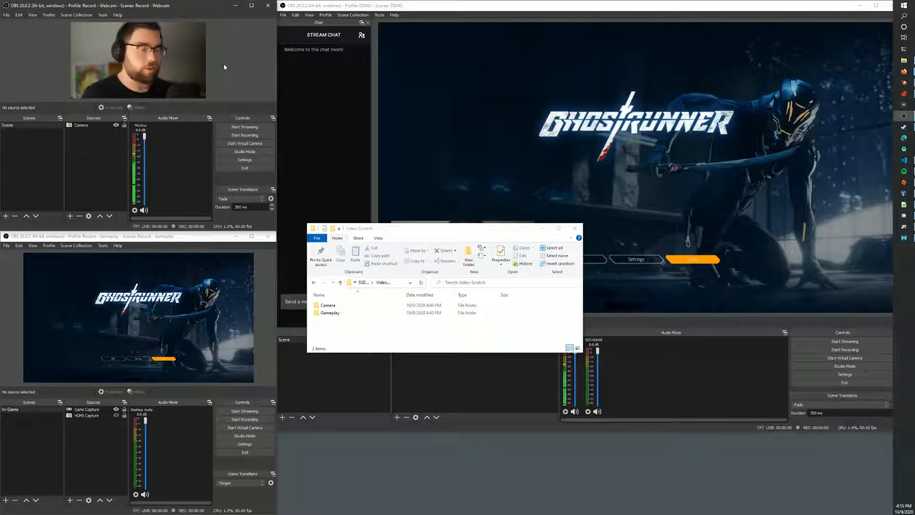
pyautogui.click(903, 116)
pyautogui.moveTo(903, 118)
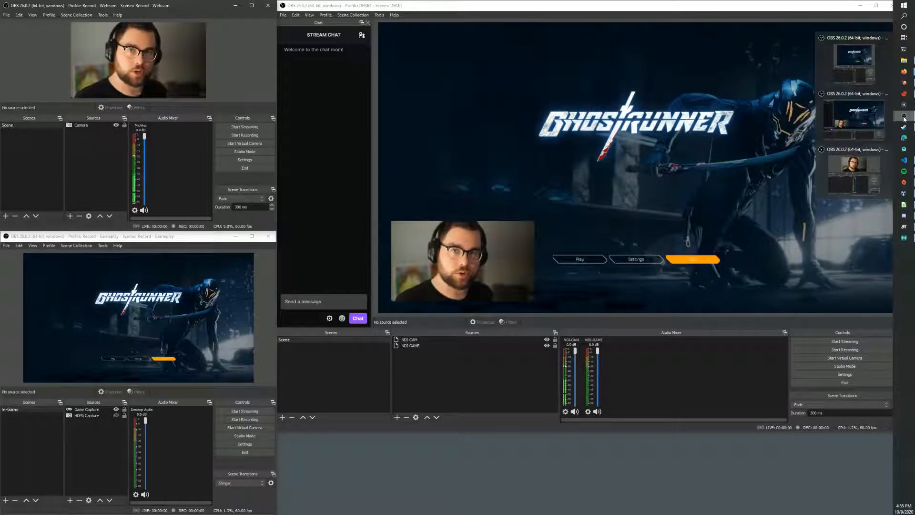
pyautogui.rightClick(904, 117)
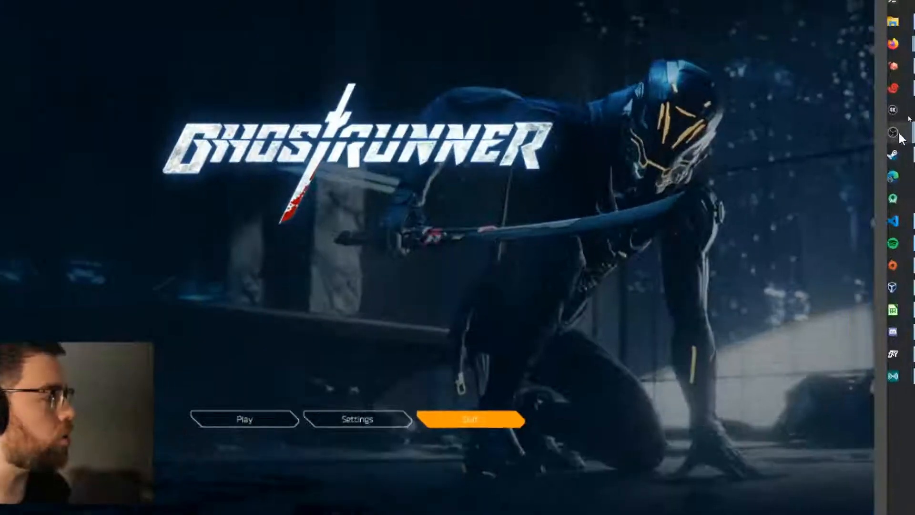
pyautogui.rightClick(899, 135)
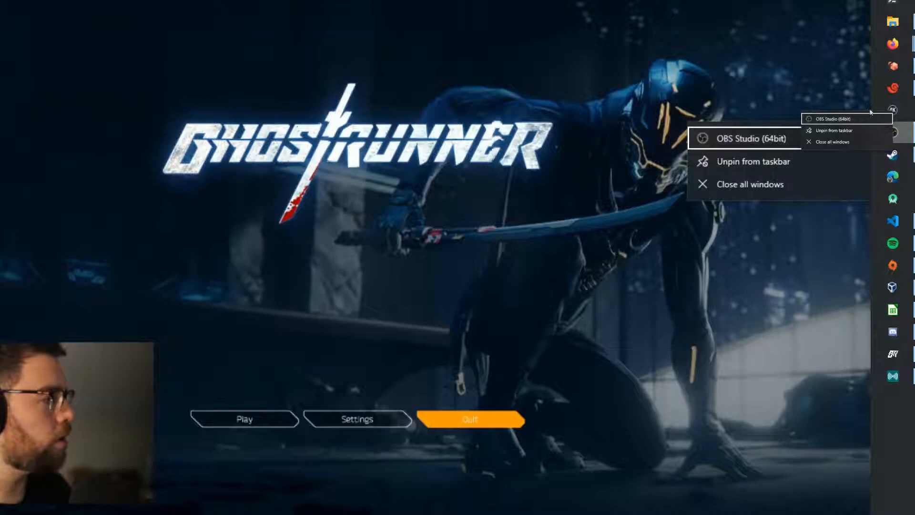
pyautogui.rightClick(765, 141)
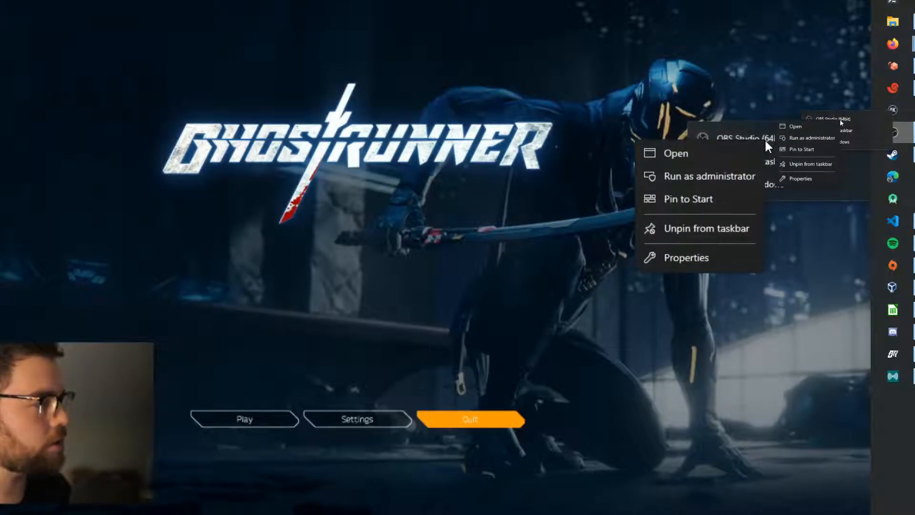
pyautogui.click(800, 179)
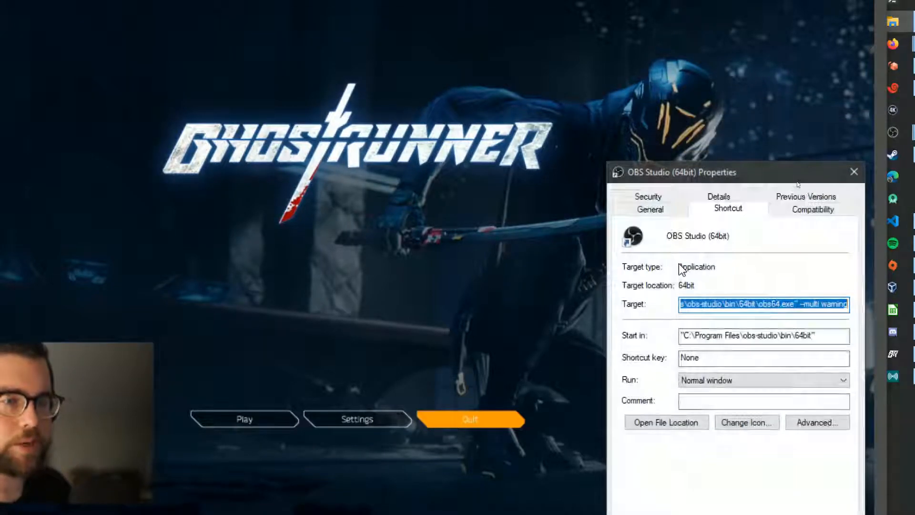
# Step: Examine the shortcut's target path from its beginning through to the launch arguments after obs64.exe, including the double dash
pyautogui.click(744, 303)
pyautogui.press('Home')
pyautogui.hotkey('ctrl', 'shift', 'Right')
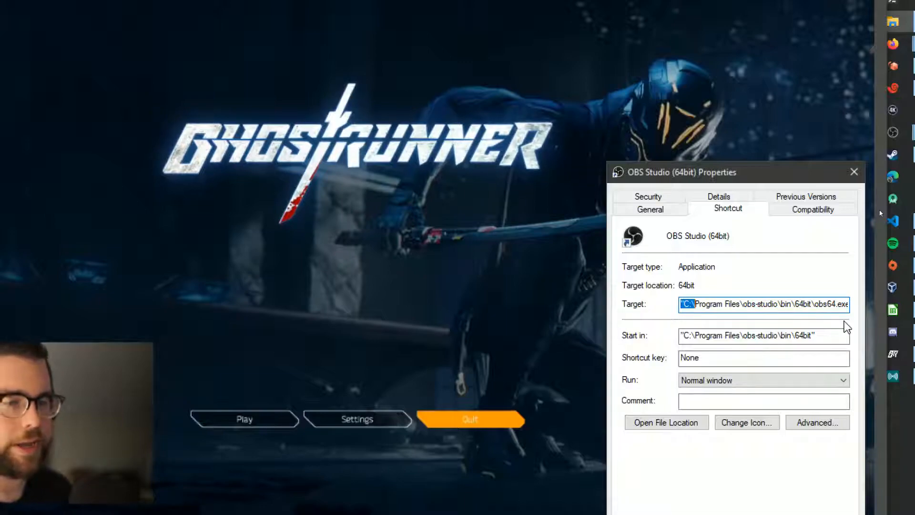
pyautogui.press('Right')
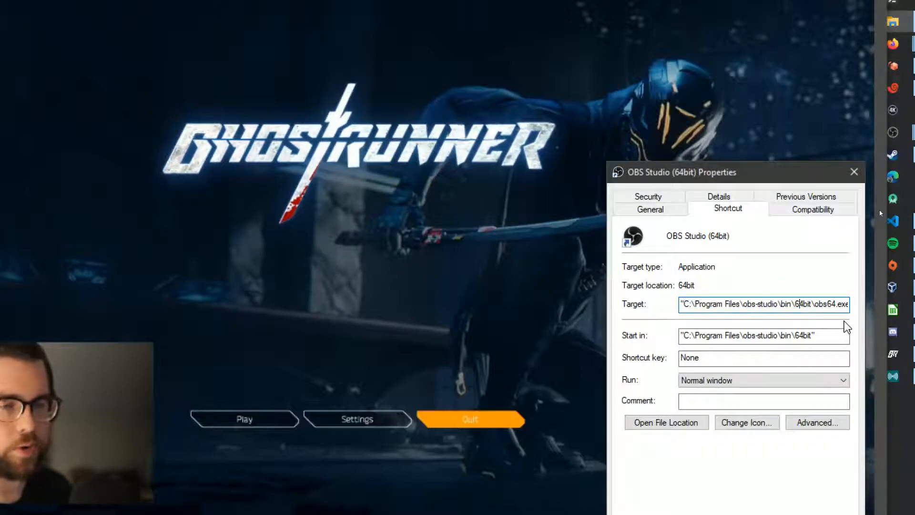
pyautogui.press('Right')
pyautogui.press('Right')
pyautogui.press('Right')
pyautogui.press('Right')
pyautogui.press('Right')
pyautogui.press('Right')
pyautogui.press('Right')
pyautogui.press('Right')
pyautogui.press('Right')
pyautogui.press('Right')
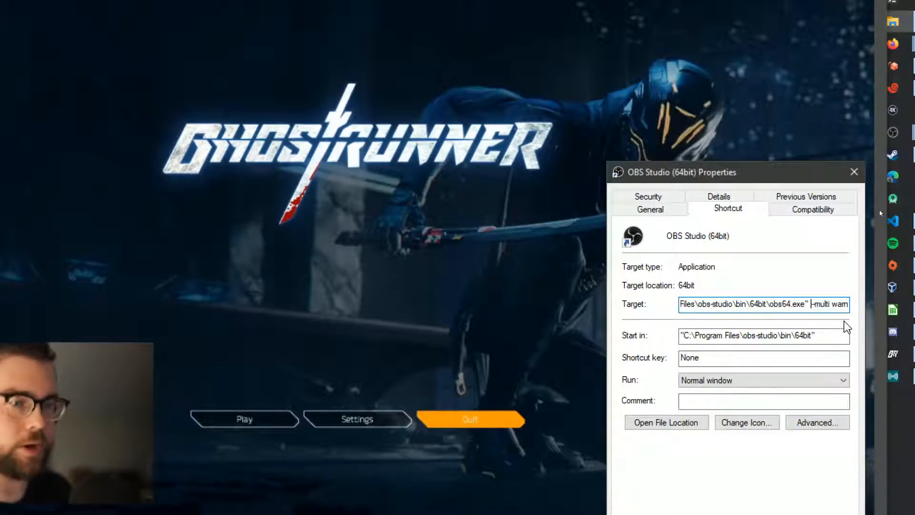
pyautogui.hotkey('shift', 'End')
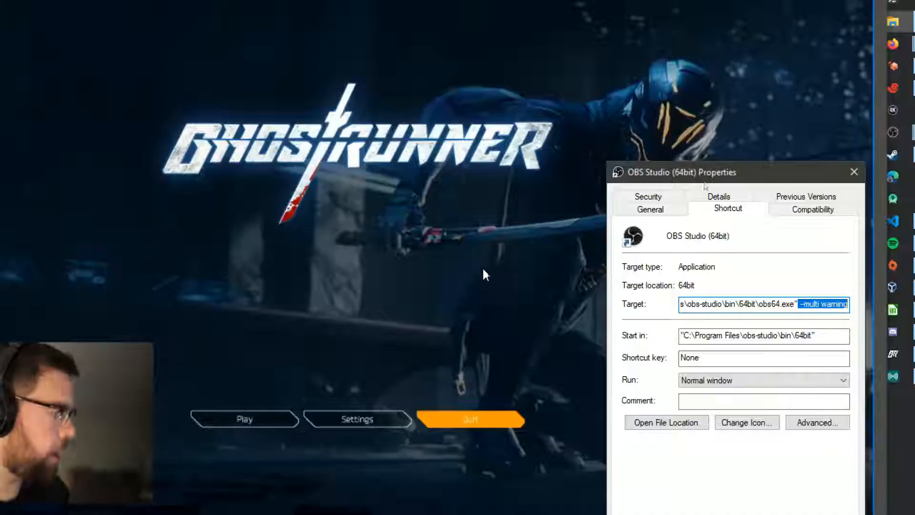
pyautogui.click(801, 307)
pyautogui.moveTo(801, 309); pyautogui.dragTo(808, 311)
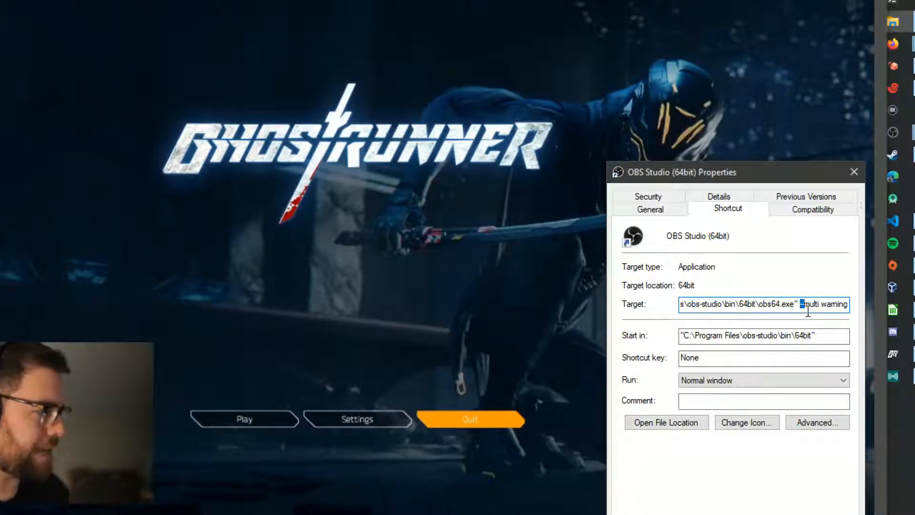
# Step: Replace everything after obs64.exe" in the shortcut's target with --multi warning, and save the shortcut properties
pyautogui.click(796, 309)
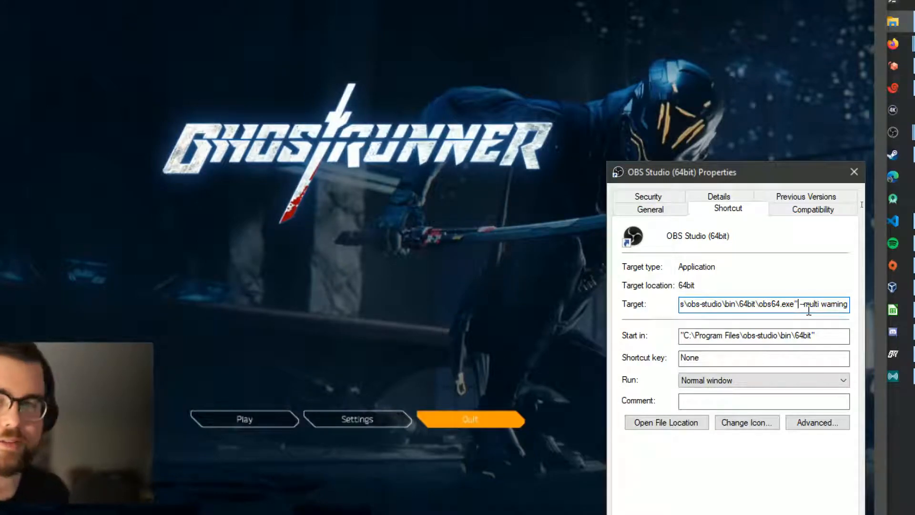
pyautogui.press('Delete')
pyautogui.press('Delete')
pyautogui.press('Delete')
pyautogui.press('Delete')
pyautogui.press('Delete')
pyautogui.press('Delete')
pyautogui.press('Delete')
pyautogui.press('Delete')
pyautogui.press('Delete')
pyautogui.press('Delete')
pyautogui.press('Delete')
pyautogui.press('Delete')
pyautogui.press('Delete')
pyautogui.press('Delete')
pyautogui.press('Delete')
pyautogui.press('Delete')
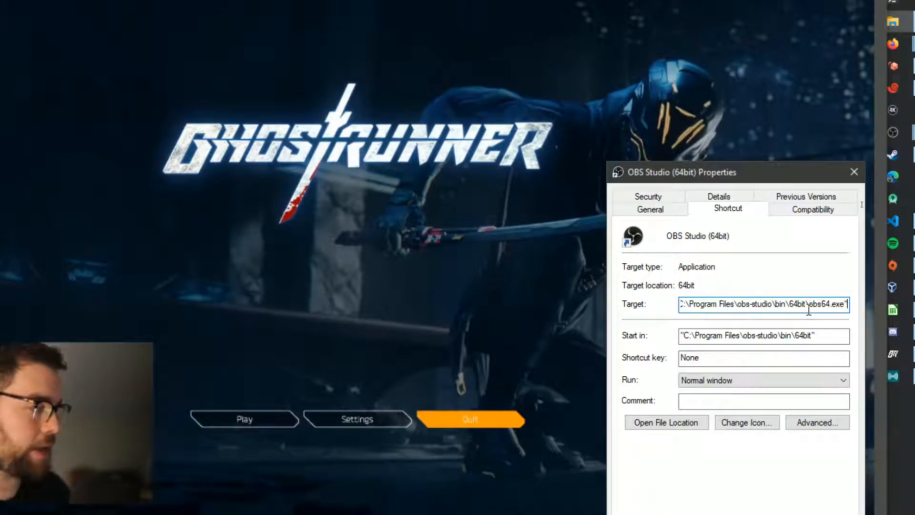
pyautogui.write('--multi')
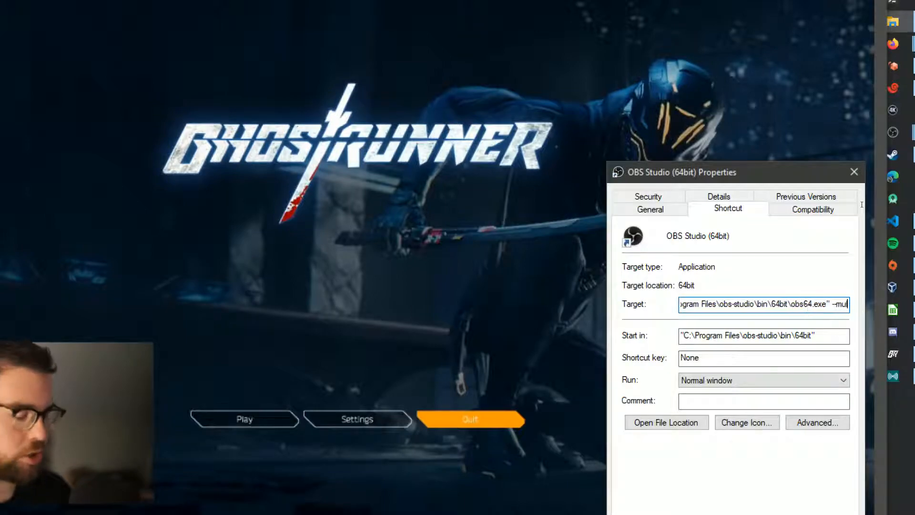
pyautogui.write(' warning')
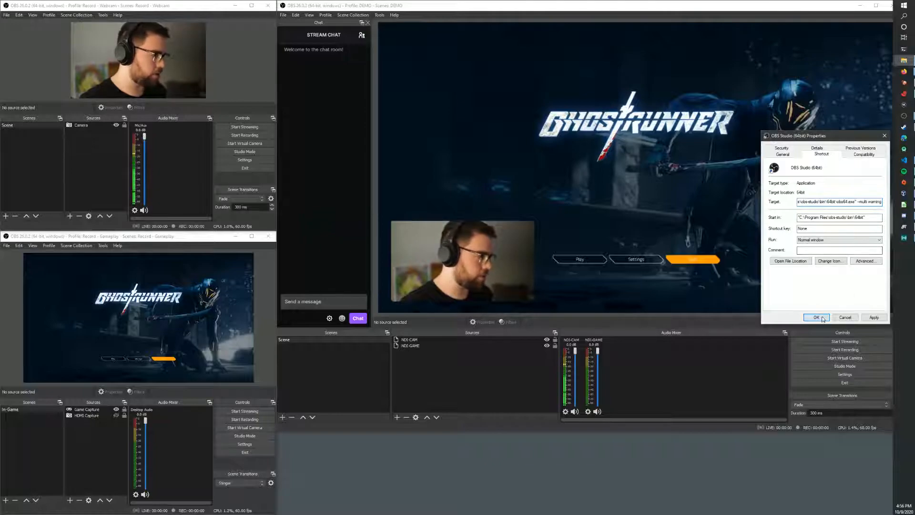
pyautogui.click(817, 317)
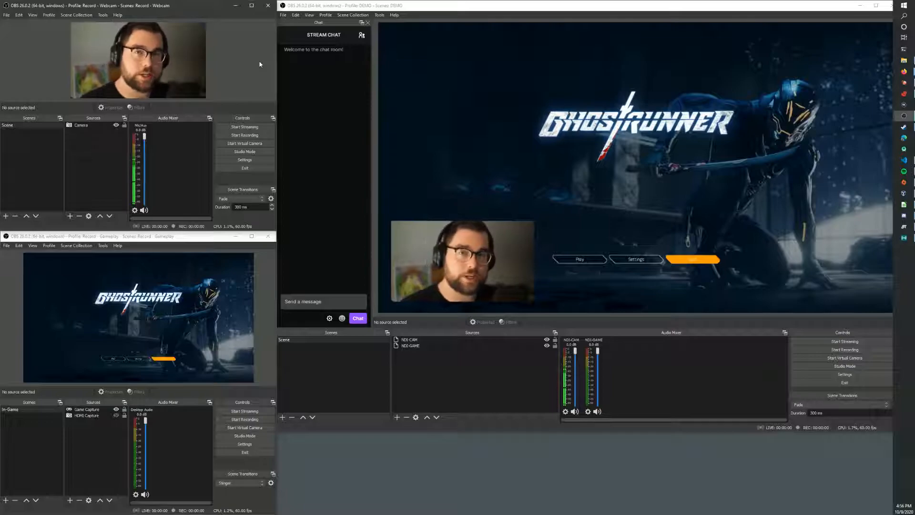
# Step: Start a new profile in the webcam instance, try the names Record - Gameplay and Stream - Facebook, and discard it
pyautogui.click(49, 16)
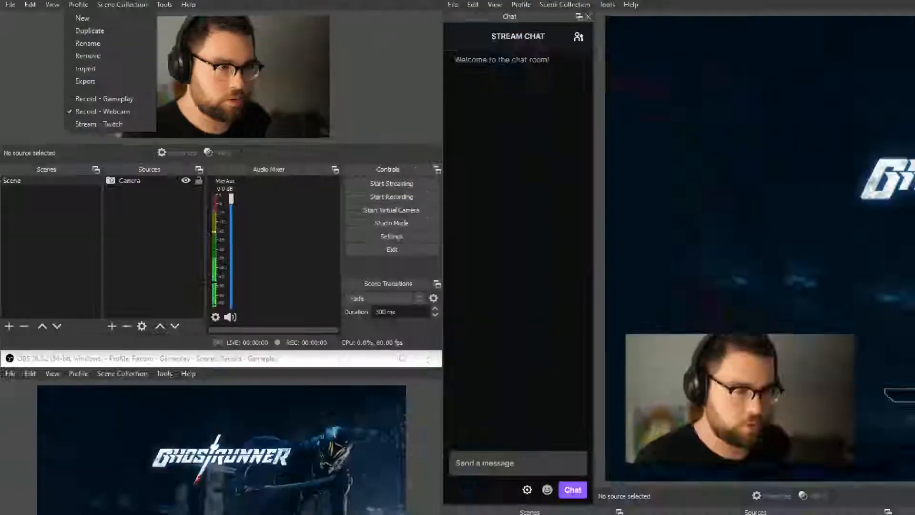
pyautogui.click(78, 4)
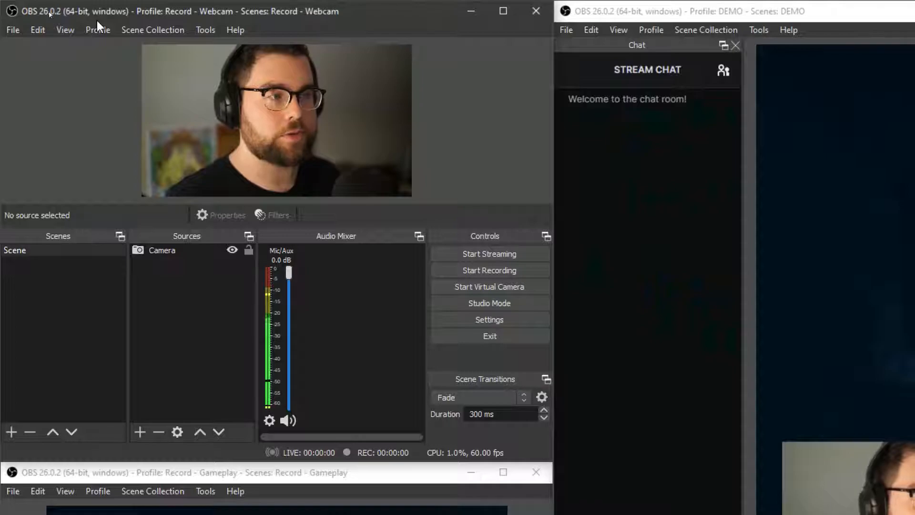
pyautogui.click(98, 24)
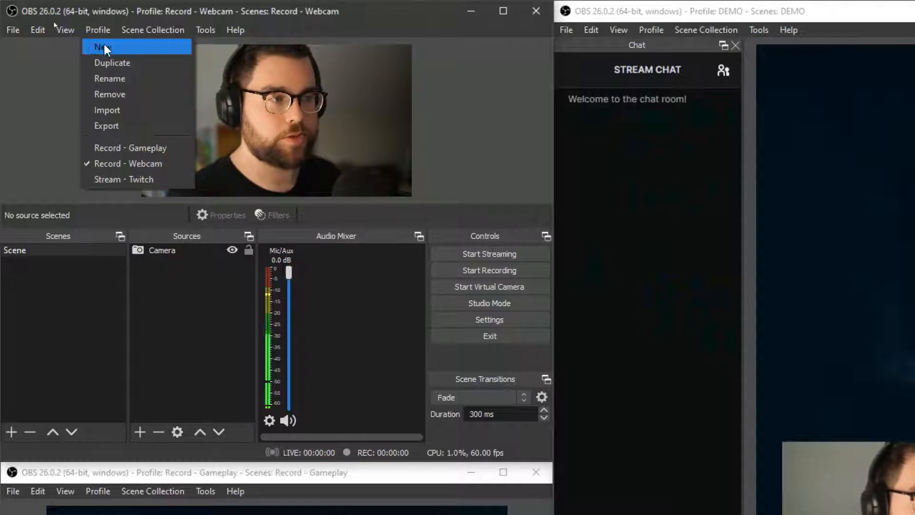
pyautogui.click(95, 44)
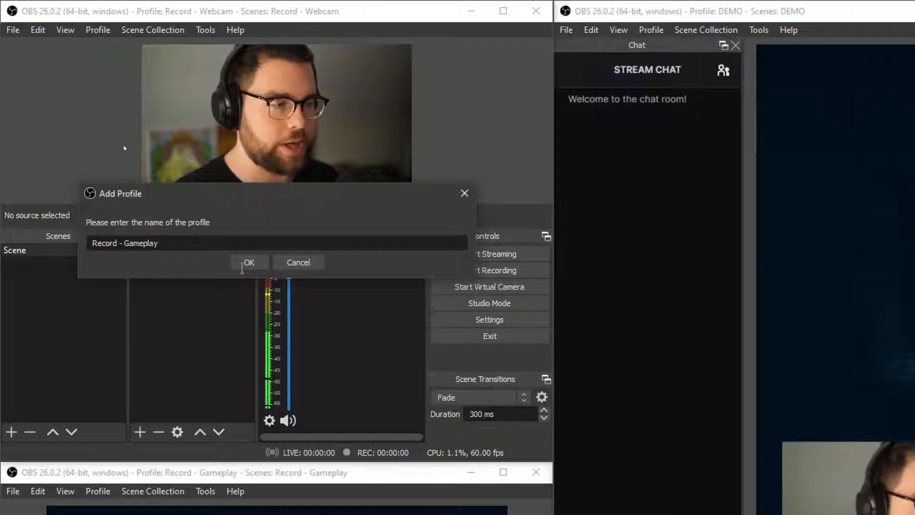
pyautogui.doubleClick(157, 244)
pyautogui.write('Webc')
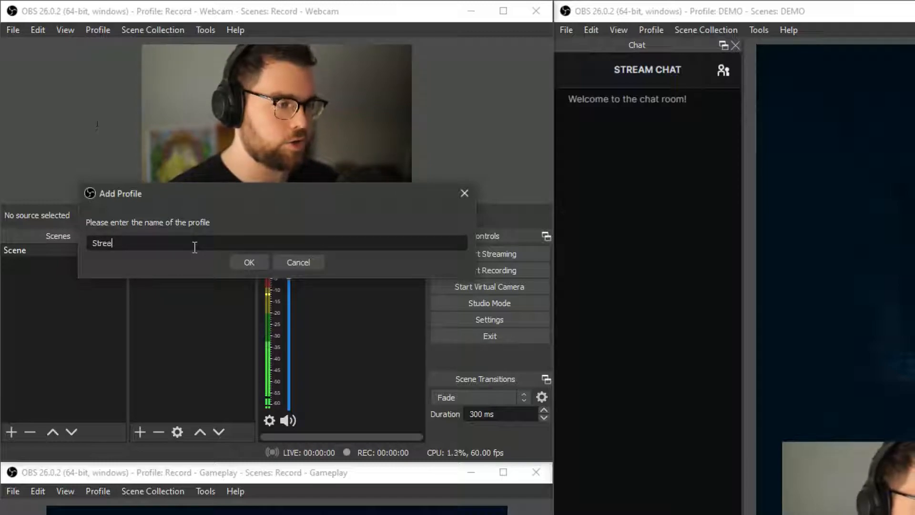
pyautogui.press('BackSpace')
pyautogui.press('BackSpace')
pyautogui.press('BackSpace')
pyautogui.press('BackSpace')
pyautogui.press('BackSpace')
pyautogui.press('BackSpace')
pyautogui.press('BackSpace')
pyautogui.write('Facebook')
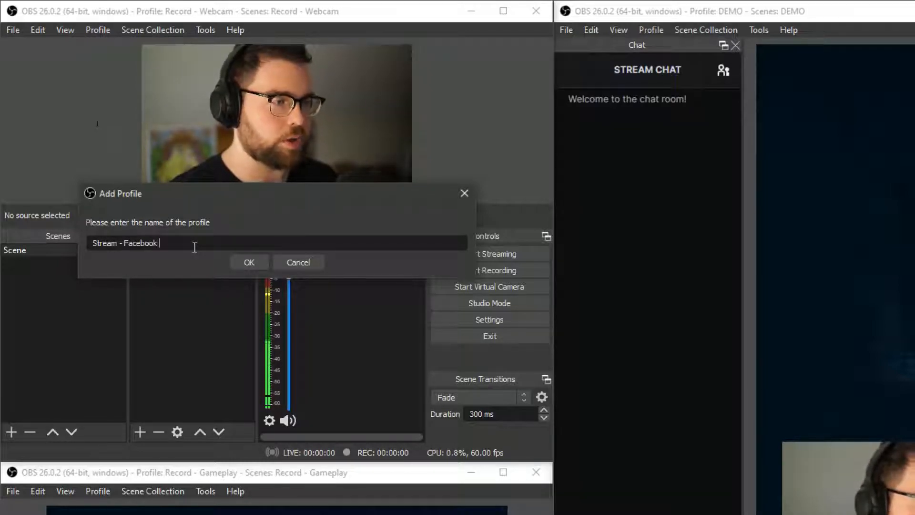
pyautogui.press('Escape')
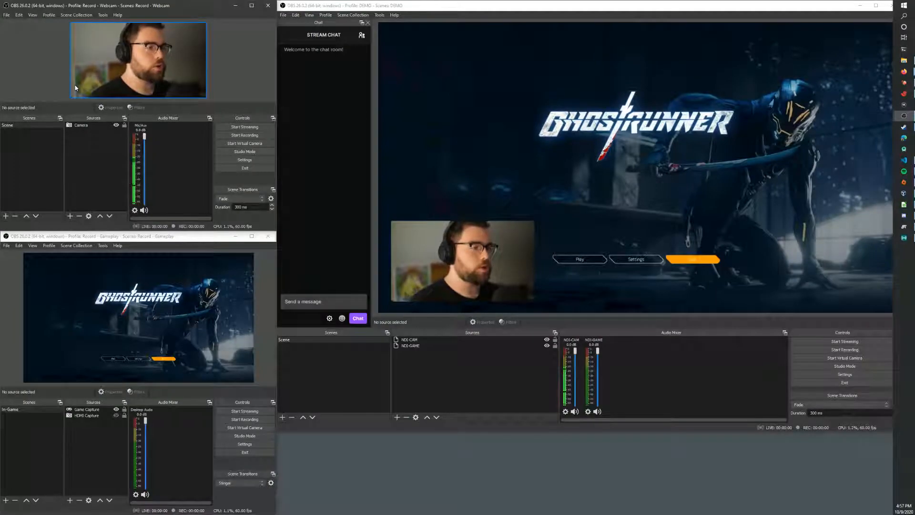
# Step: Select the Record - Webcam profile in the webcam instance
pyautogui.click(46, 16)
pyautogui.click(47, 16)
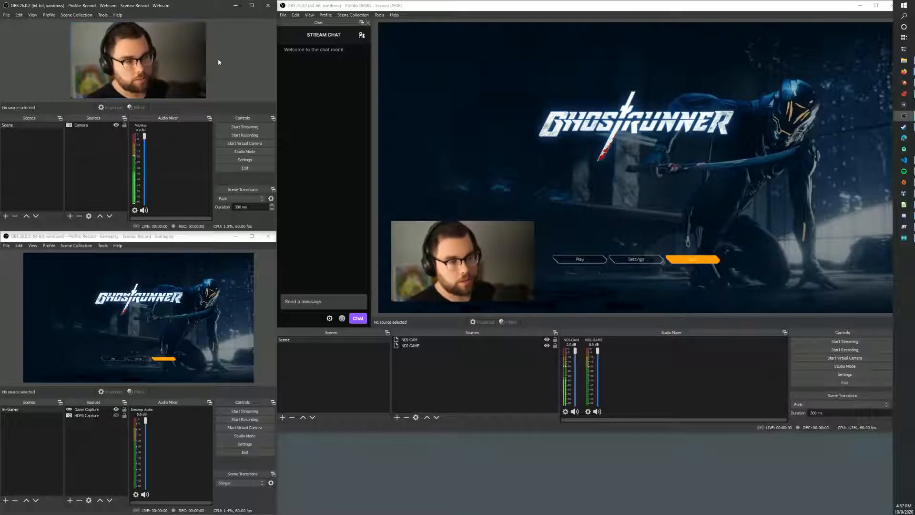
pyautogui.click(194, 58)
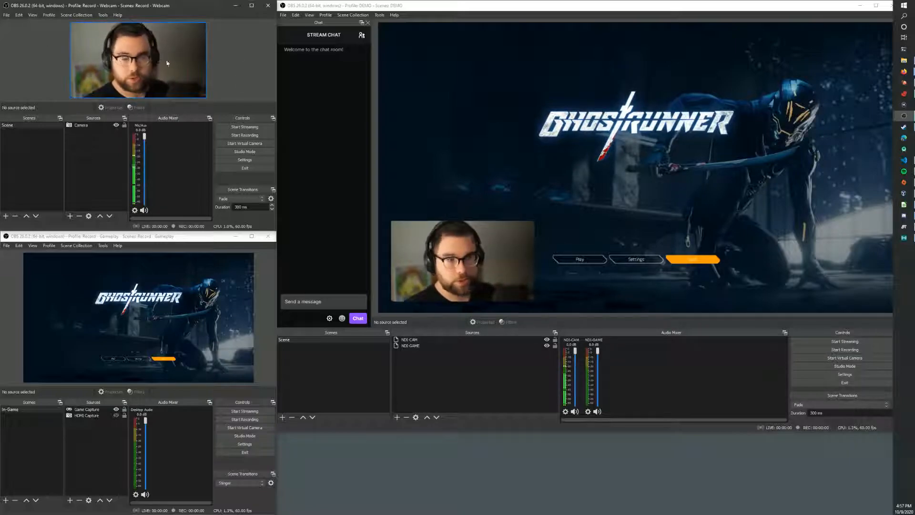
pyautogui.click(49, 15)
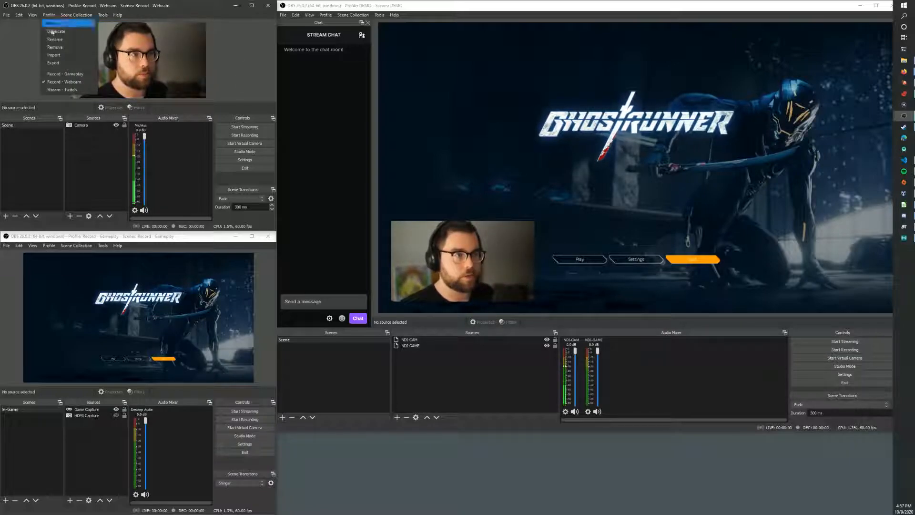
pyautogui.click(81, 82)
# Step: Launch a fourth OBS instance to review its profile and scene collection lists, and close it
pyautogui.click(583, 88)
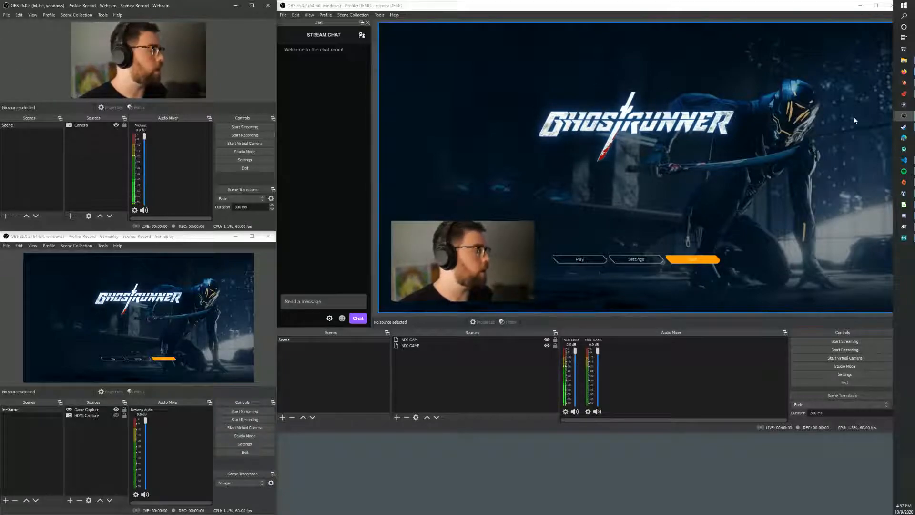
pyautogui.moveTo(913, 120)
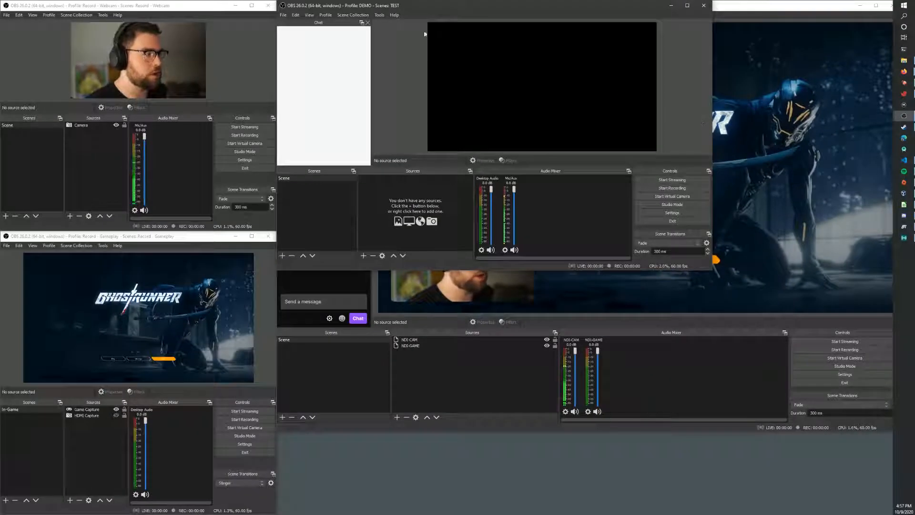
pyautogui.moveTo(370, 10); pyautogui.dragTo(361, 25)
pyautogui.click(317, 28)
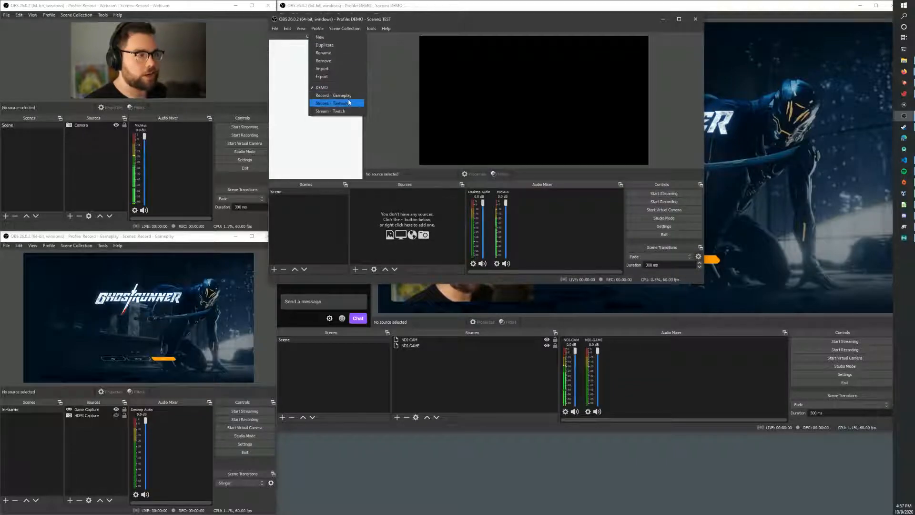
pyautogui.moveTo(345, 28)
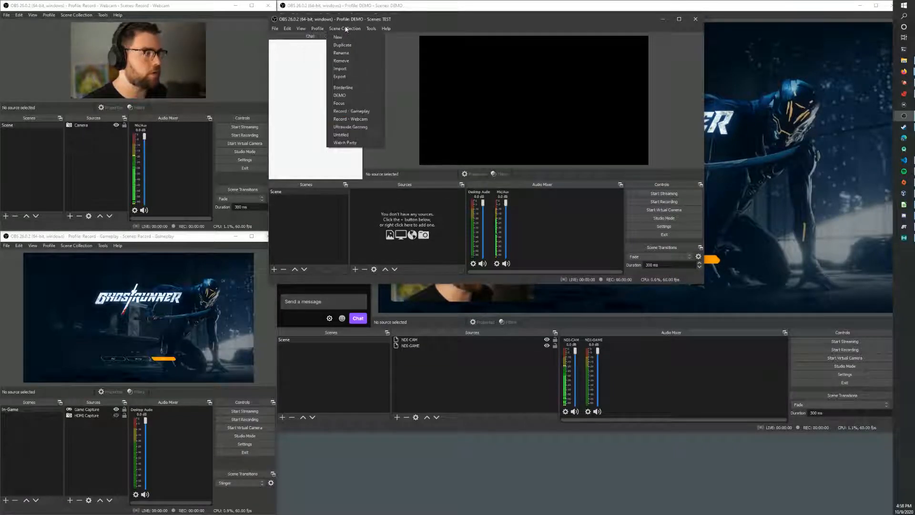
pyautogui.click(408, 83)
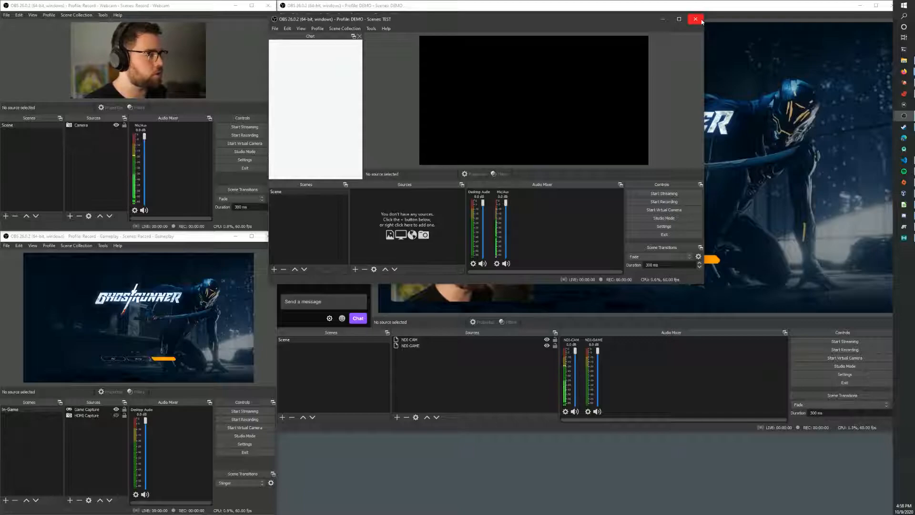
pyautogui.click(695, 19)
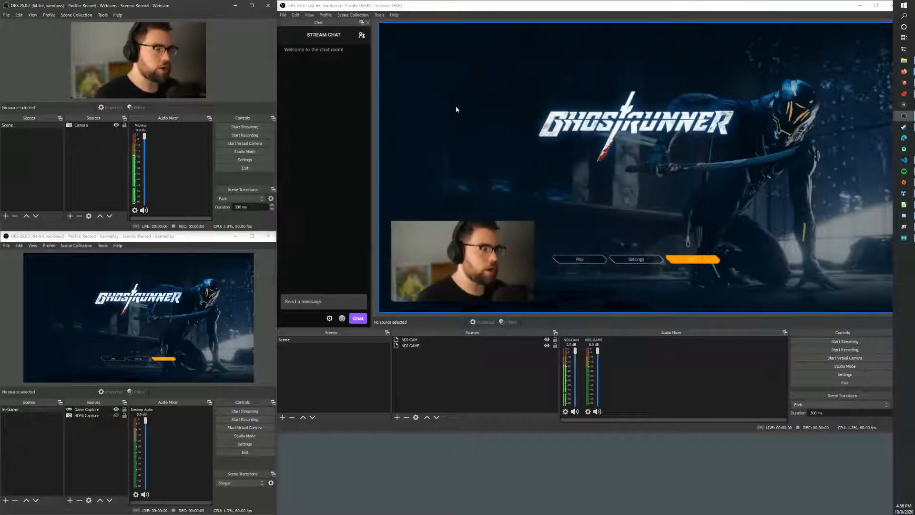
# Step: Check the profile list in the gameplay instance, and return to the DEMO profile's instance
pyautogui.click(80, 236)
pyautogui.click(32, 246)
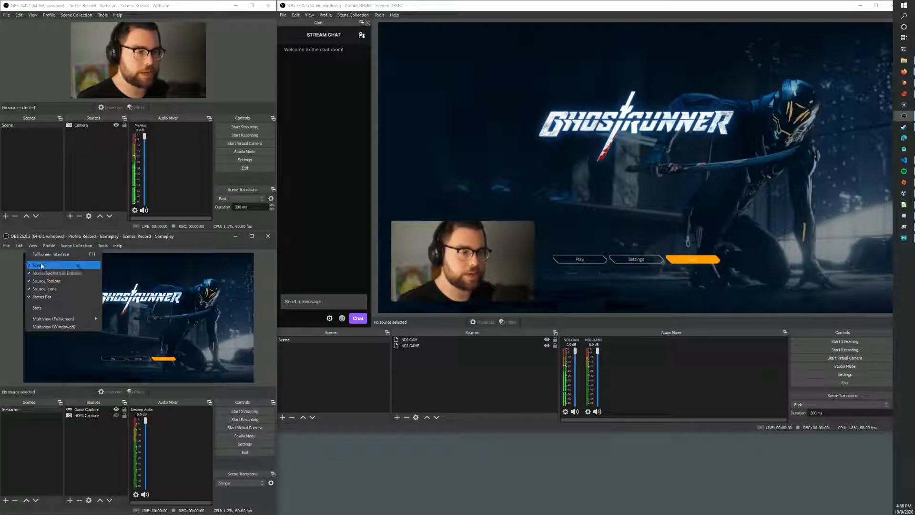
pyautogui.moveTo(48, 246)
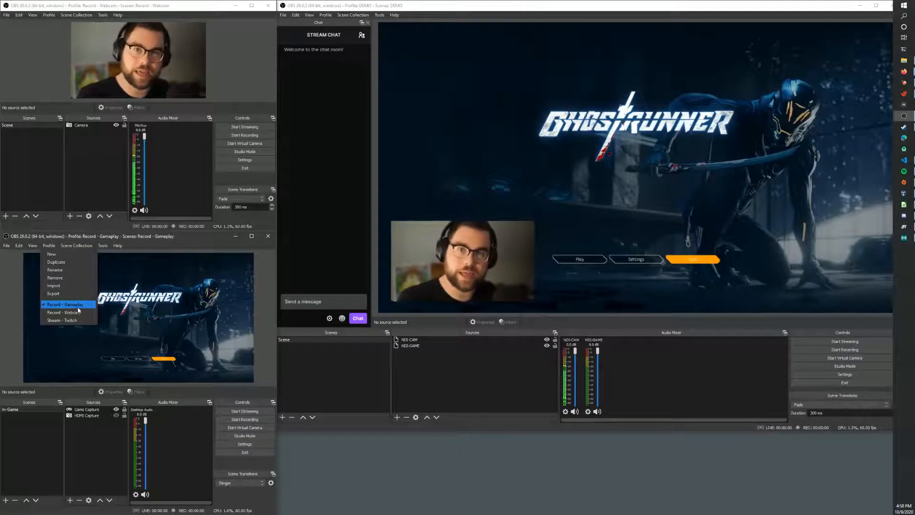
pyautogui.click(425, 8)
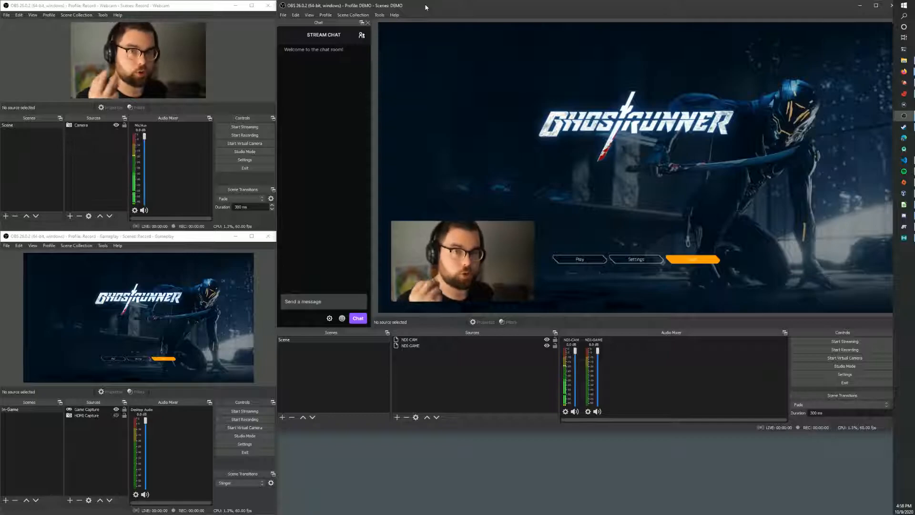
# Step: Review the profile list in the DEMO instance and the scene collection list in the webcam instance
pyautogui.click(325, 14)
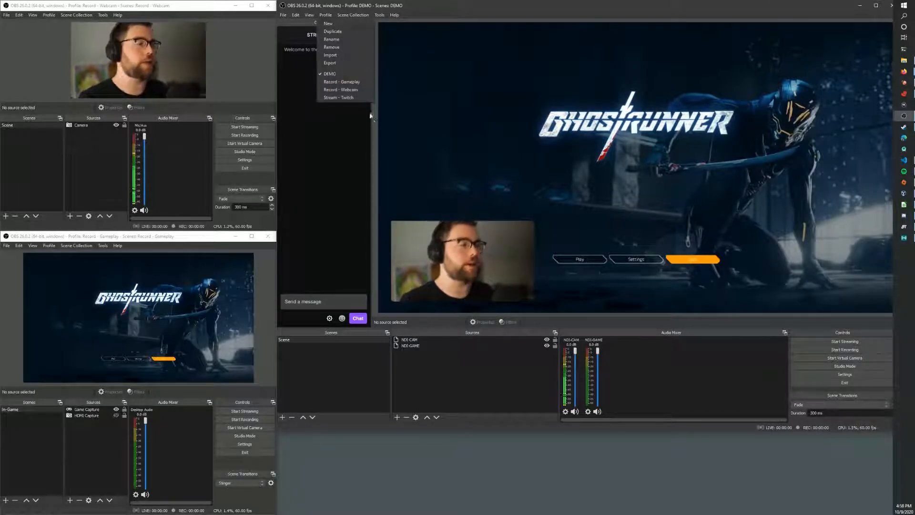
pyautogui.click(328, 159)
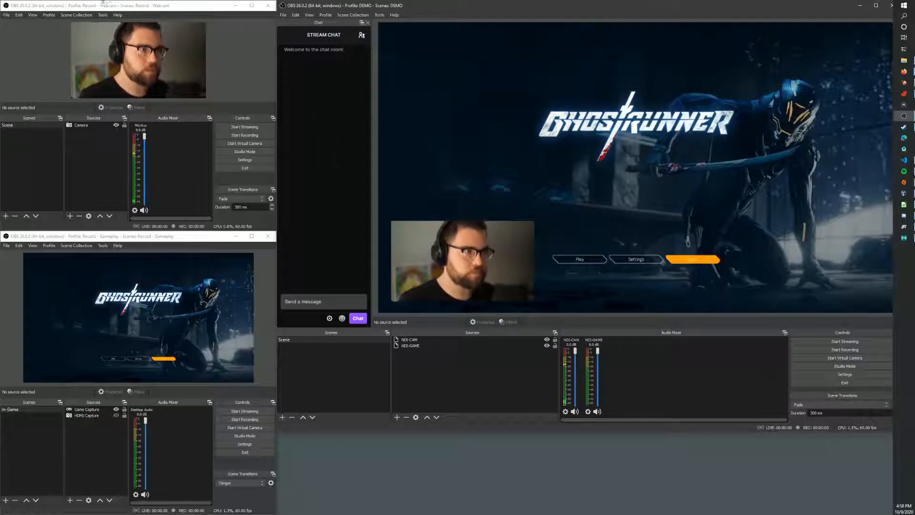
pyautogui.click(83, 15)
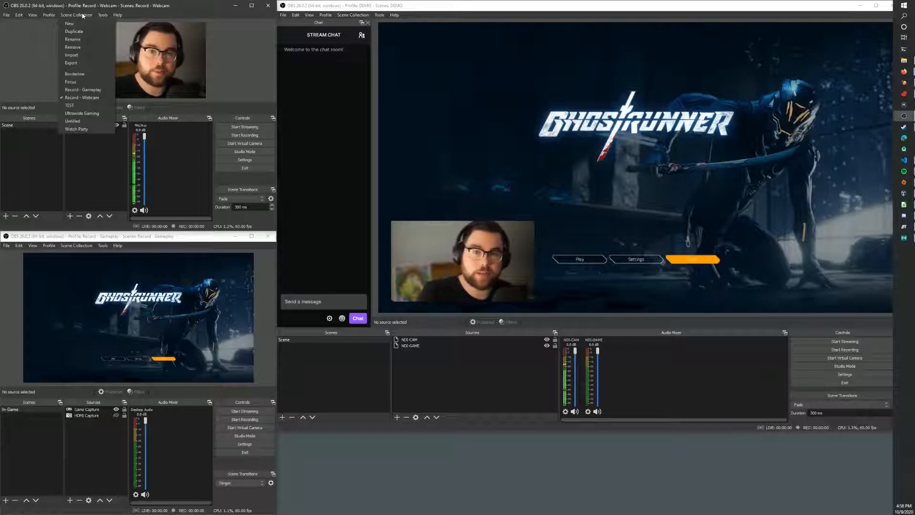
pyautogui.click(83, 16)
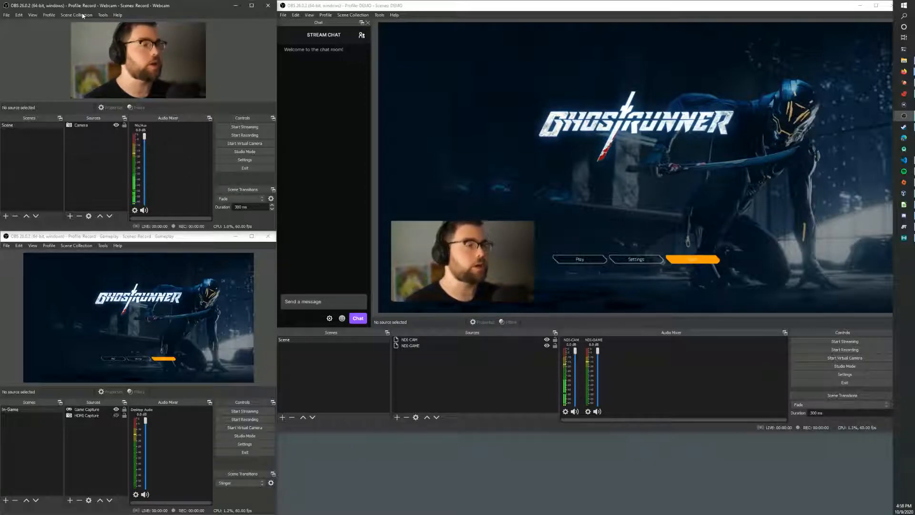
pyautogui.click(83, 16)
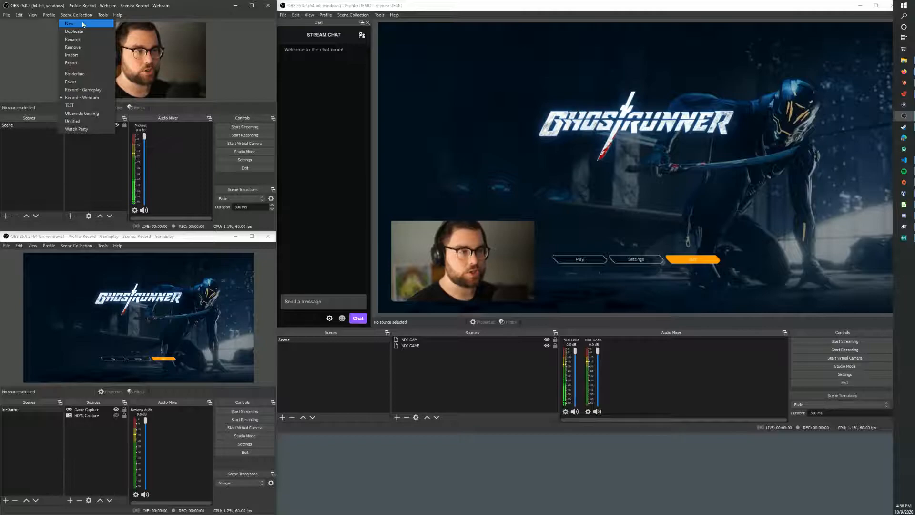
pyautogui.click(83, 16)
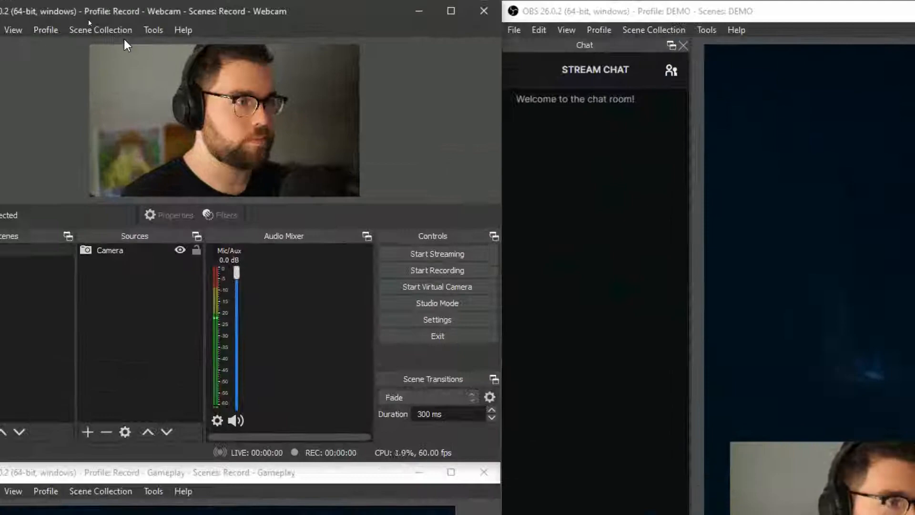
# Step: Start a new scene collection in the webcam instance, try the names Record - WEbcam, Streaming and Live, and discard it
pyautogui.click(152, 31)
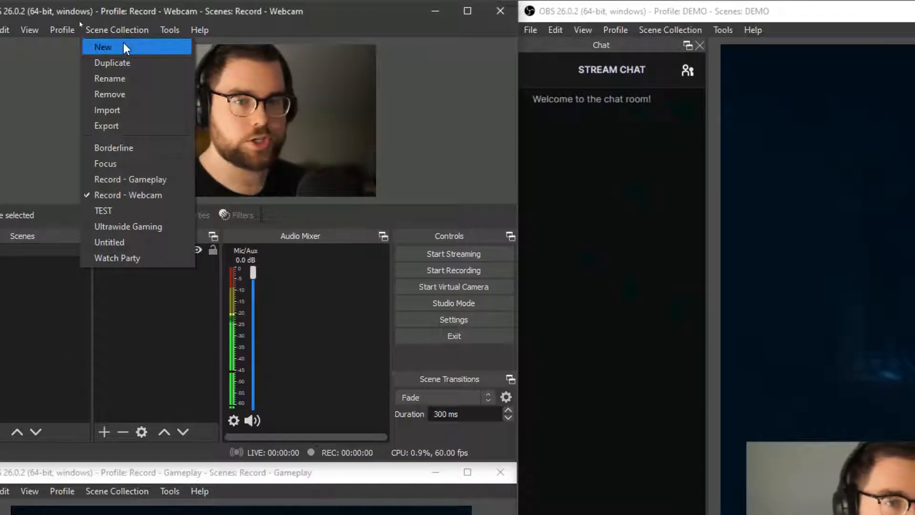
pyautogui.click(123, 44)
pyautogui.write('Record - Gamepla')
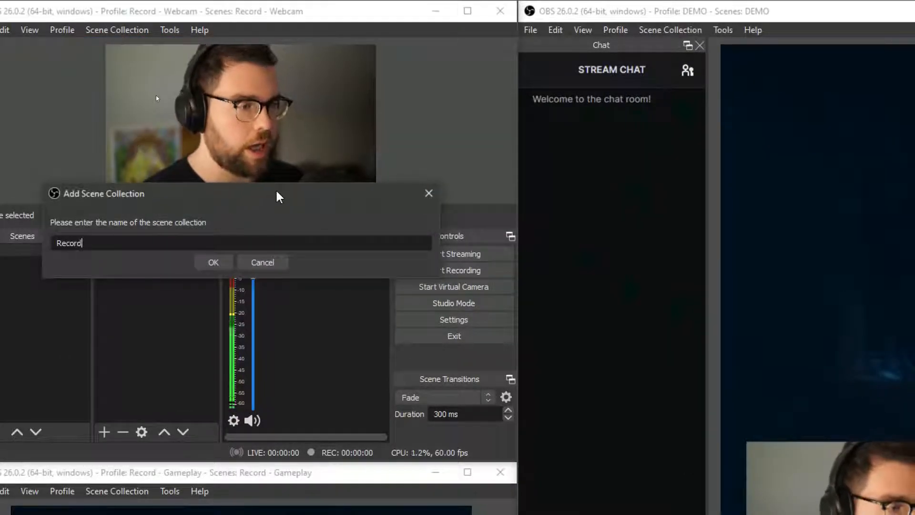
pyautogui.press('BackSpace')
pyautogui.press('BackSpace')
pyautogui.press('BackSpace')
pyautogui.press('BackSpace')
pyautogui.press('BackSpace')
pyautogui.press('BackSpace')
pyautogui.press('BackSpace')
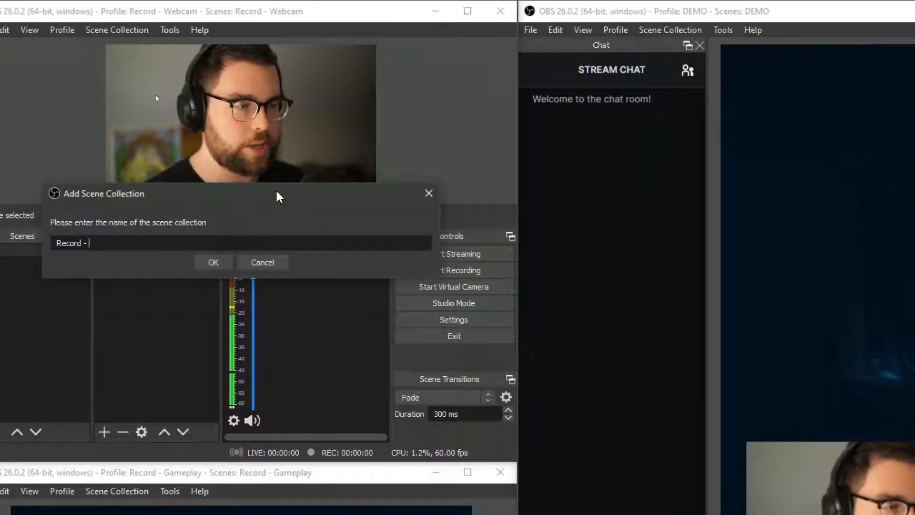
pyautogui.write('WEbcam')
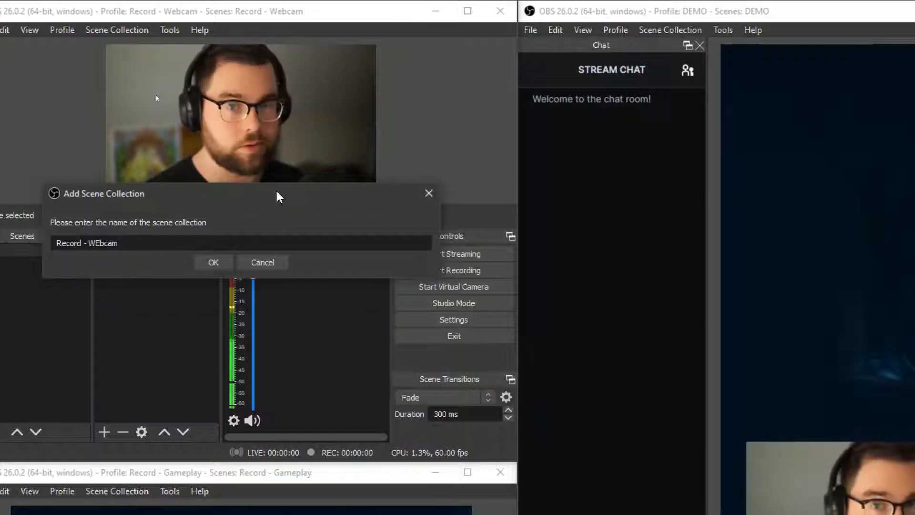
pyautogui.hotkey('ctrl', 'shift', 'Left')
pyautogui.press('BackSpace')
pyautogui.press('BackSpace')
pyautogui.press('BackSpace')
pyautogui.press('BackSpace')
pyautogui.press('BackSpace')
pyautogui.press('BackSpace')
pyautogui.press('BackSpace')
pyautogui.press('BackSpace')
pyautogui.press('BackSpace')
pyautogui.press('BackSpace')
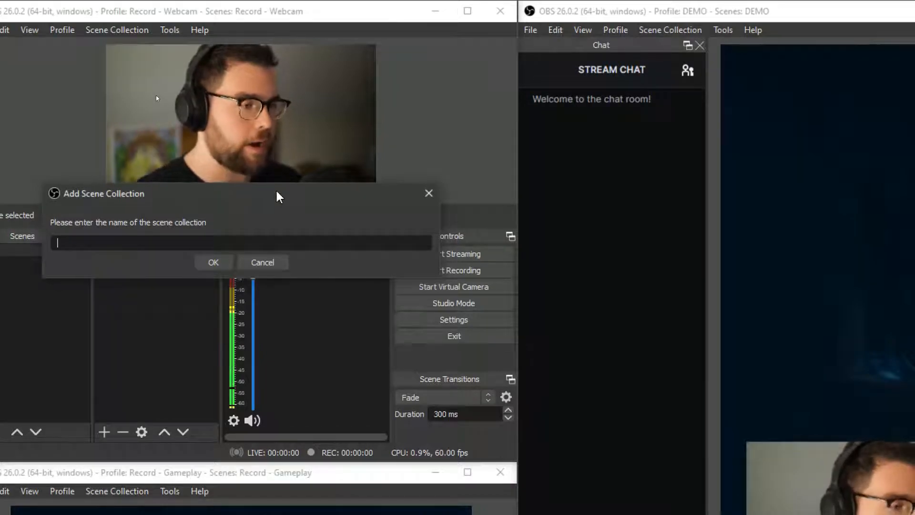
pyautogui.write('Streaming')
pyautogui.hotkey('ctrl', 'BackSpace')
pyautogui.write('Live')
pyautogui.press('Escape')
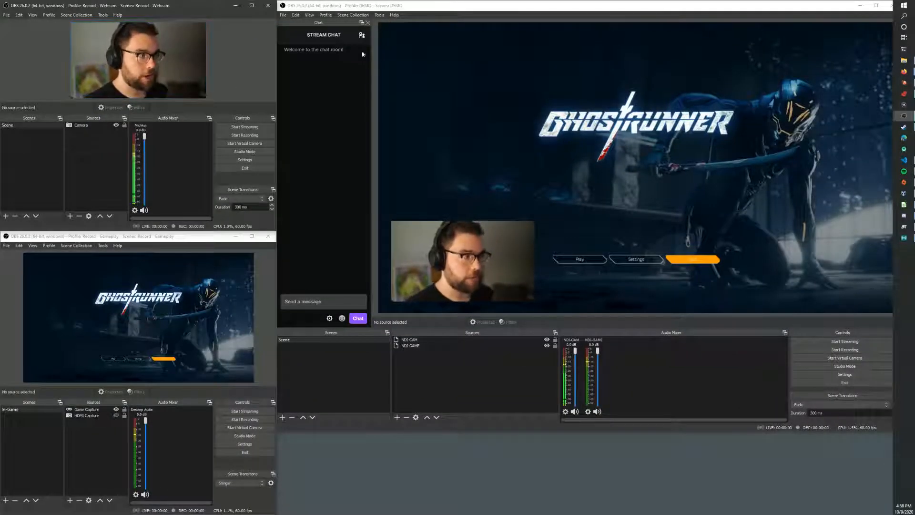
# Step: Check the scene collection list in the DEMO instance, and the profile and scene collection lists in the webcam instance
pyautogui.click(349, 15)
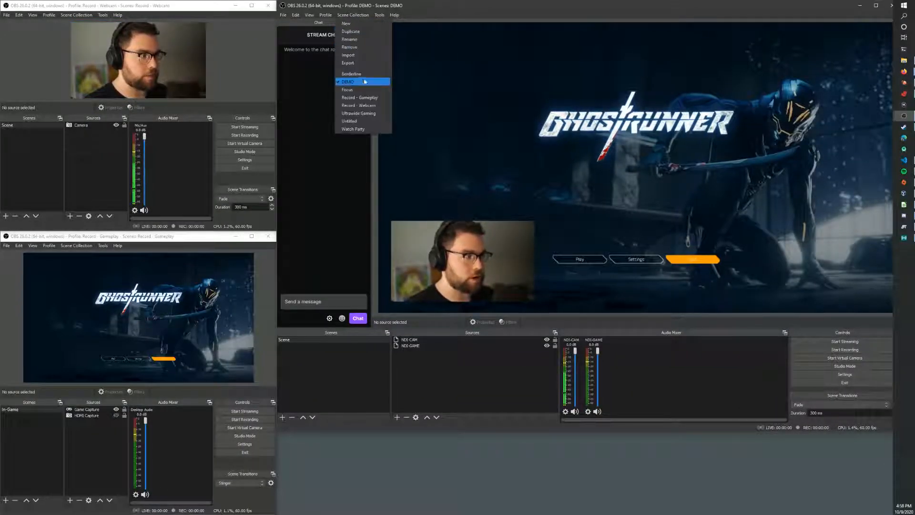
pyautogui.click(322, 155)
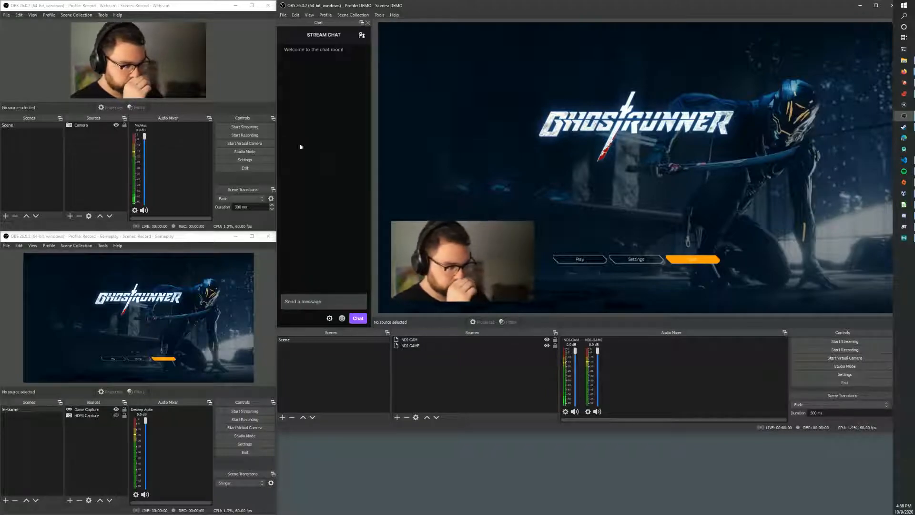
pyautogui.click(251, 177)
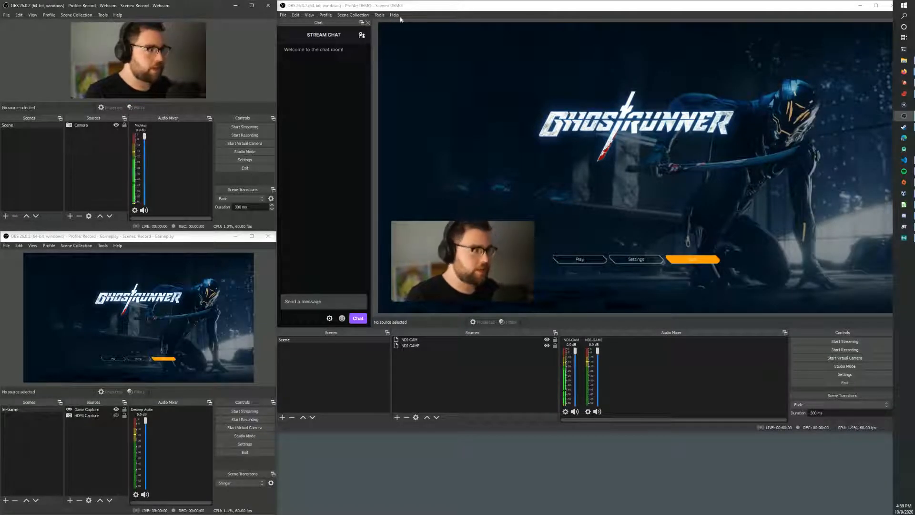
pyautogui.click(50, 15)
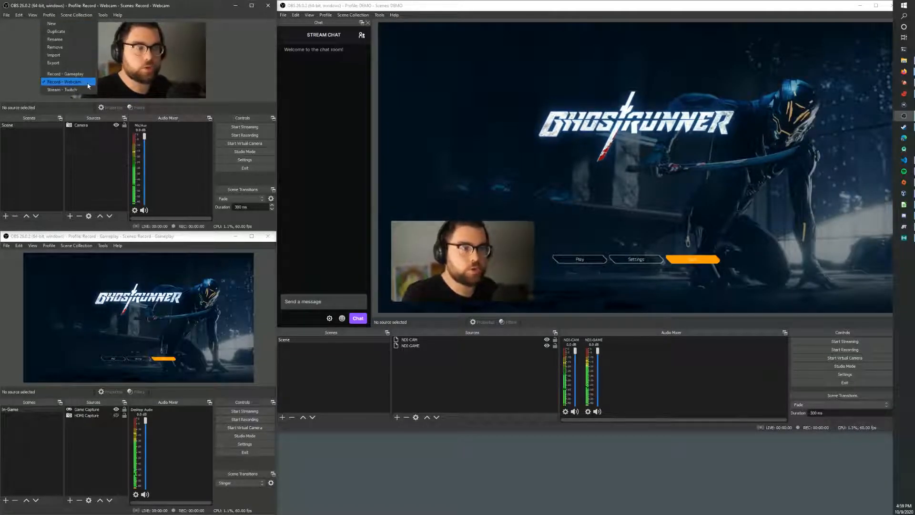
pyautogui.moveTo(88, 15)
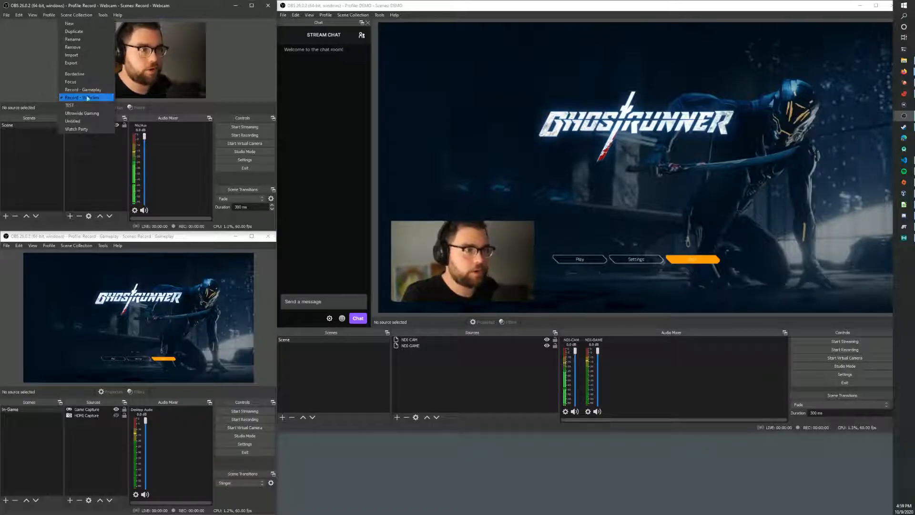
pyautogui.click(41, 67)
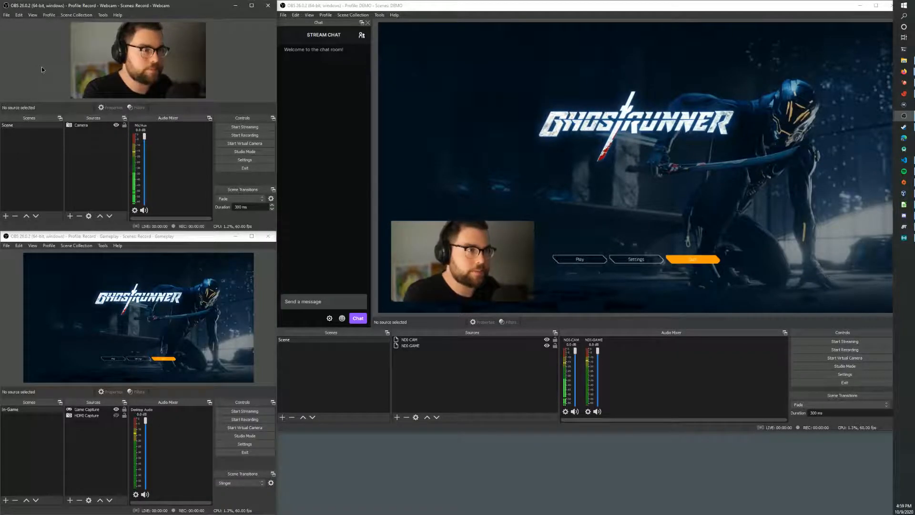
# Step: Check the active profile and scene collection, both Record - Gameplay, in the gameplay instance
pyautogui.click(58, 247)
pyautogui.click(55, 247)
pyautogui.click(56, 246)
pyautogui.hotkey('ctrl', '4')
pyautogui.click(55, 246)
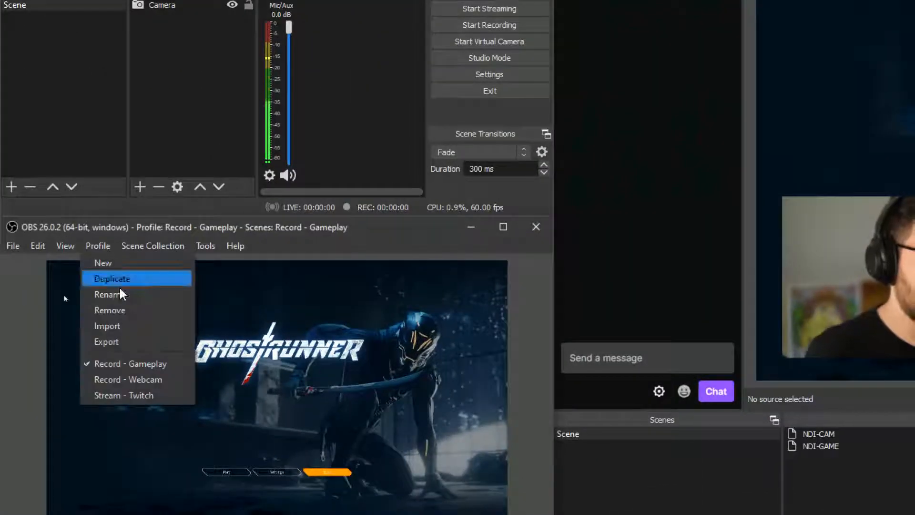
pyautogui.moveTo(142, 245)
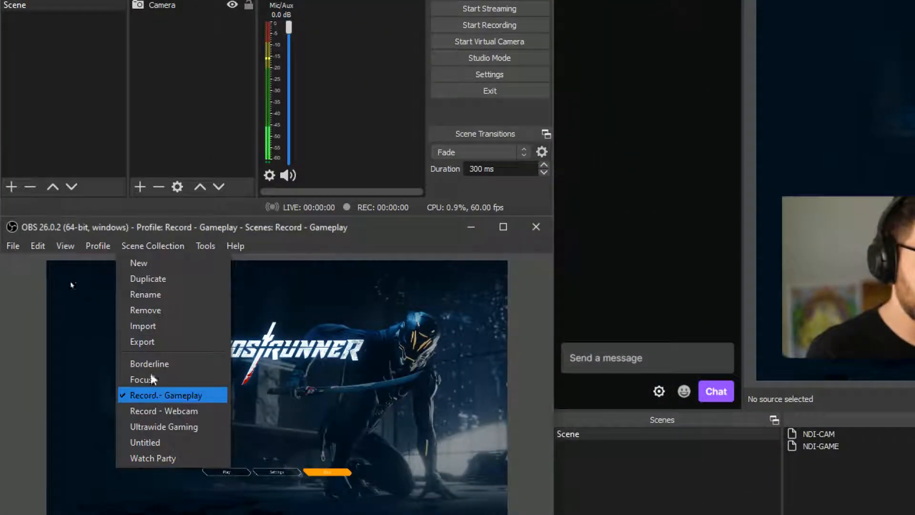
pyautogui.click(157, 400)
pyautogui.hotkey('ctrl', '4')
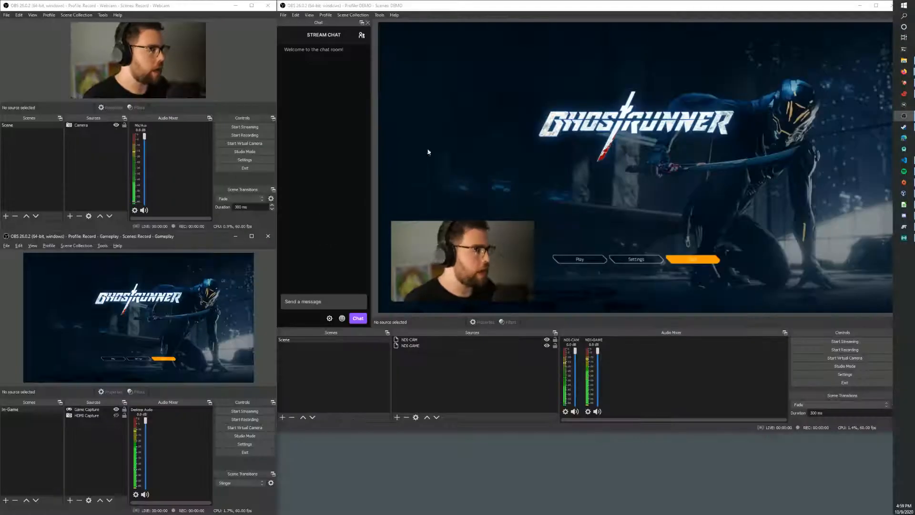
# Step: Check the scene collection and profile lists in the DEMO instance
pyautogui.hotkey('ctrl', '4')
pyautogui.click(343, 16)
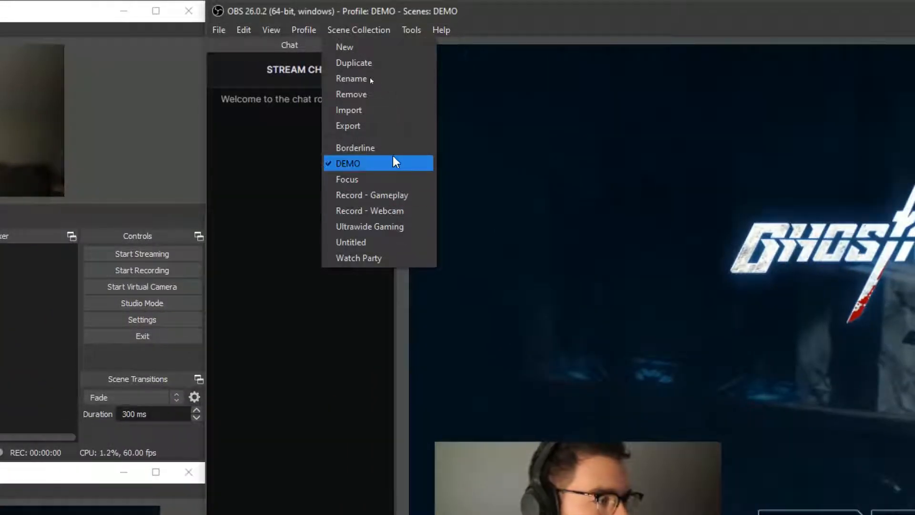
pyautogui.moveTo(304, 30)
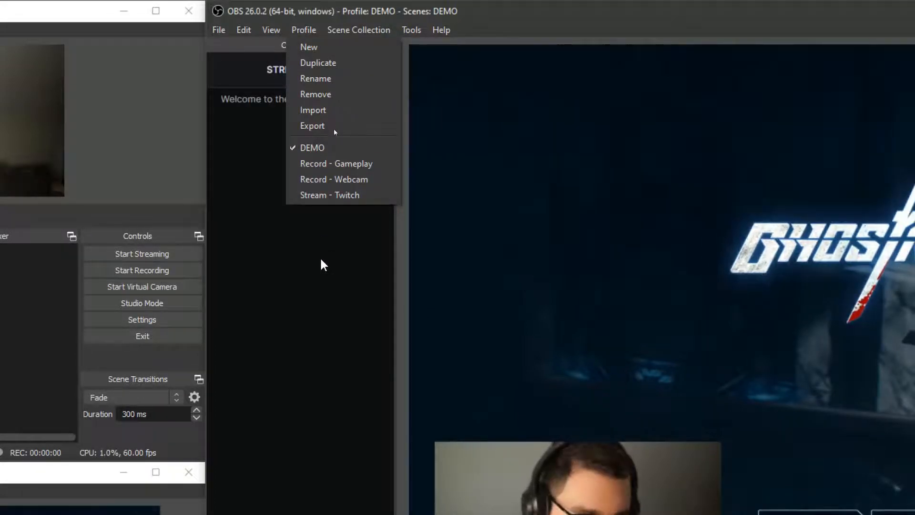
pyautogui.hotkey('ctrl', '4')
pyautogui.click(334, 166)
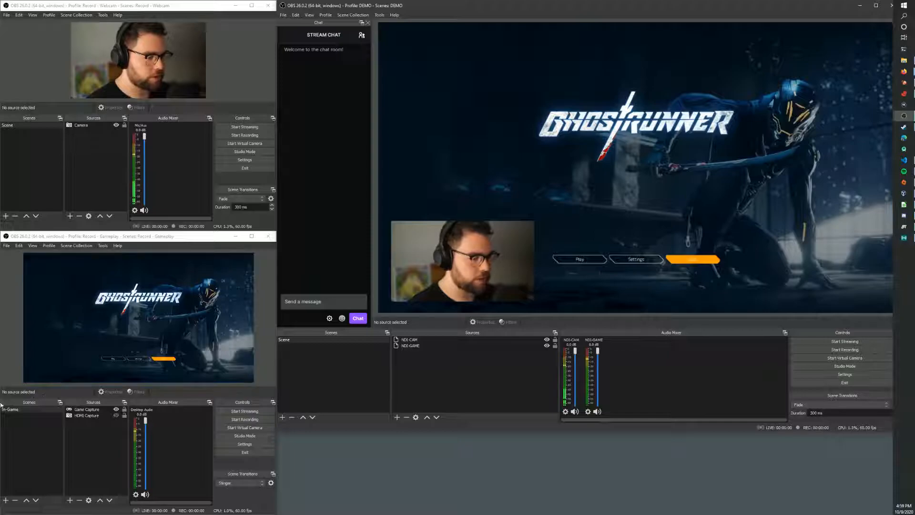
pyautogui.hotkey('alt', 'Tab')
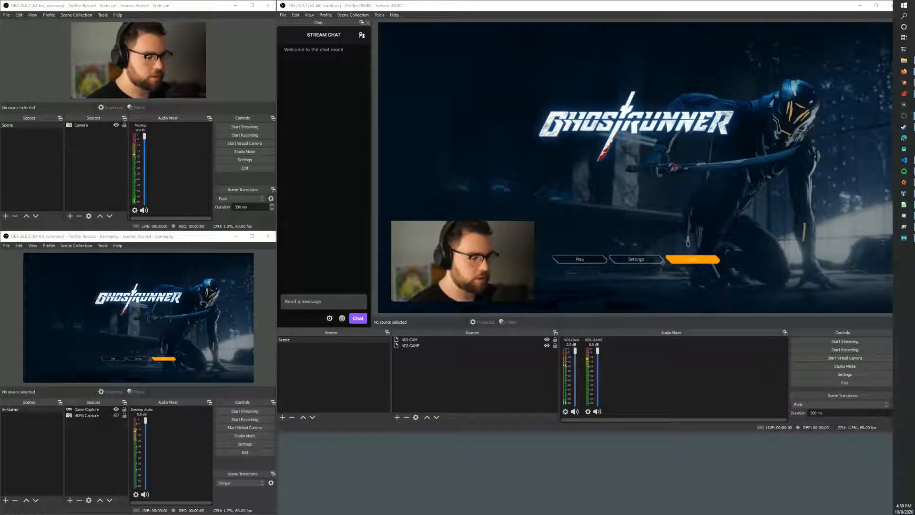
pyautogui.click(192, 158)
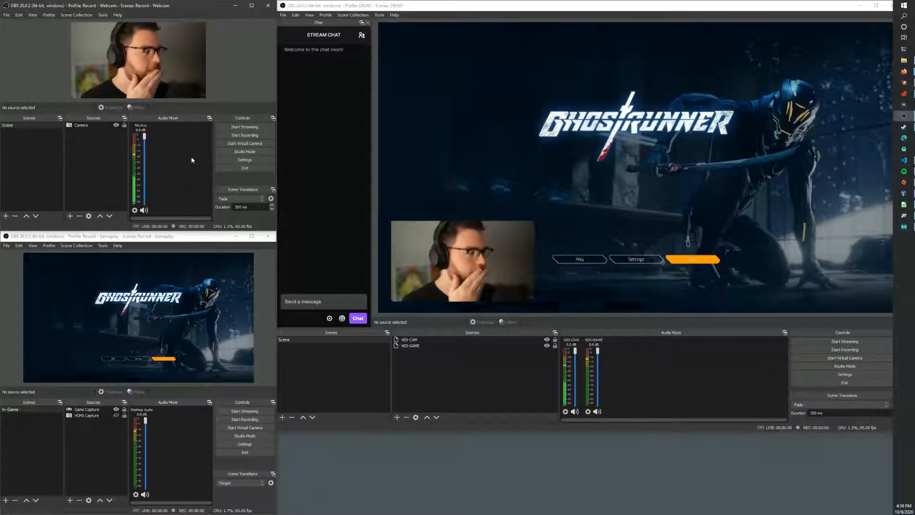
pyautogui.click(237, 159)
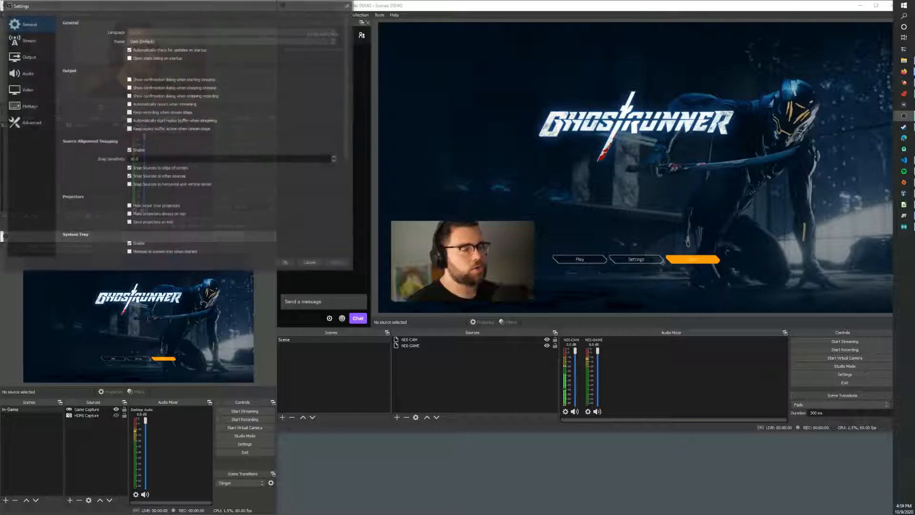
pyautogui.press('Escape')
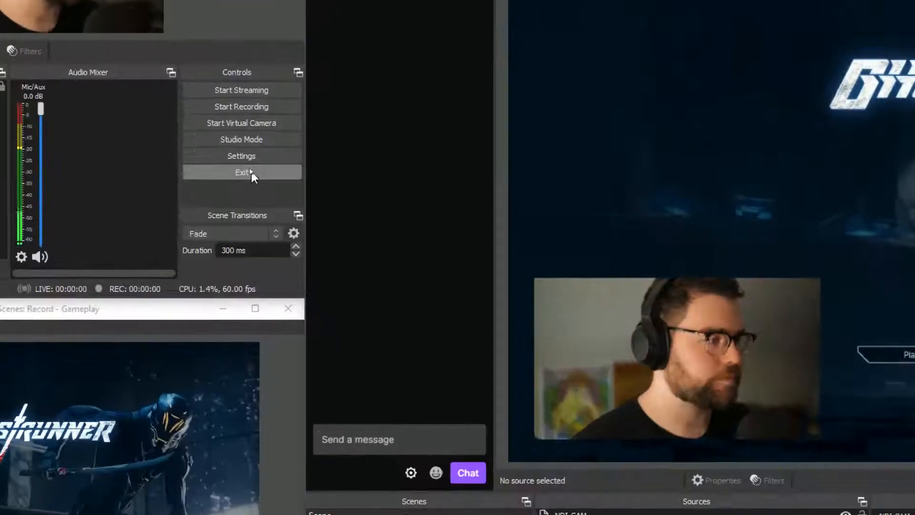
# Step: In the webcam instance's settings, switch the streaming service to Custom, view the streaming output settings, and discard the changes
pyautogui.click(232, 153)
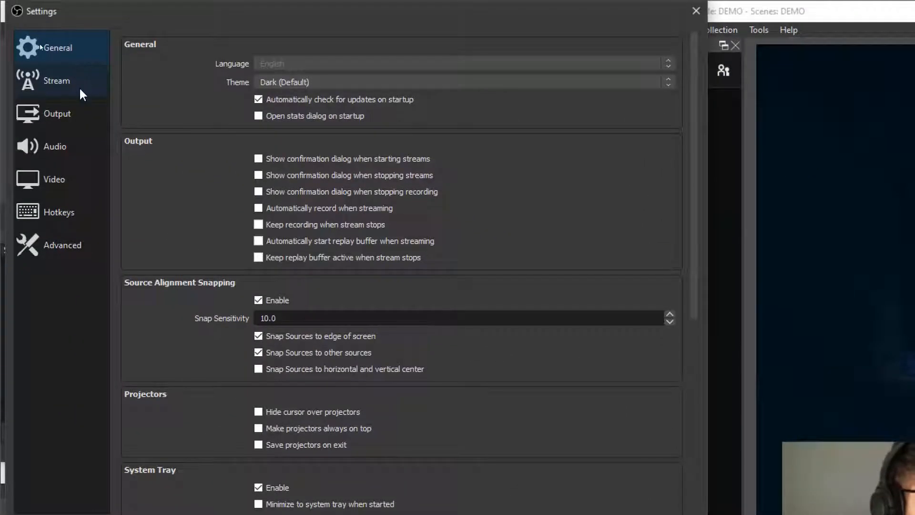
pyautogui.click(47, 52)
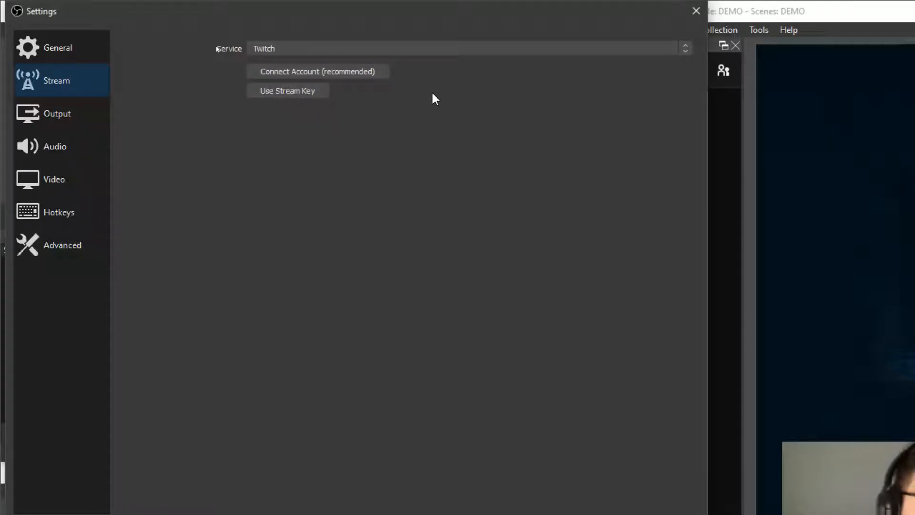
pyautogui.click(312, 48)
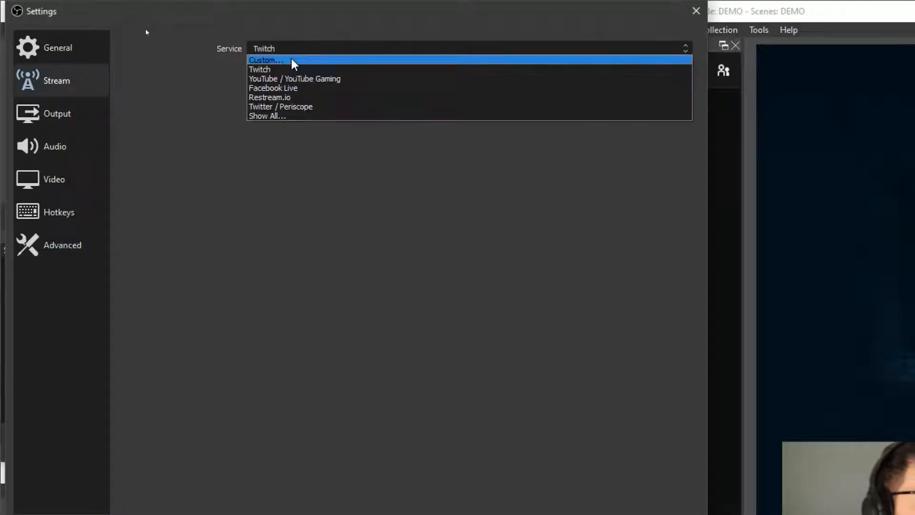
pyautogui.click(262, 58)
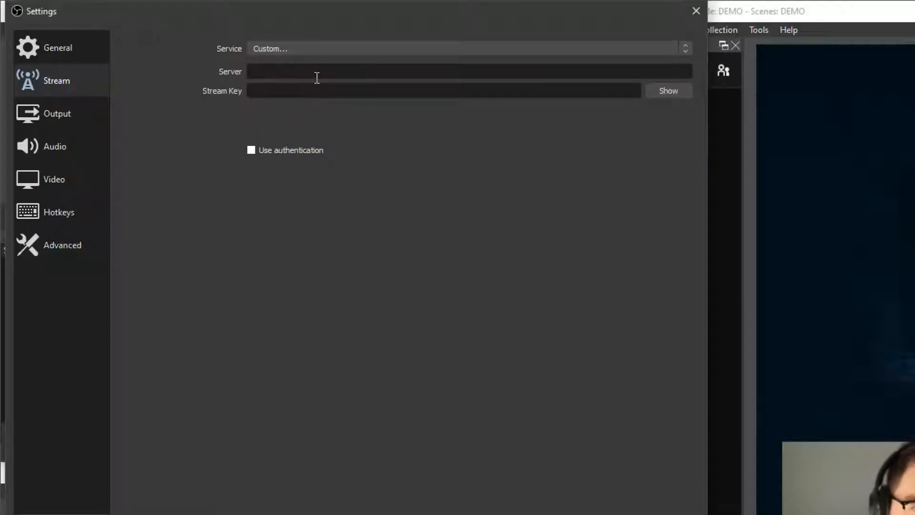
pyautogui.click(54, 111)
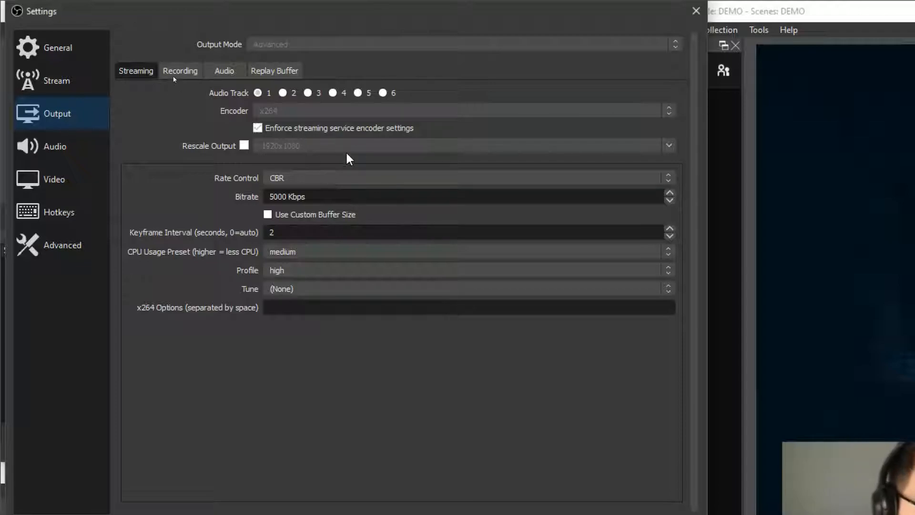
pyautogui.click(696, 10)
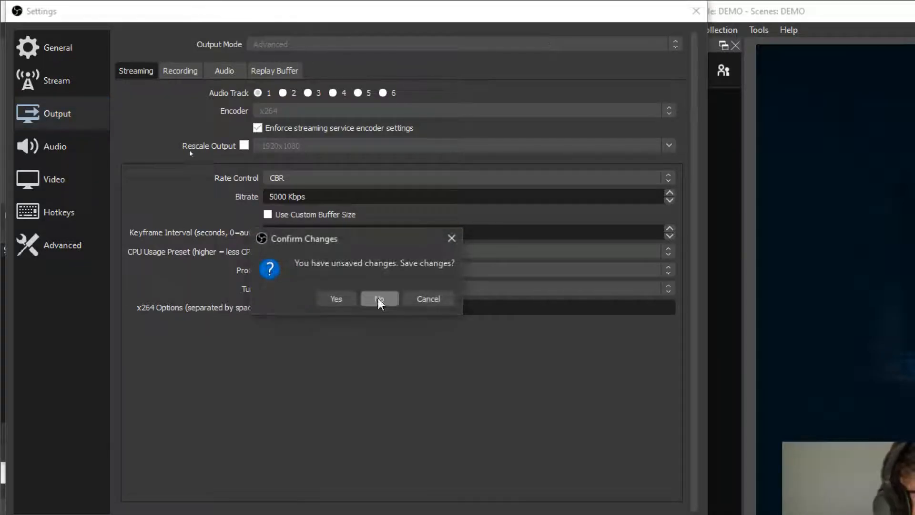
pyautogui.click(377, 297)
# Step: Disable the NDI main output named CAMERA+MIC in the webcam instance
pyautogui.click(204, 30)
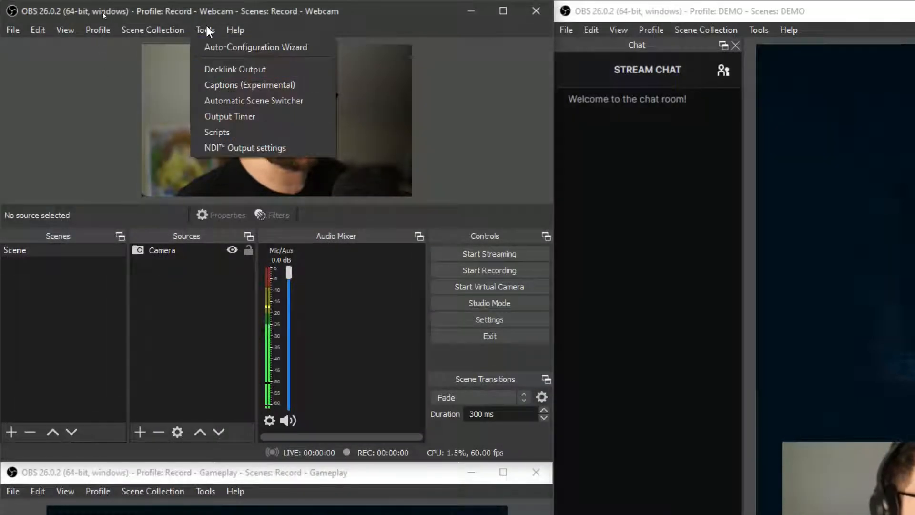
pyautogui.click(232, 148)
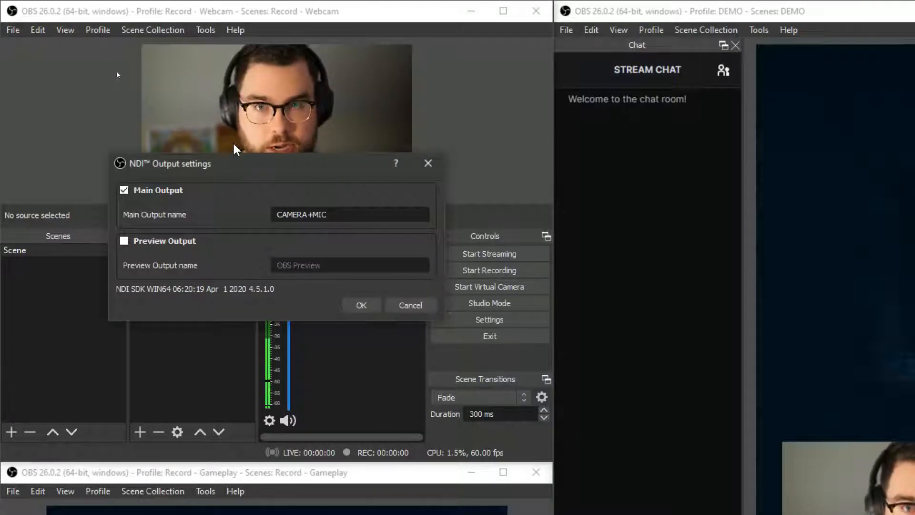
pyautogui.click(125, 190)
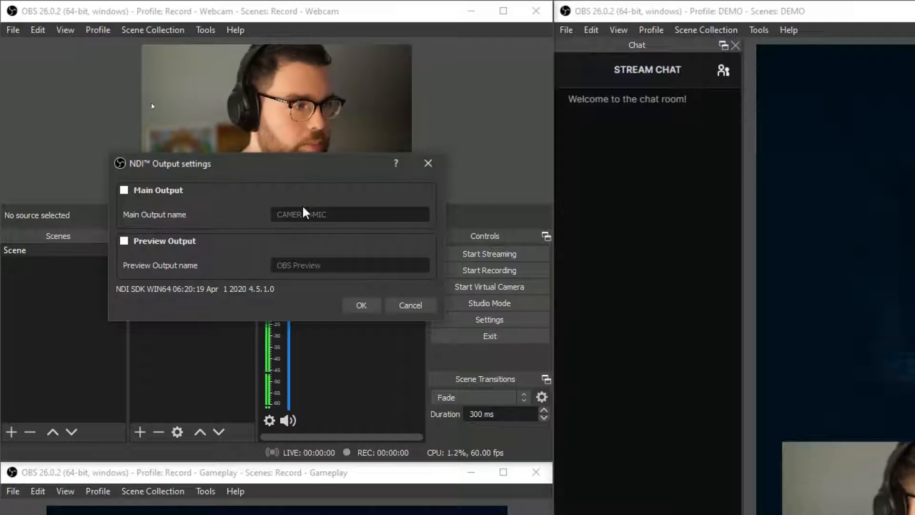
pyautogui.click(358, 305)
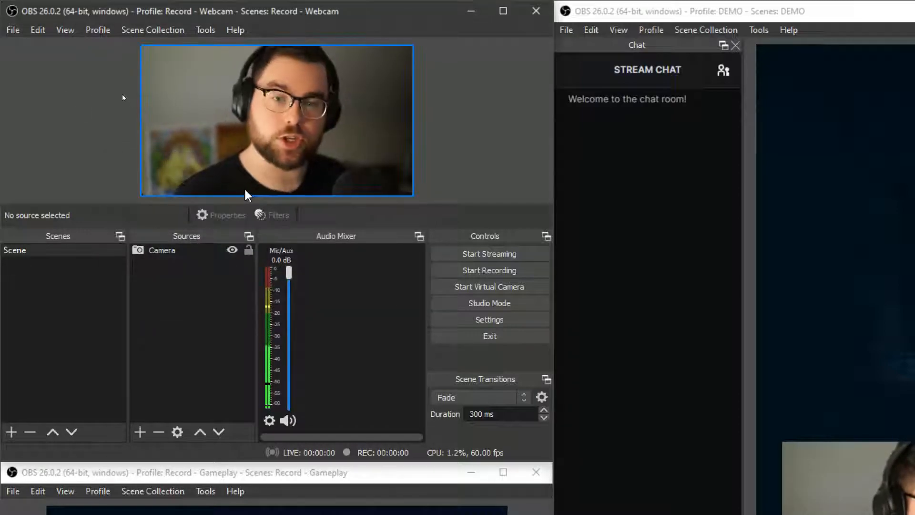
pyautogui.click(164, 30)
pyautogui.click(164, 29)
# Step: In the webcam instance's output settings, set the output mode to Simple and the streaming encoder to Software (x264)
pyautogui.click(445, 325)
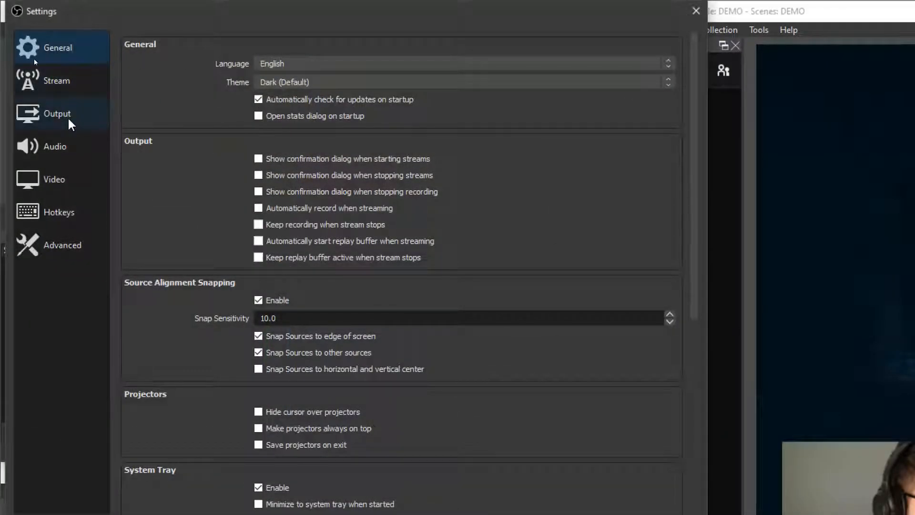
pyautogui.click(68, 118)
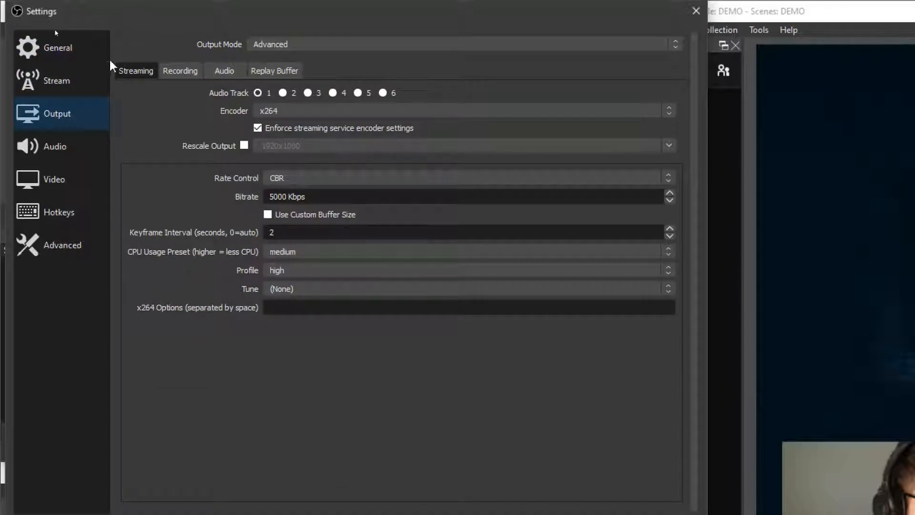
pyautogui.click(299, 44)
pyautogui.click(270, 63)
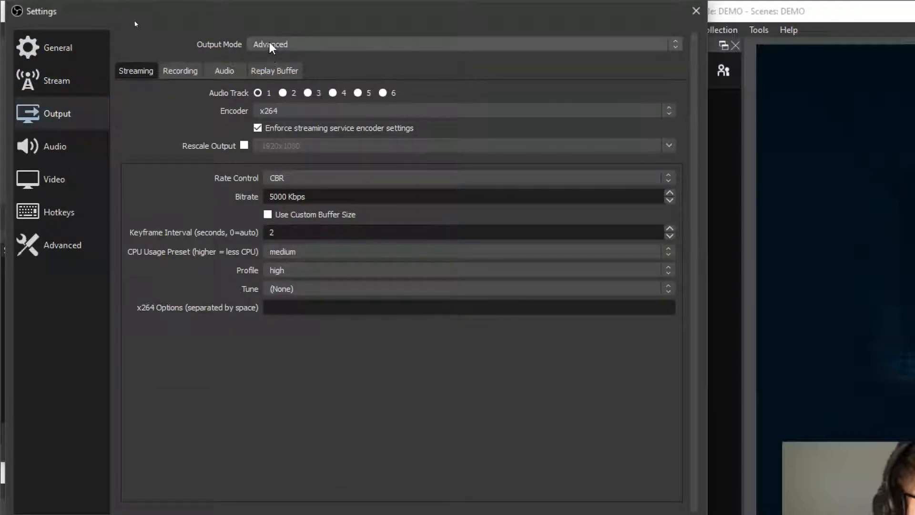
pyautogui.click(270, 42)
pyautogui.click(278, 56)
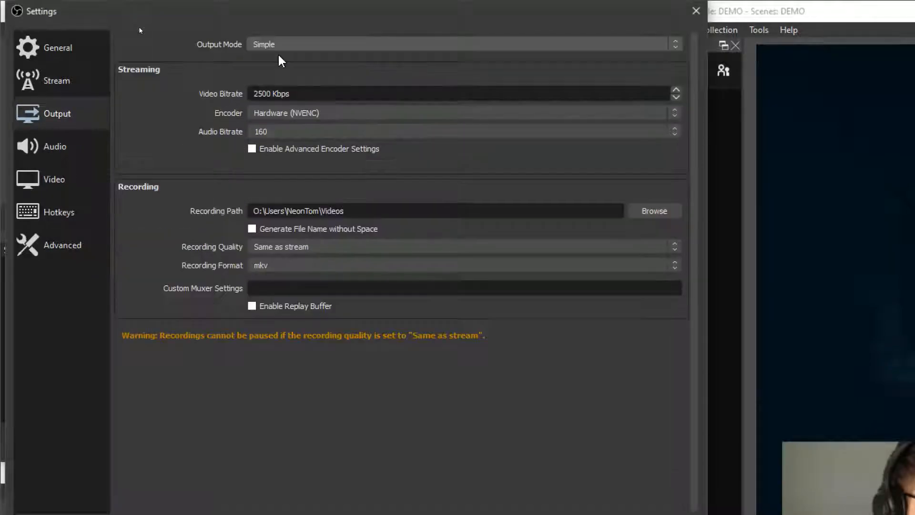
pyautogui.click(303, 92)
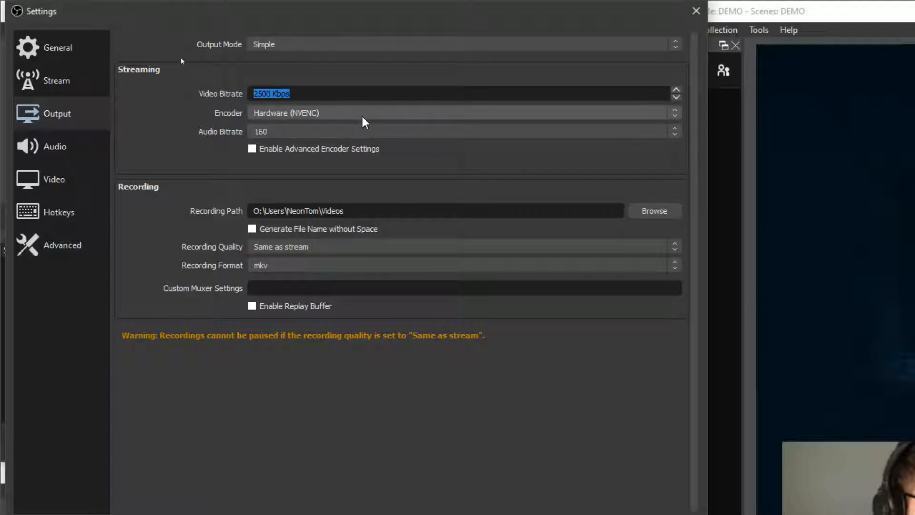
pyautogui.click(329, 113)
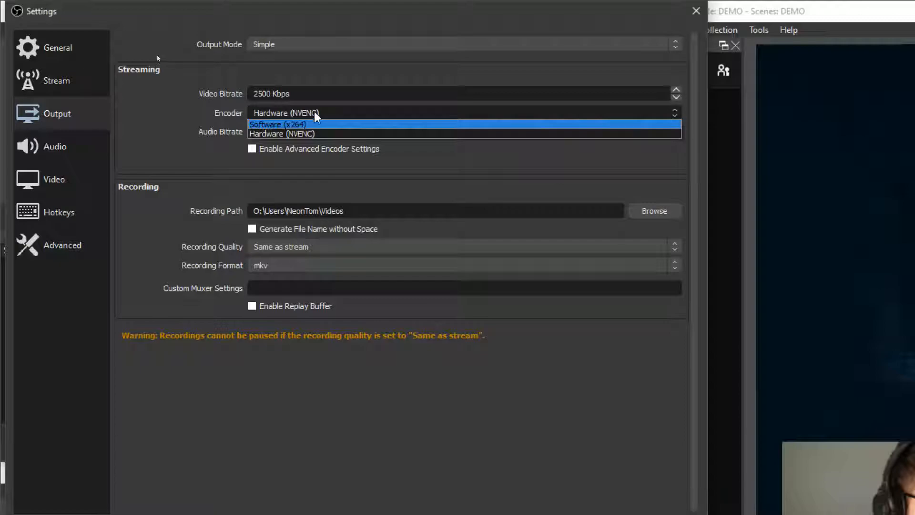
pyautogui.click(319, 125)
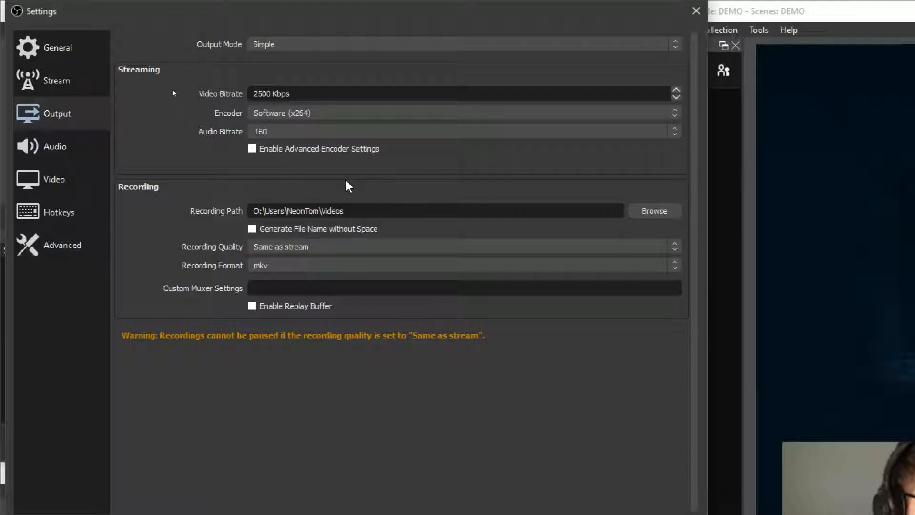
# Step: Review the Advanced output mode's recording settings and compare them with the Simple mode
pyautogui.click(301, 45)
pyautogui.click(292, 60)
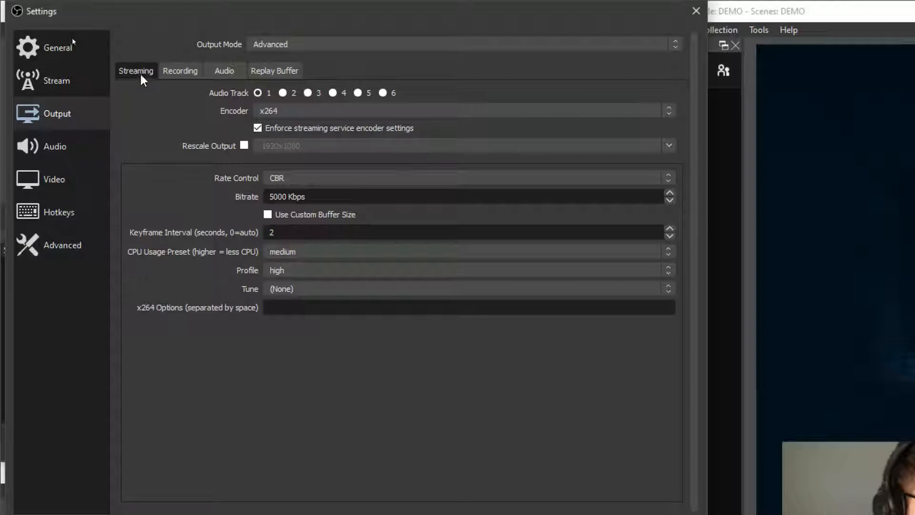
pyautogui.click(191, 73)
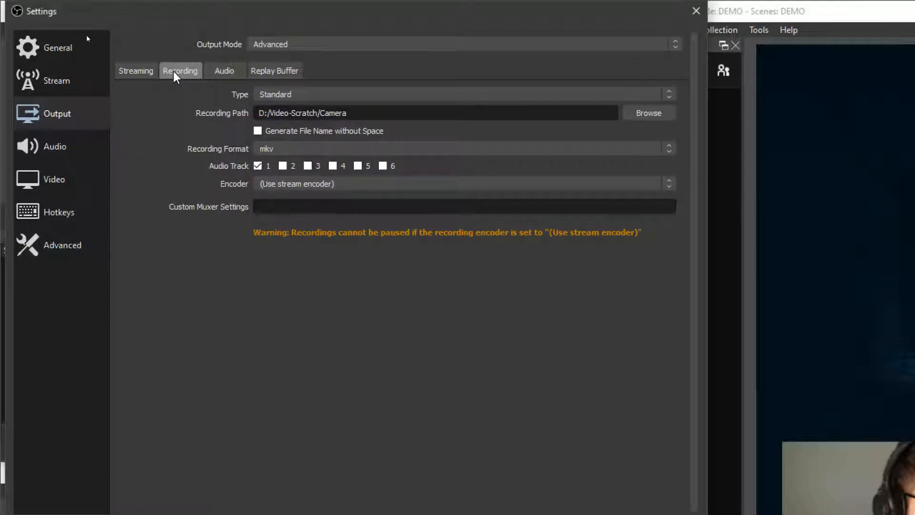
pyautogui.click(307, 44)
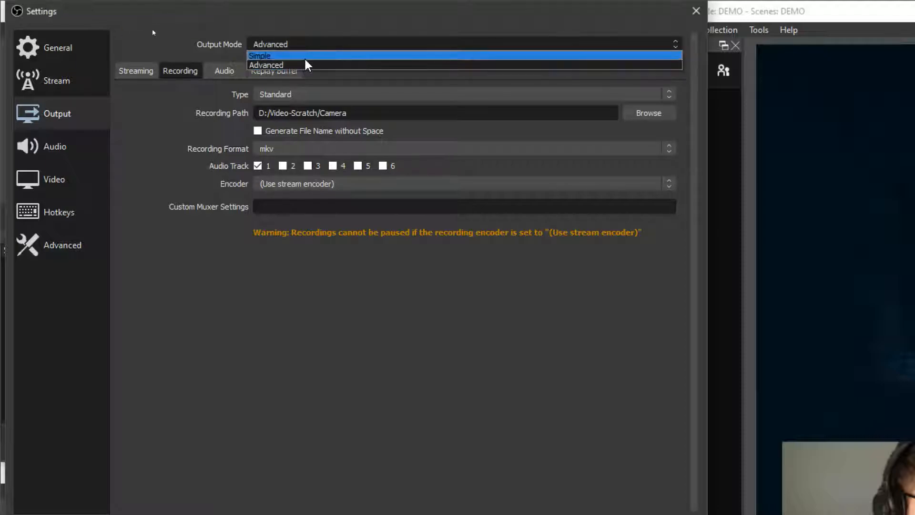
pyautogui.click(300, 53)
pyautogui.click(299, 47)
pyautogui.click(286, 64)
pyautogui.click(286, 45)
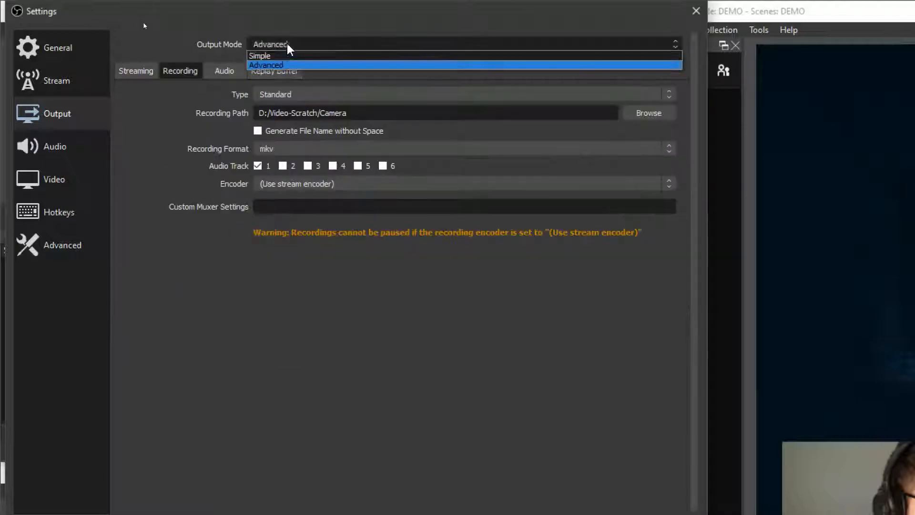
pyautogui.click(279, 53)
pyautogui.click(286, 44)
pyautogui.click(286, 64)
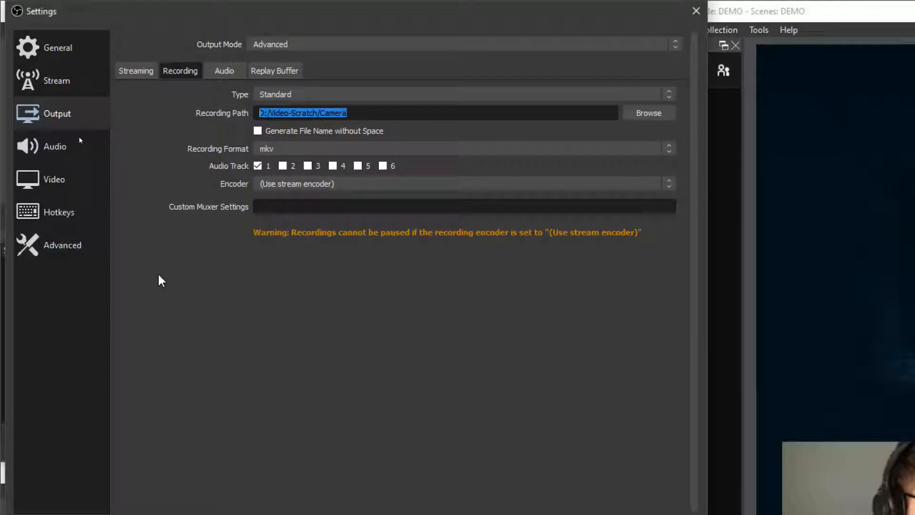
# Step: Copy the Advanced recording path into Simple output mode as D:/Video-Scratch/Camera, and check the available recording formats
pyautogui.click(356, 112)
pyautogui.click(295, 42)
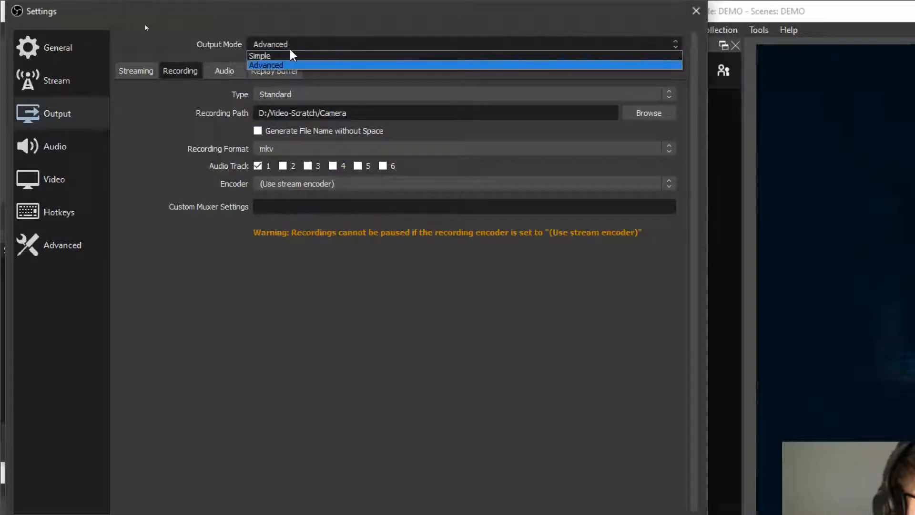
pyautogui.click(290, 51)
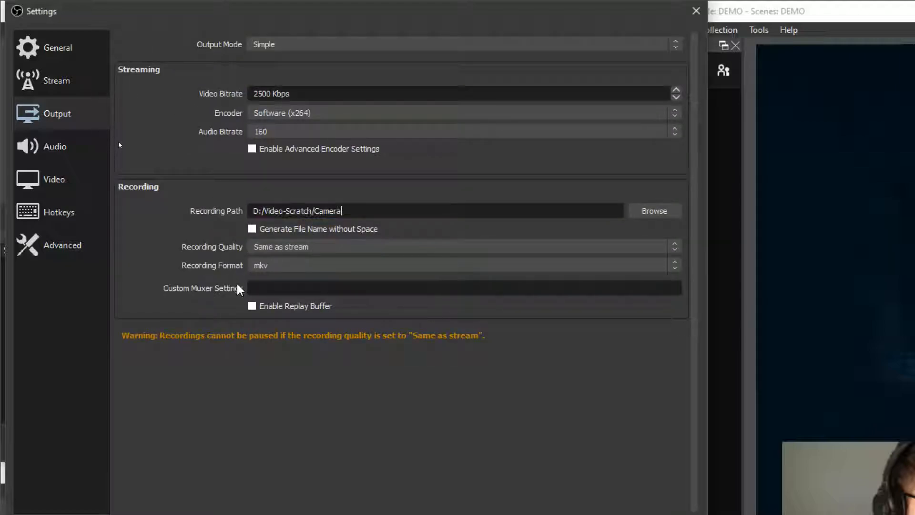
pyautogui.click(305, 263)
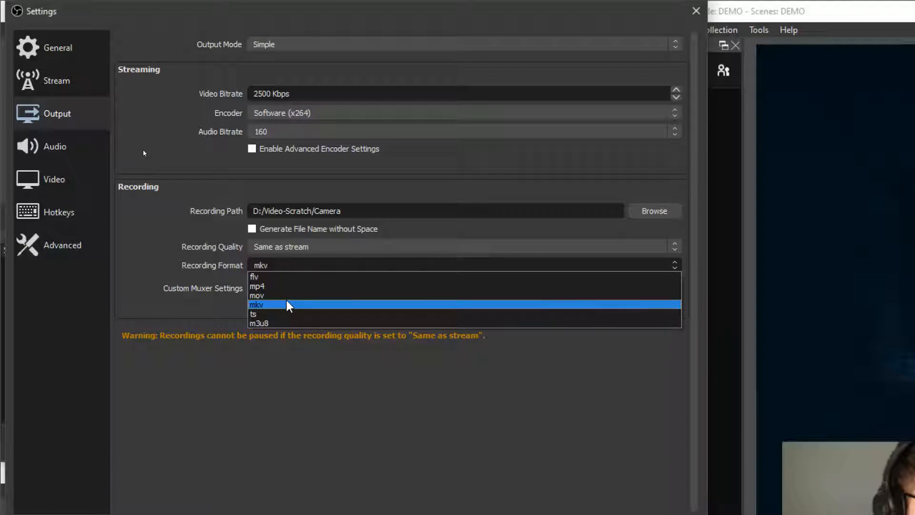
pyautogui.click(183, 279)
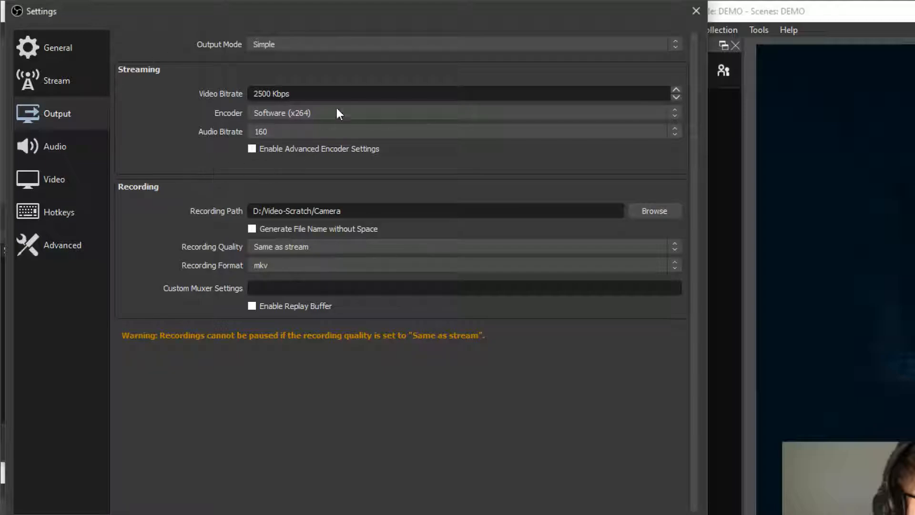
# Step: Check the Desktop Audio and Mic/Auxiliary Audio device choices in the webcam instance's audio settings
pyautogui.click(41, 141)
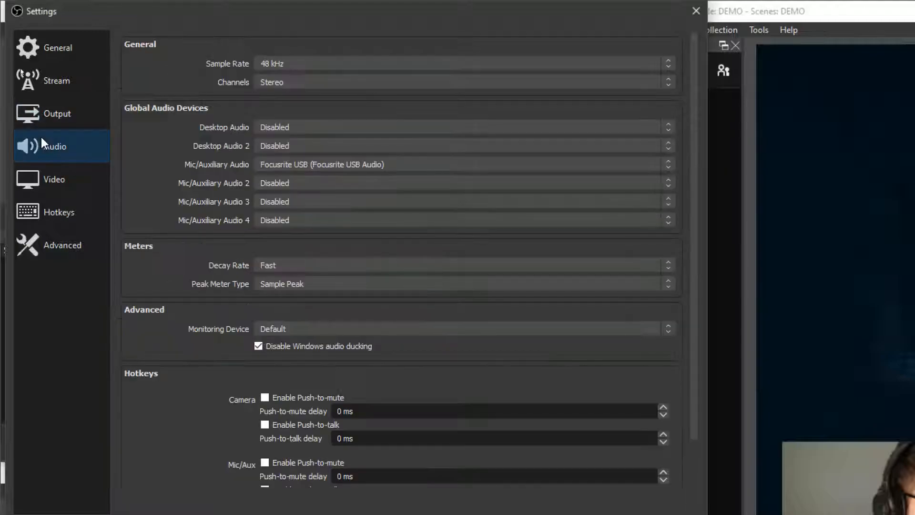
pyautogui.click(297, 131)
pyautogui.click(261, 136)
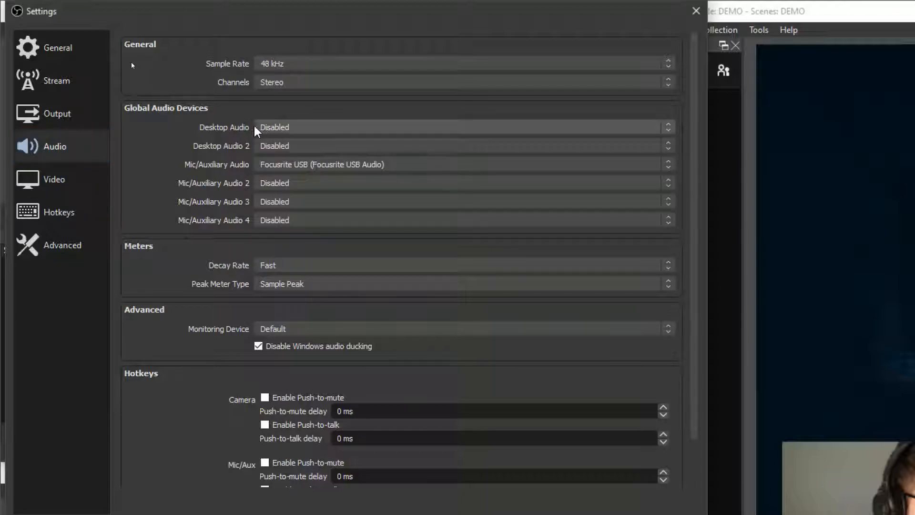
pyautogui.click(281, 164)
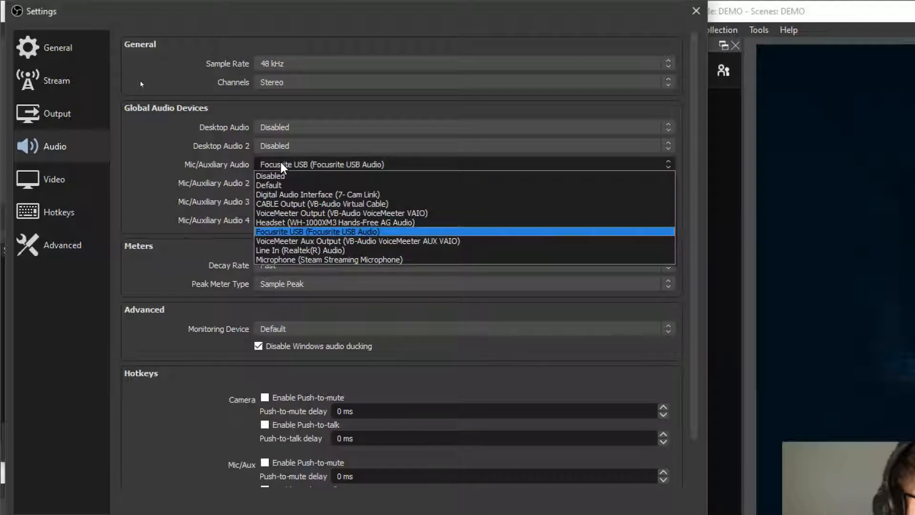
pyautogui.click(281, 163)
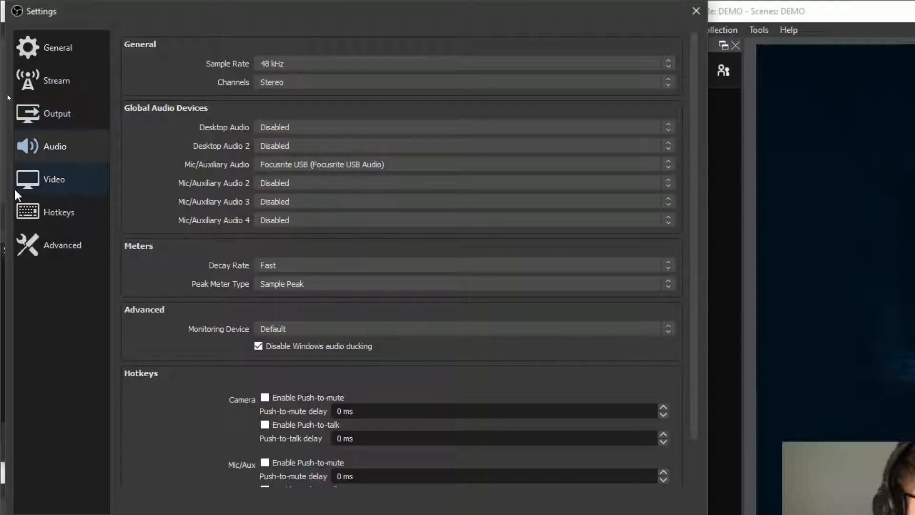
# Step: Set the output (scaled) resolution in the webcam instance's video settings to 1920x1080
pyautogui.click(72, 189)
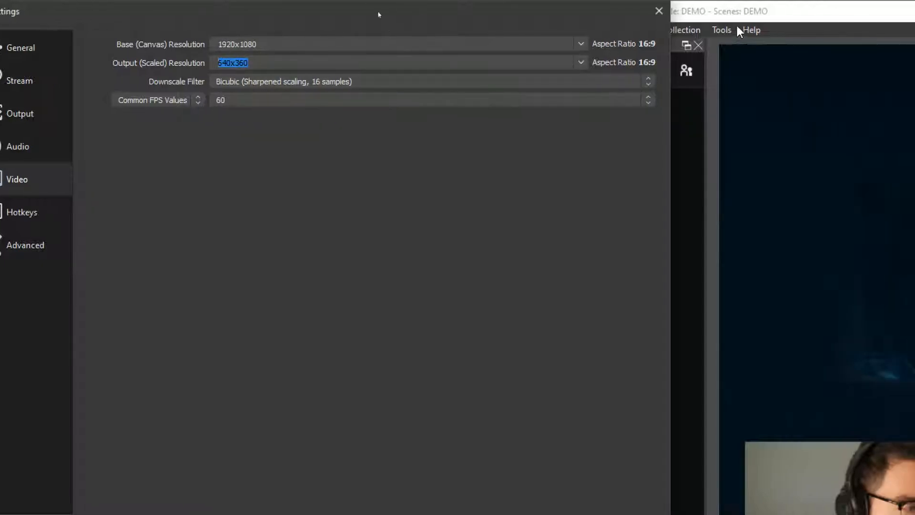
pyautogui.click(581, 62)
pyautogui.click(318, 73)
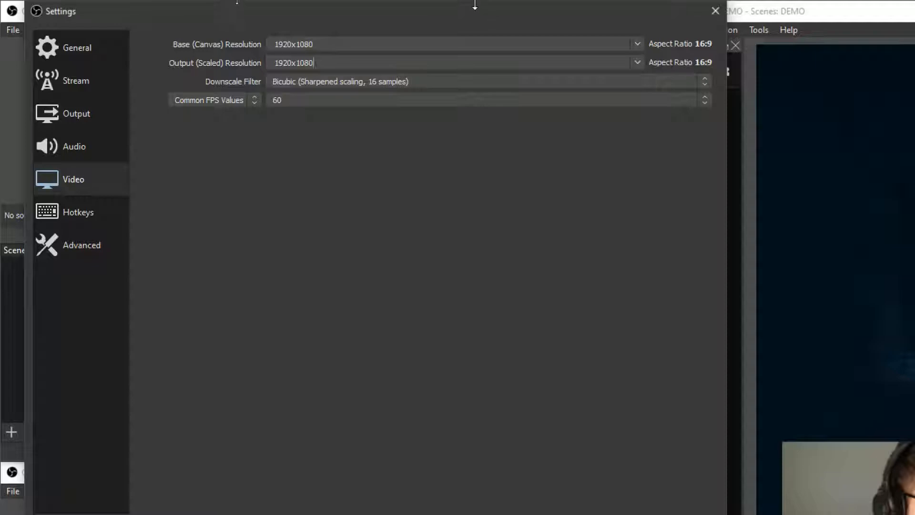
# Step: Set the webcam instance's output (scaled) resolution to 1280x720 and apply the video settings
pyautogui.moveTo(474, 5); pyautogui.dragTo(419, 61)
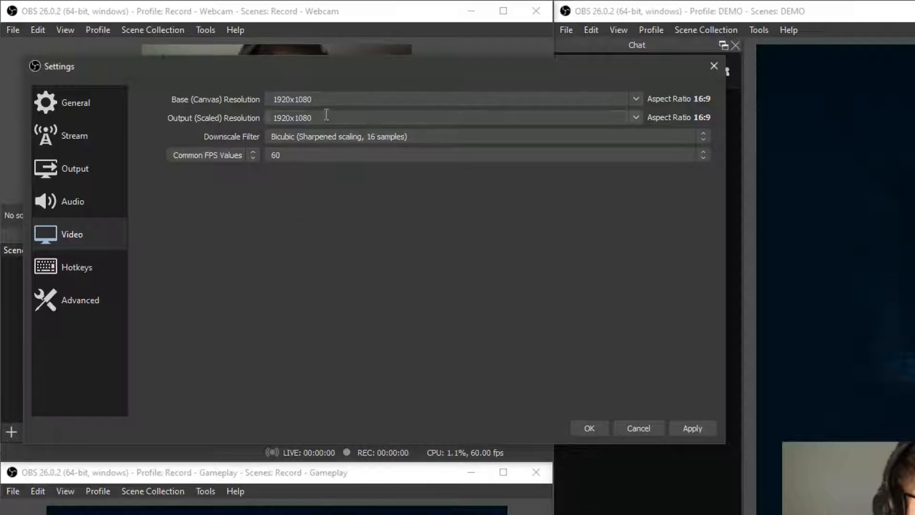
pyautogui.click(628, 118)
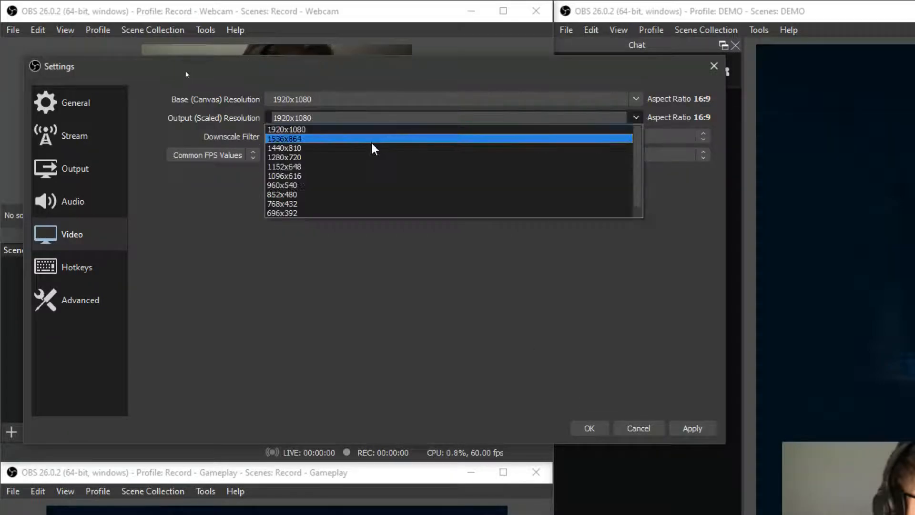
pyautogui.click(365, 157)
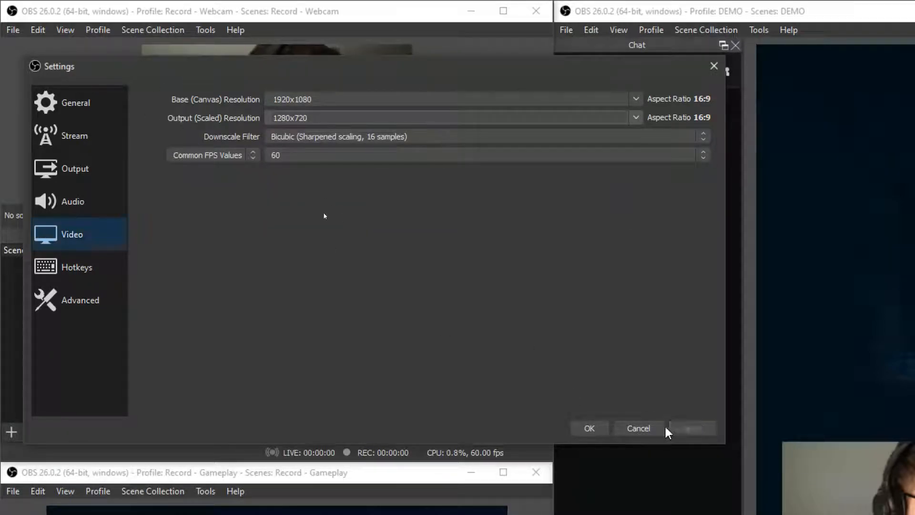
# Step: Check the Start Recording and Stop Recording hotkeys in the webcam instance, and close its settings
pyautogui.click(86, 262)
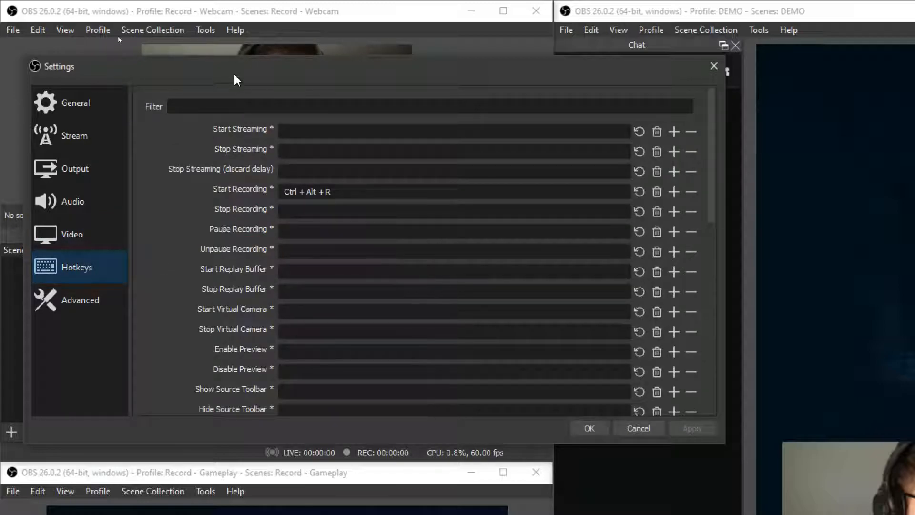
pyautogui.moveTo(232, 75); pyautogui.dragTo(470, 93)
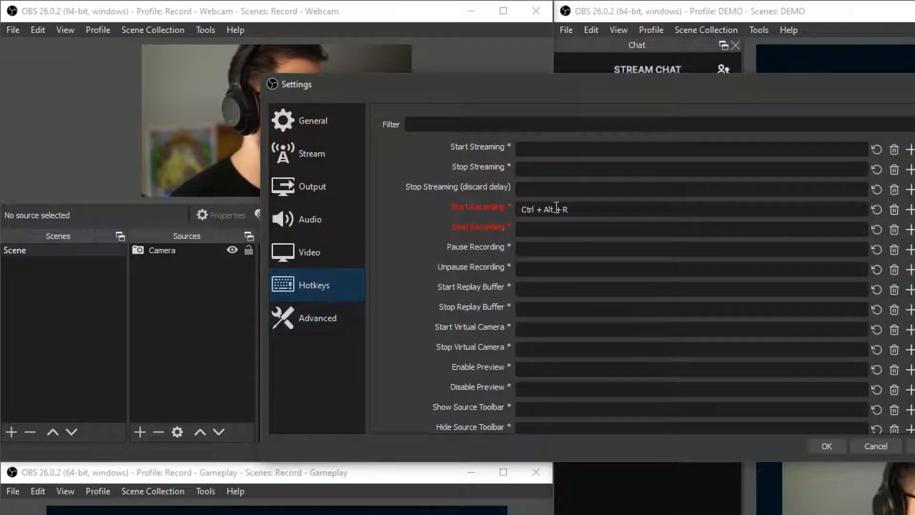
pyautogui.moveTo(574, 208); pyautogui.dragTo(392, 276)
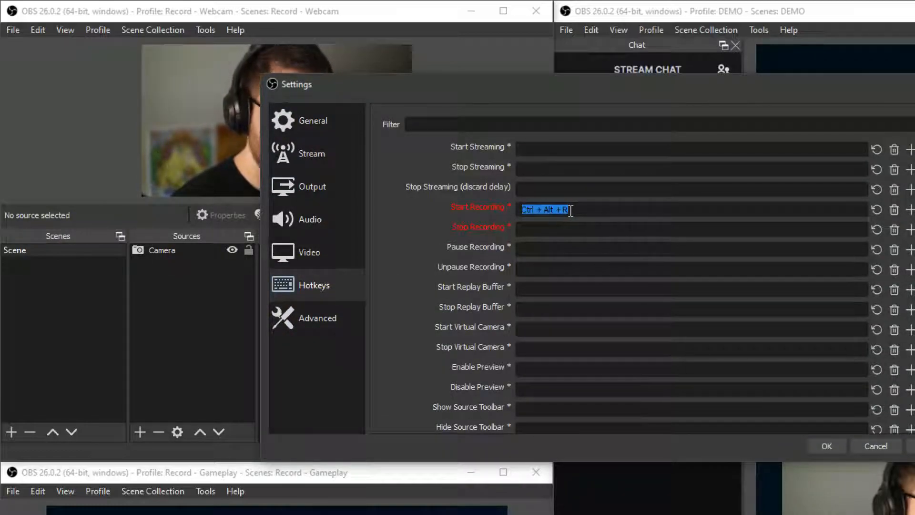
pyautogui.moveTo(520, 91); pyautogui.dragTo(361, 76)
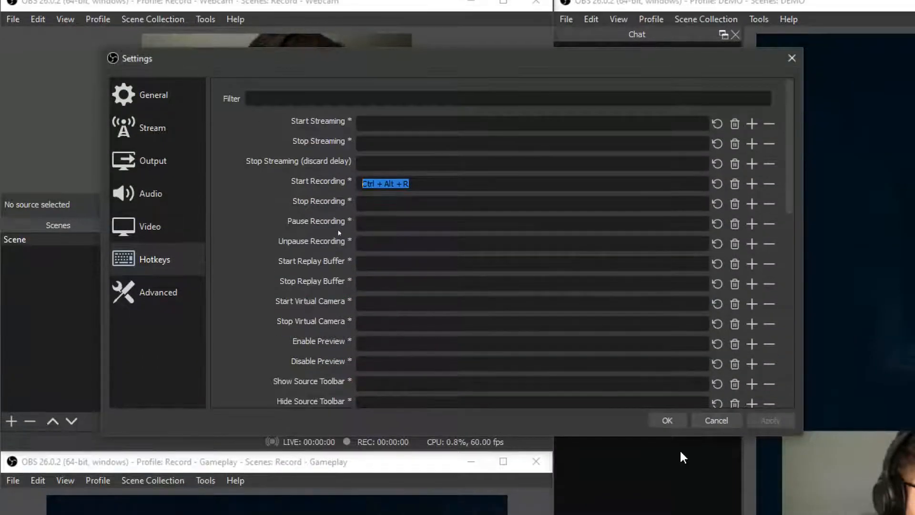
pyautogui.click(667, 432)
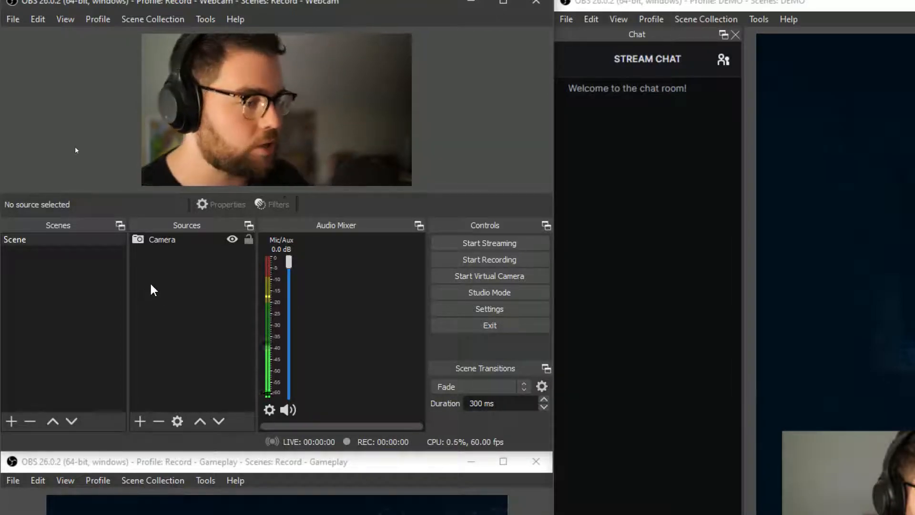
# Step: Check the webcam instance's scene, its scene collection choices and the source types available to add
pyautogui.click(56, 240)
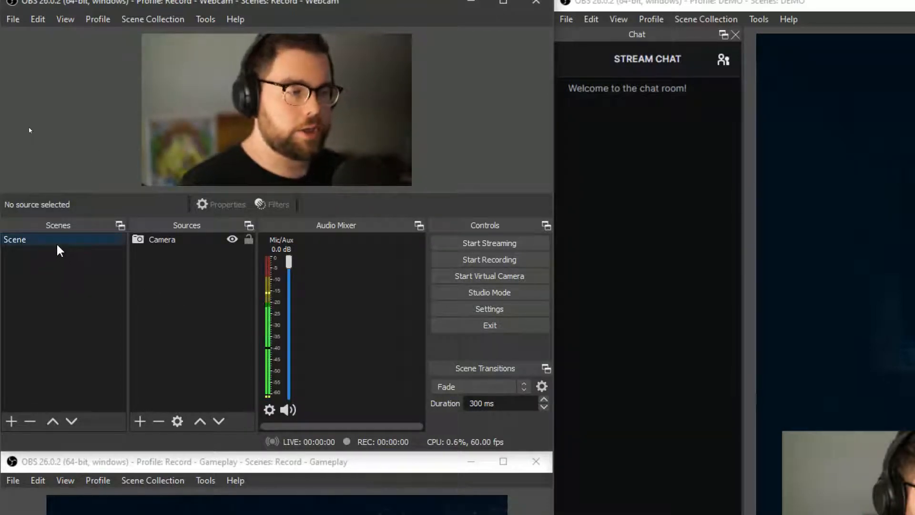
pyautogui.click(164, 20)
pyautogui.click(80, 298)
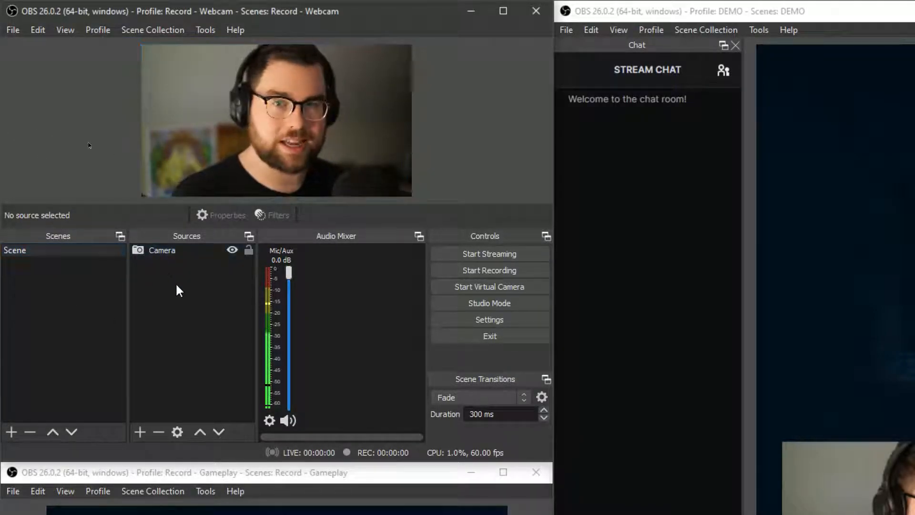
pyautogui.click(140, 431)
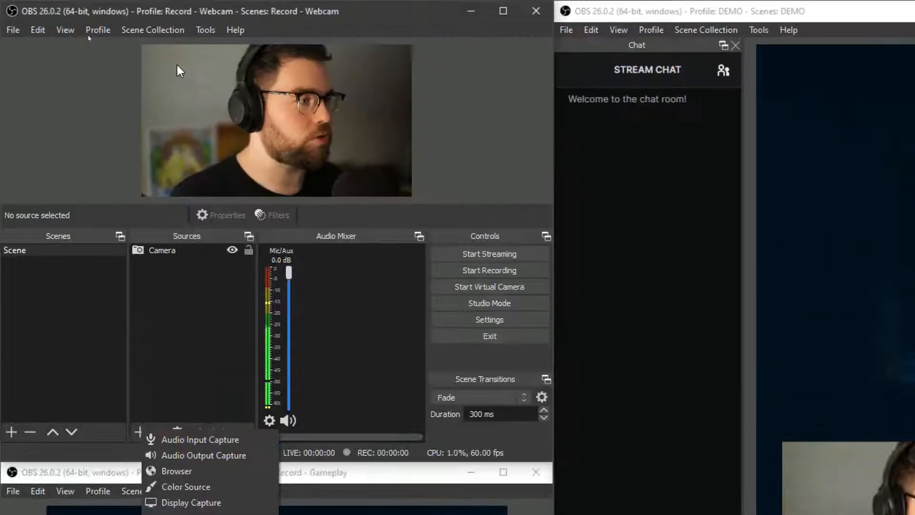
pyautogui.click(205, 112)
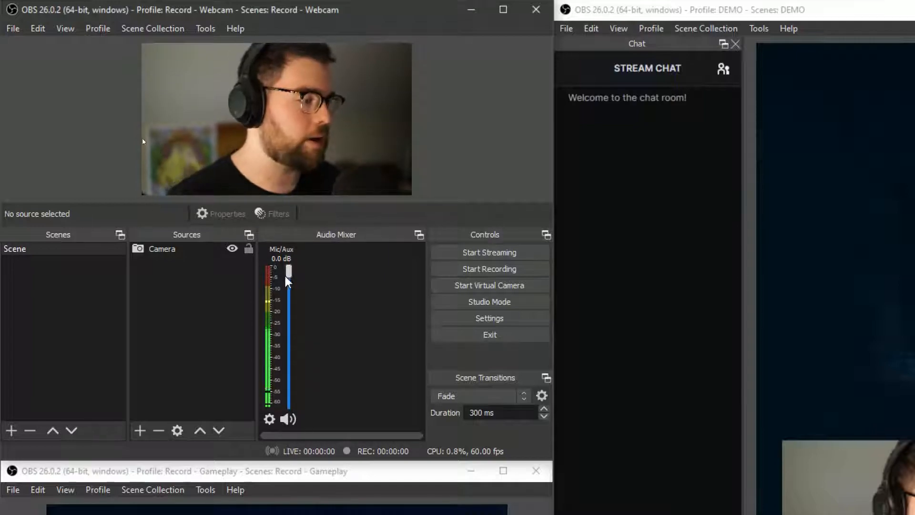
# Step: Check the Mono option for Mic/Aux in the webcam instance's Advanced Audio Properties, and close the dialog
pyautogui.click(269, 419)
pyautogui.click(327, 337)
pyautogui.click(270, 418)
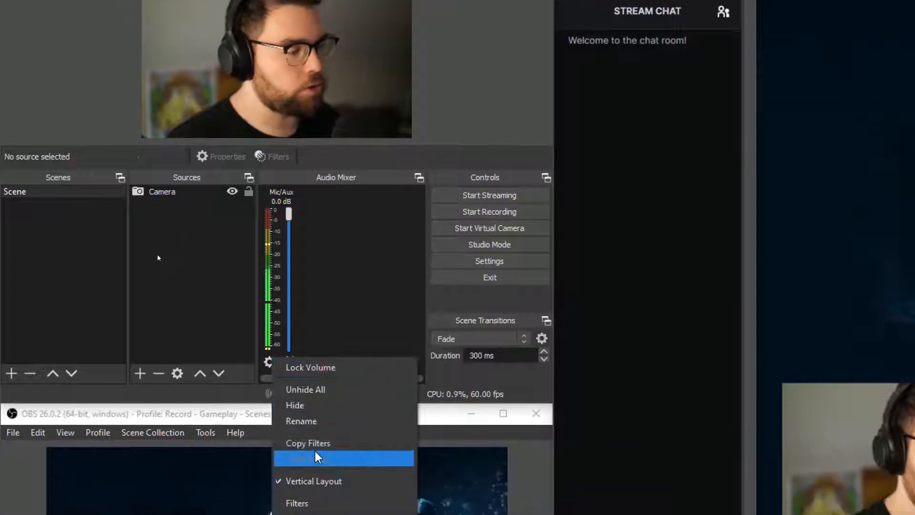
pyautogui.click(300, 439)
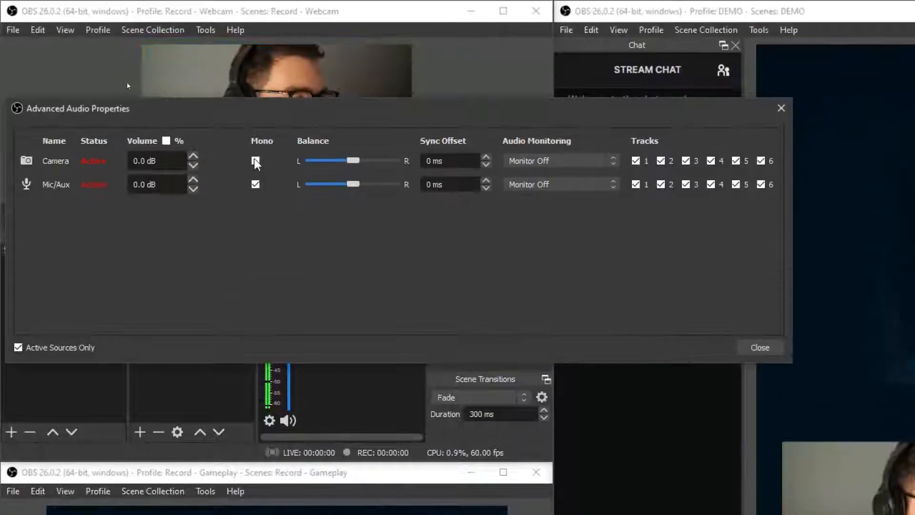
pyautogui.click(255, 99)
pyautogui.click(758, 347)
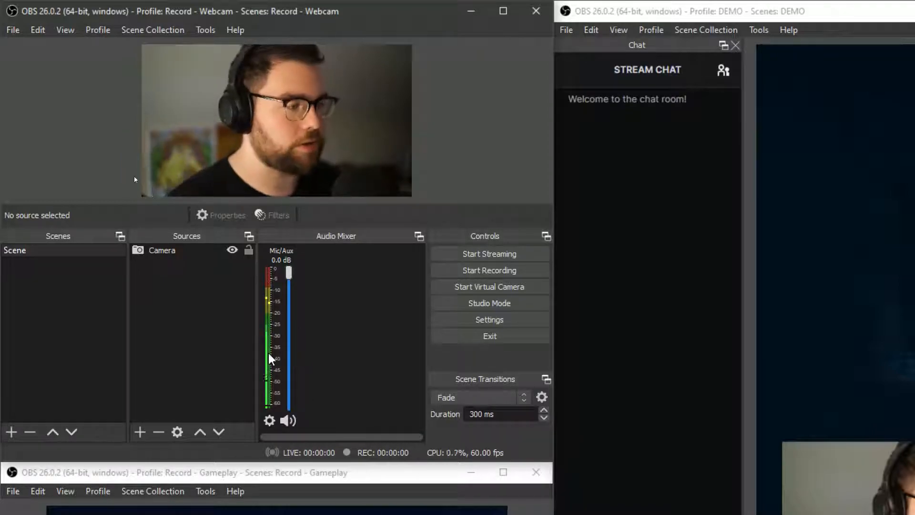
pyautogui.click(269, 420)
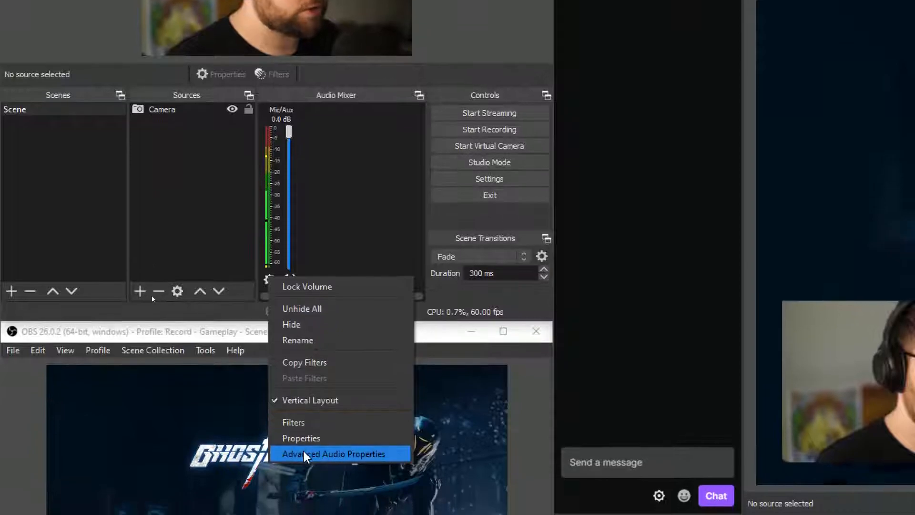
pyautogui.click(305, 471)
pyautogui.click(256, 149)
pyautogui.click(759, 313)
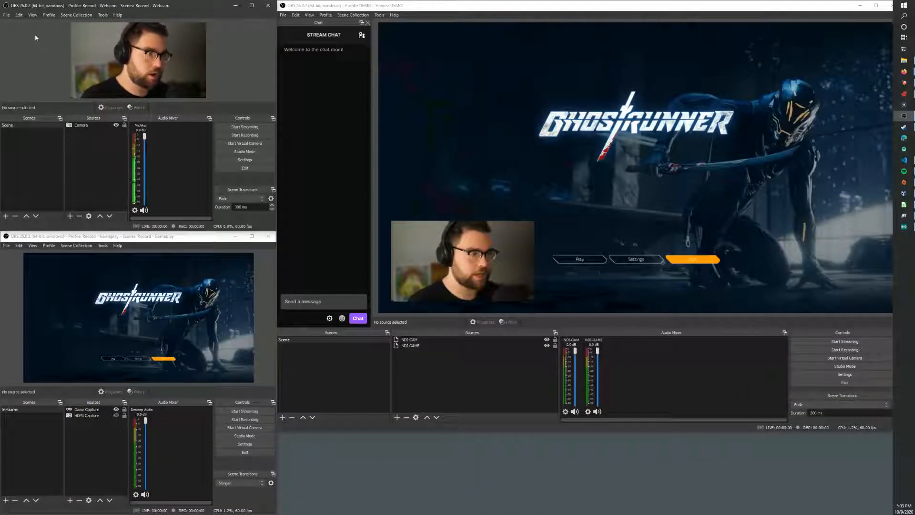
# Step: Switch to File Explorer, permanently delete the existing recording in Video-Scratch's Camera folder, and widen the window
pyautogui.click(903, 60)
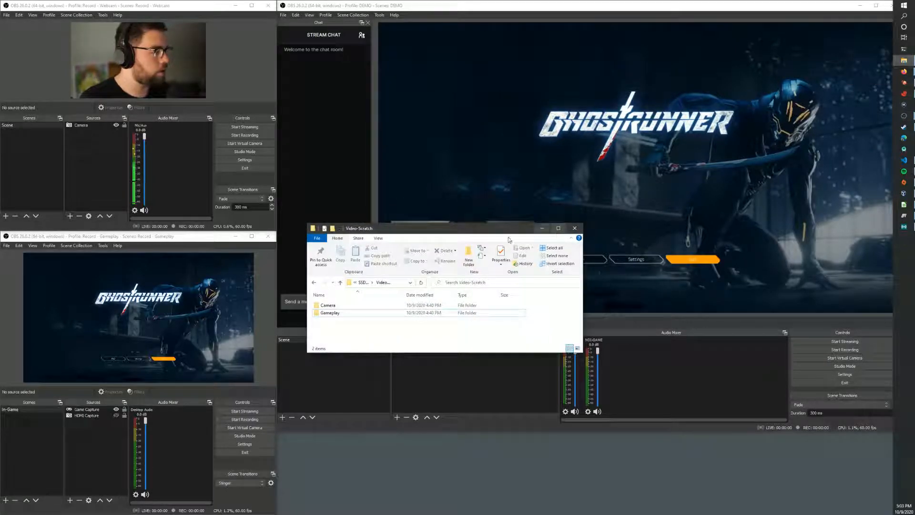
pyautogui.doubleClick(328, 305)
pyautogui.click(314, 322)
pyautogui.hotkey('shift', 'Delete')
pyautogui.press('Return')
pyautogui.moveTo(381, 224); pyautogui.dragTo(384, 111)
pyautogui.moveTo(486, 117); pyautogui.dragTo(486, 101)
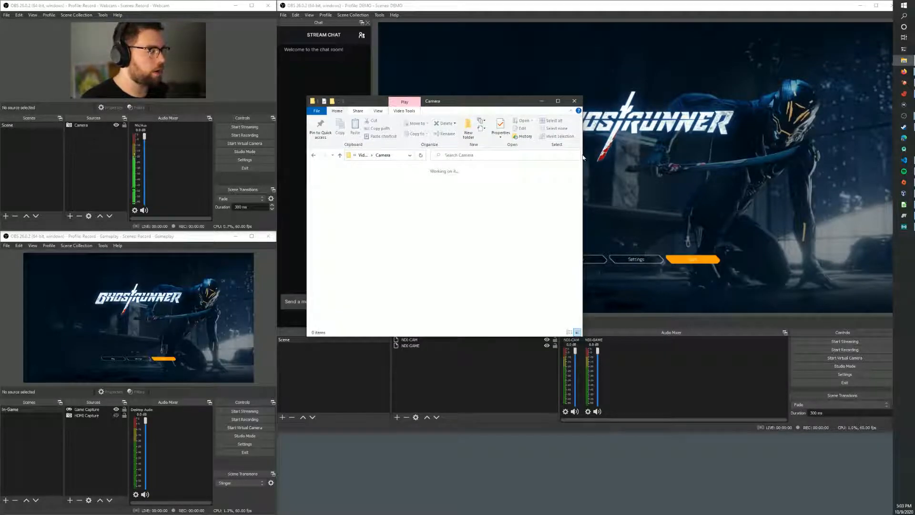
pyautogui.moveTo(582, 165); pyautogui.dragTo(689, 165)
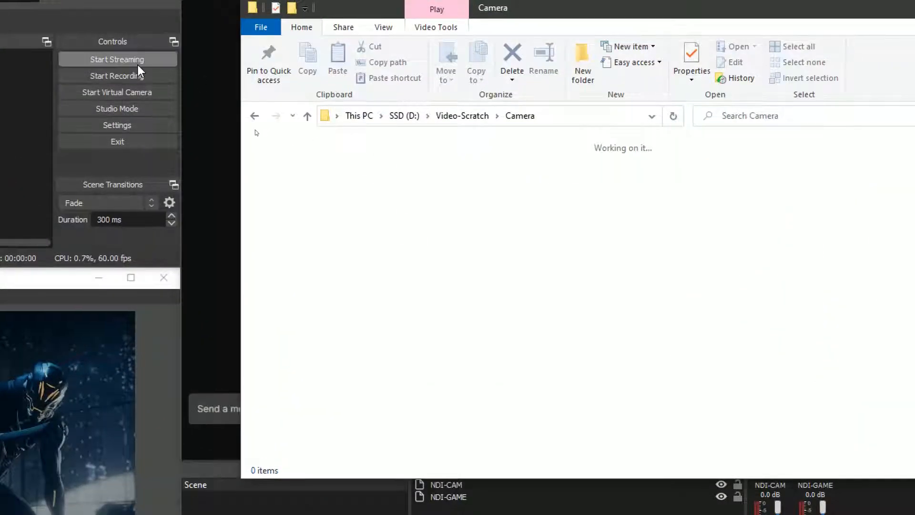
# Step: Record a short test clip in the webcam instance, and permanently delete it from the Camera folder
pyautogui.click(121, 78)
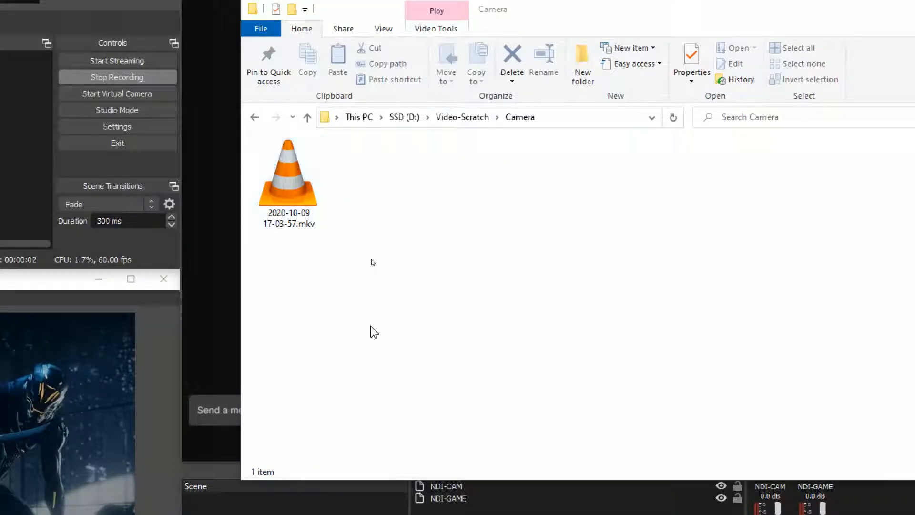
pyautogui.click(117, 77)
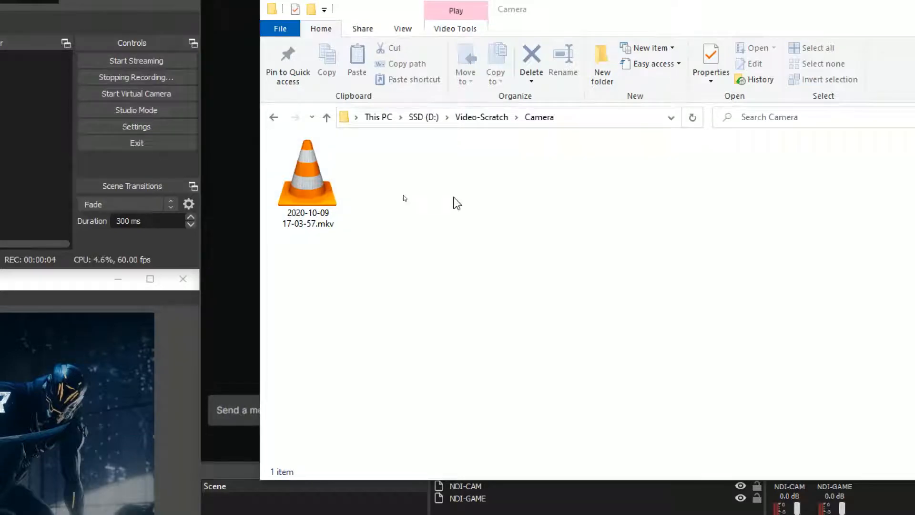
pyautogui.click(316, 187)
pyautogui.hotkey('shift', 'Delete')
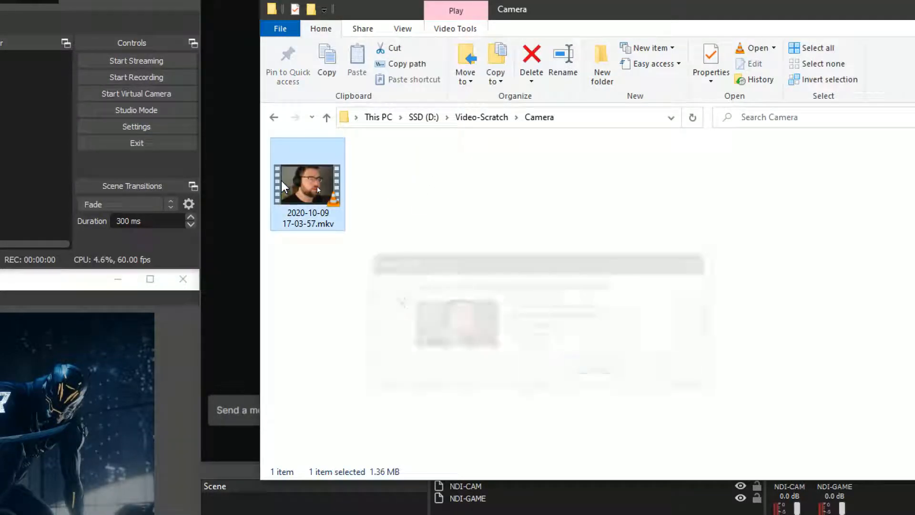
pyautogui.press('Return')
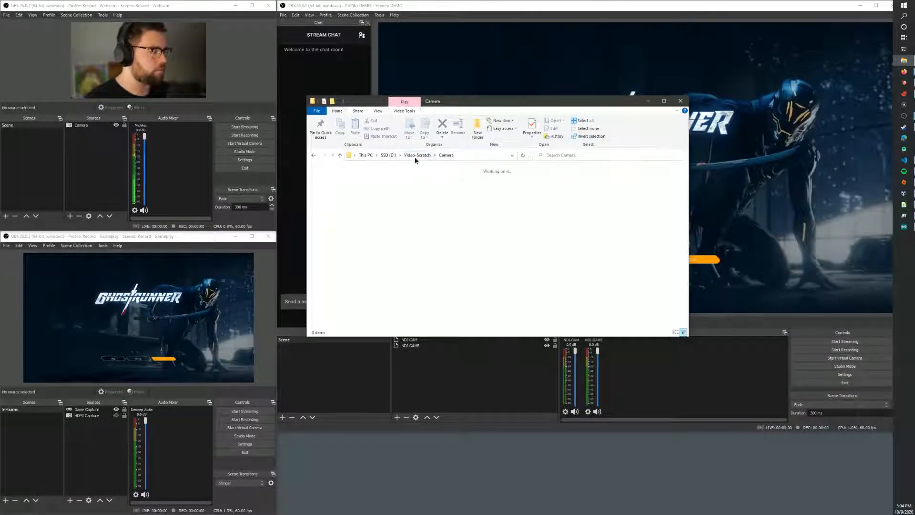
# Step: Permanently delete the existing recording in Video-Scratch's Gameplay folder
pyautogui.click(482, 117)
pyautogui.click(366, 184)
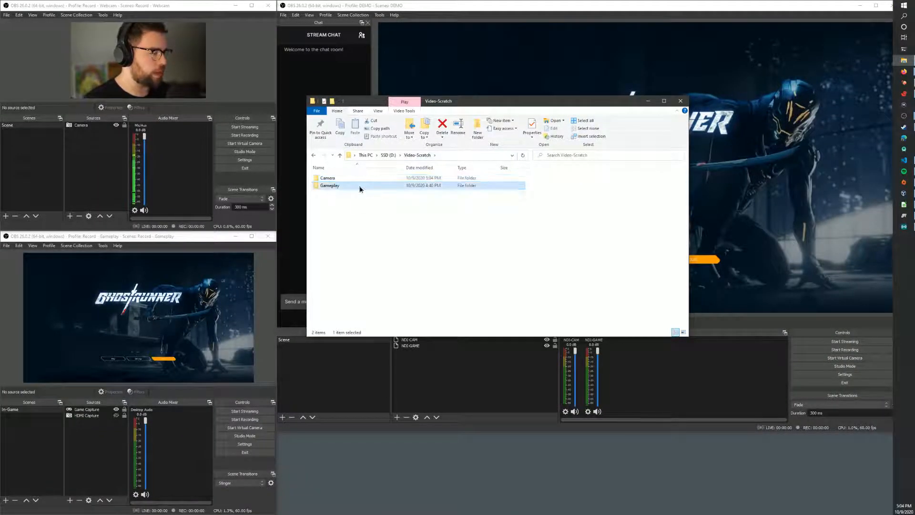
pyautogui.doubleClick(361, 187)
pyautogui.moveTo(374, 231); pyautogui.dragTo(321, 185)
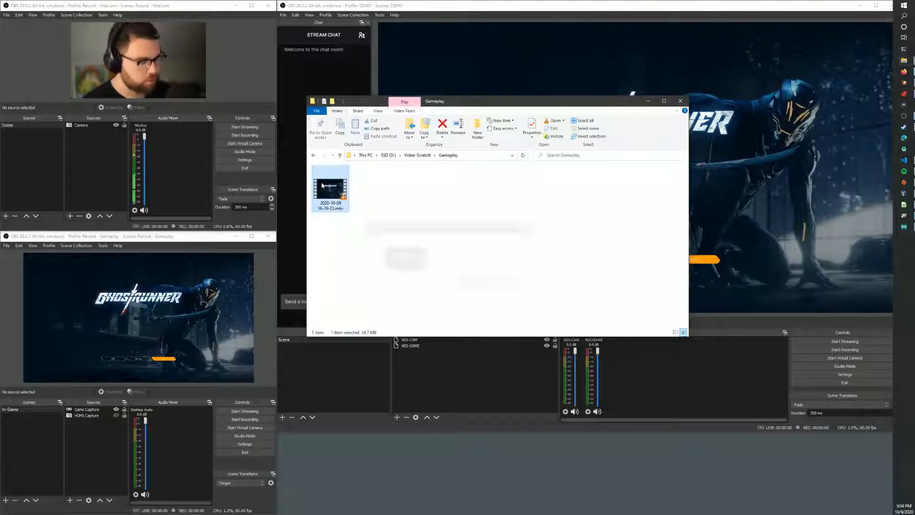
pyautogui.hotkey('shift', 'Delete')
pyautogui.press('Return')
# Step: Check the gameplay instance's profile, scene collection and In-Game scene
pyautogui.click(109, 237)
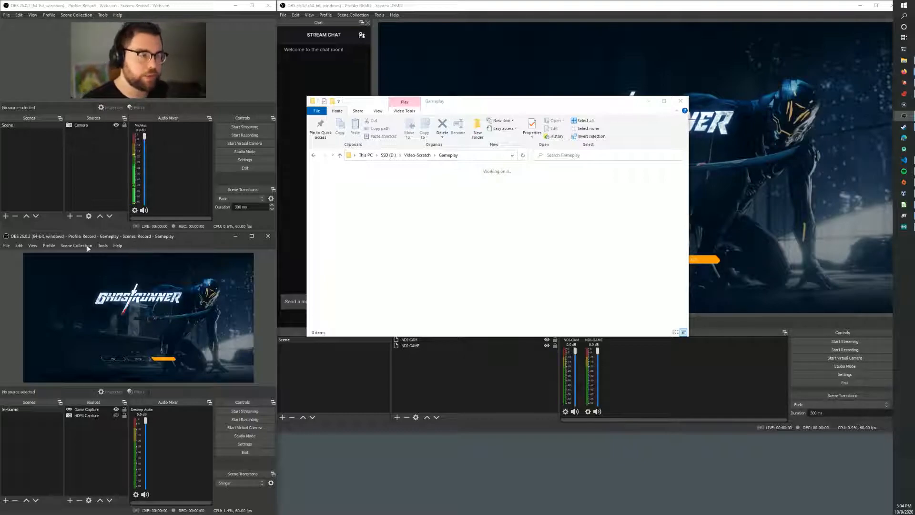
pyautogui.click(46, 246)
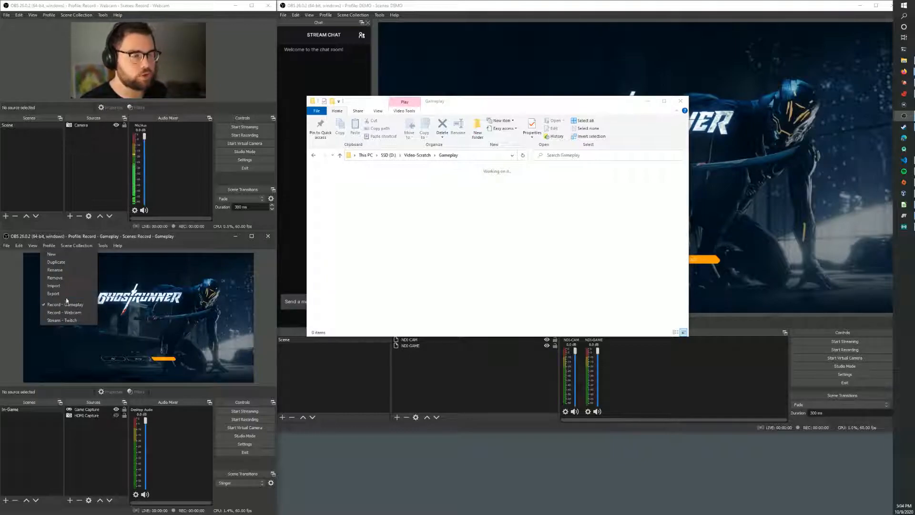
pyautogui.moveTo(76, 246)
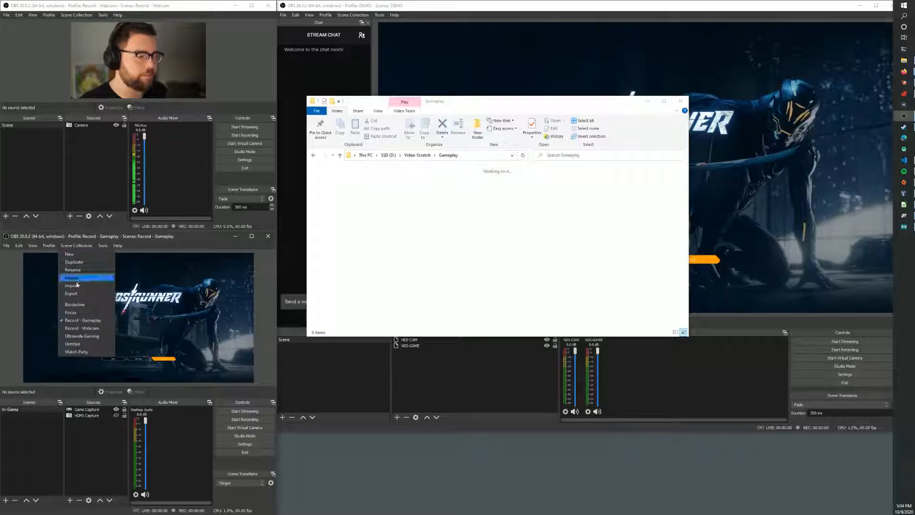
pyautogui.click(50, 412)
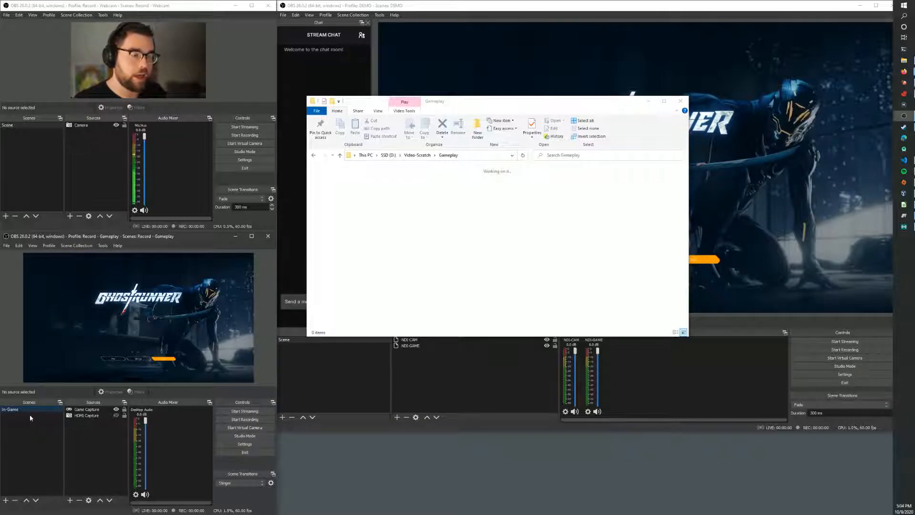
# Step: Check the gameplay instance's Game Capture source with its capture mode options, and its HDMI Capture source
pyautogui.moveTo(98, 422); pyautogui.dragTo(104, 411)
pyautogui.click(97, 425)
pyautogui.click(99, 411)
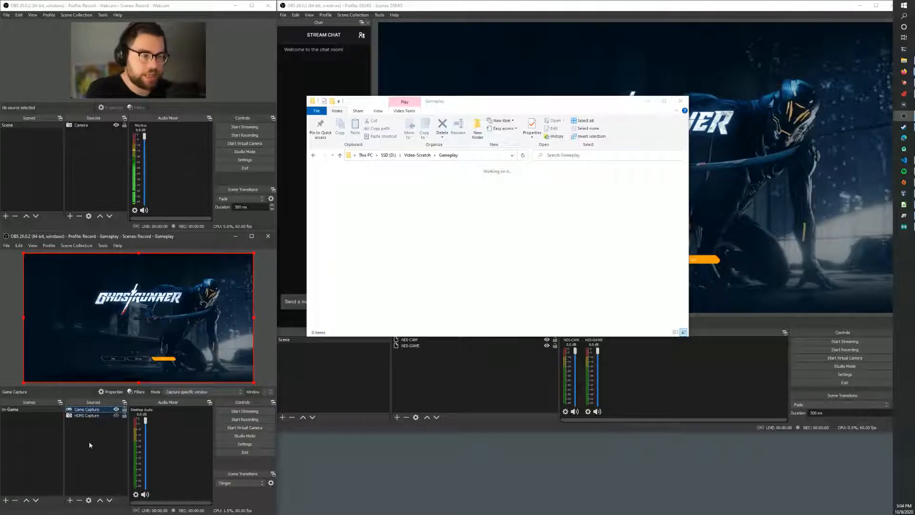
pyautogui.click(235, 392)
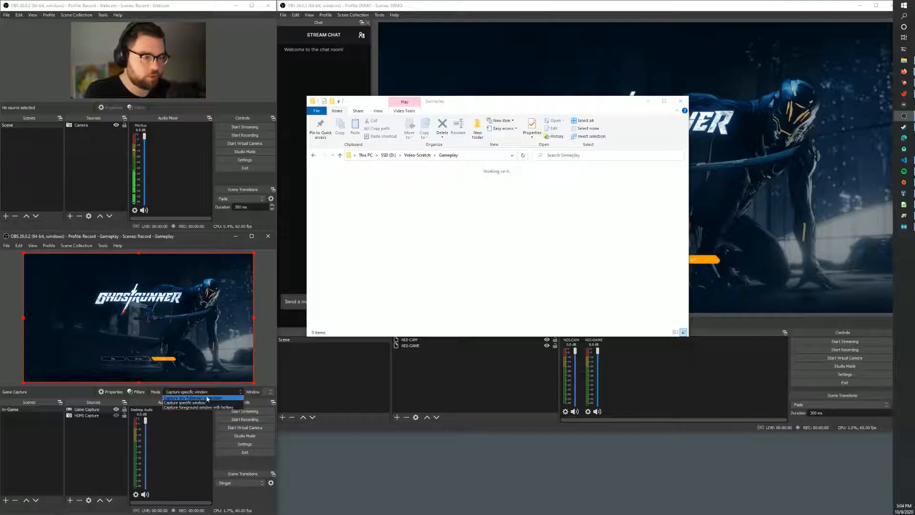
pyautogui.click(86, 441)
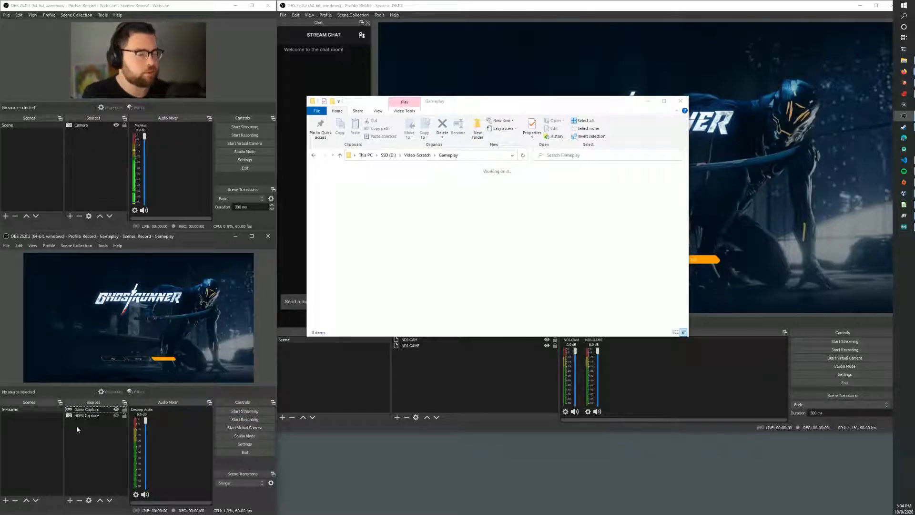
pyautogui.click(85, 415)
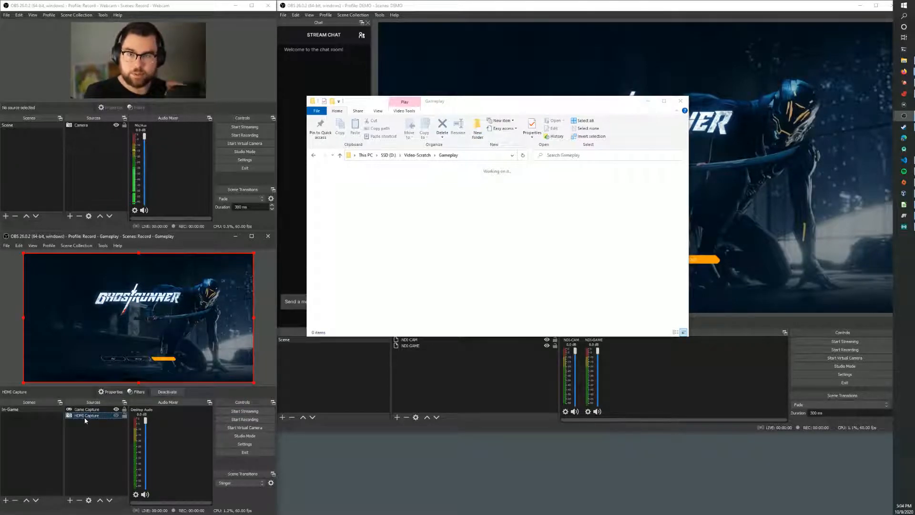
pyautogui.click(94, 446)
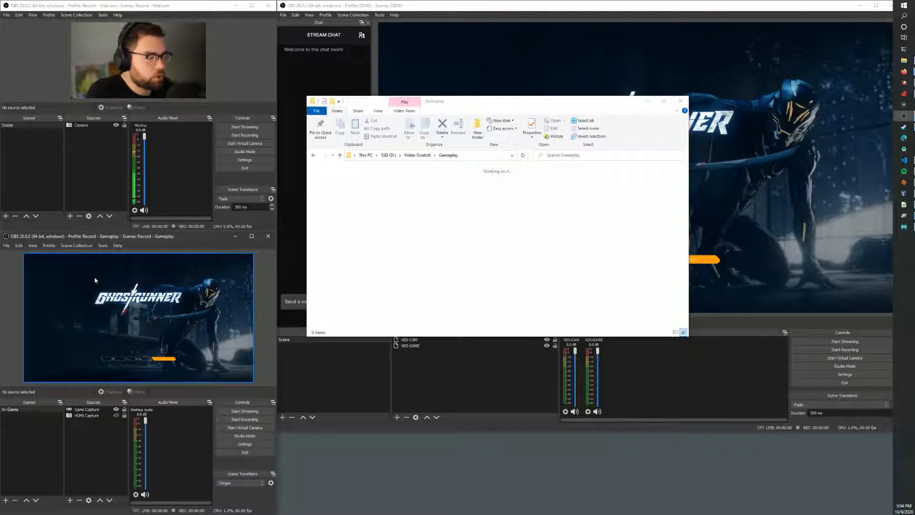
# Step: Check the recording path, format and streaming encoder options in the gameplay instance's output settings
pyautogui.click(242, 444)
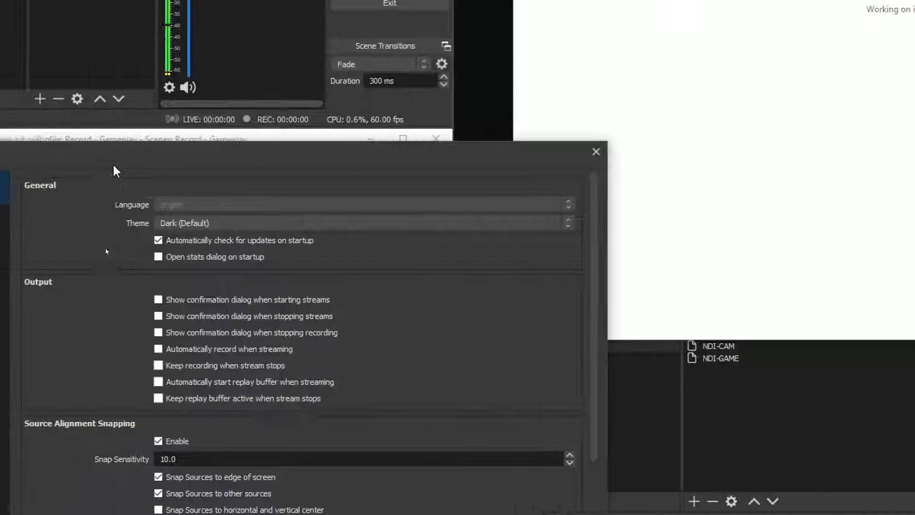
pyautogui.click(69, 225)
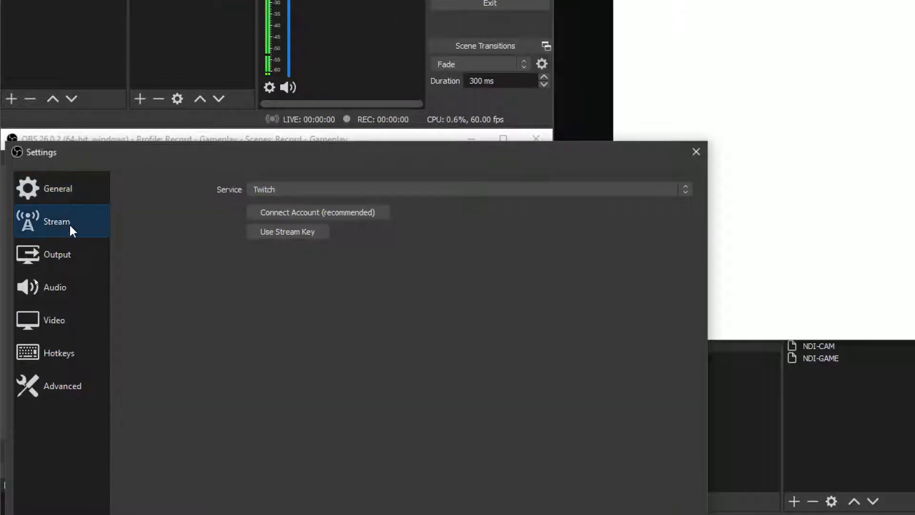
pyautogui.click(66, 250)
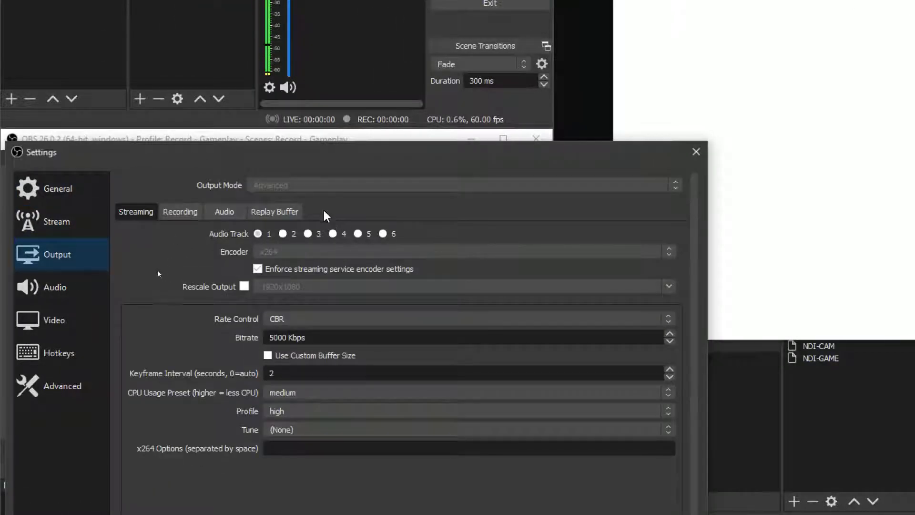
pyautogui.click(181, 211)
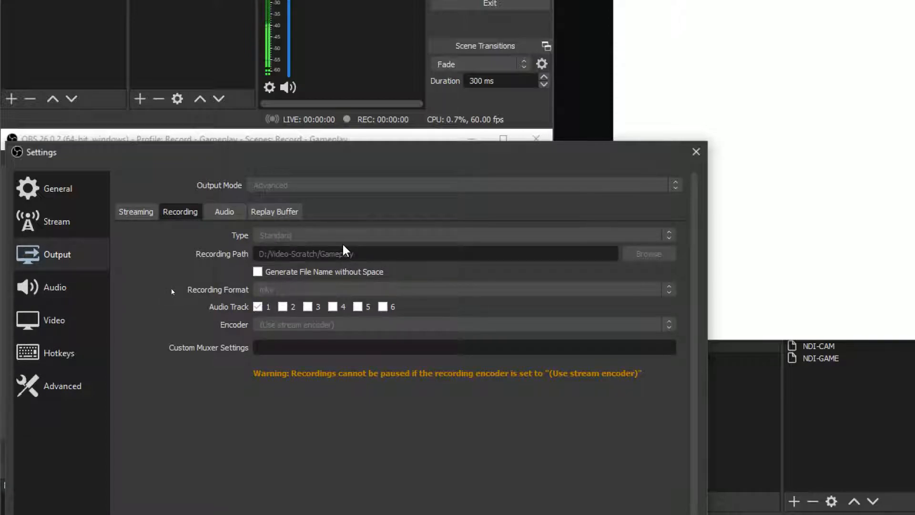
pyautogui.click(136, 213)
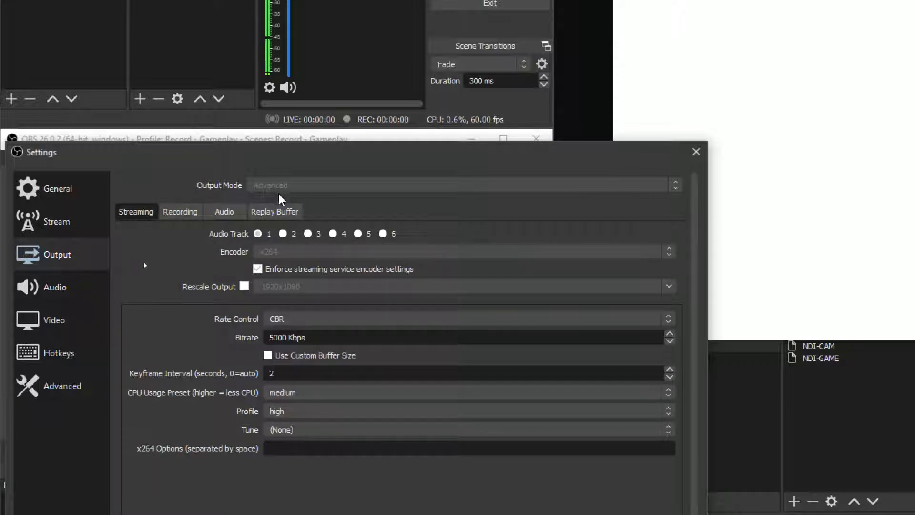
# Step: Check the gameplay instance's global audio devices, including the Desktop Audio options, and its video resolution and frame rate settings
pyautogui.click(73, 286)
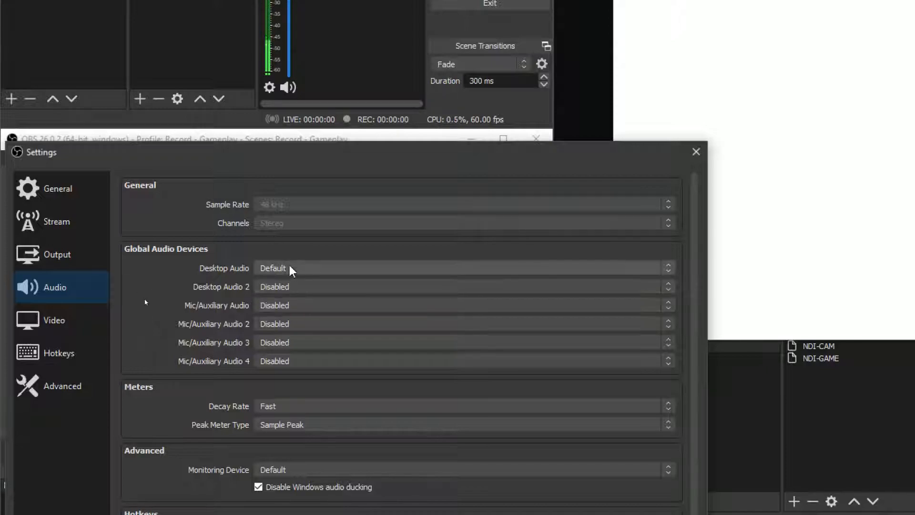
pyautogui.click(305, 268)
pyautogui.click(277, 288)
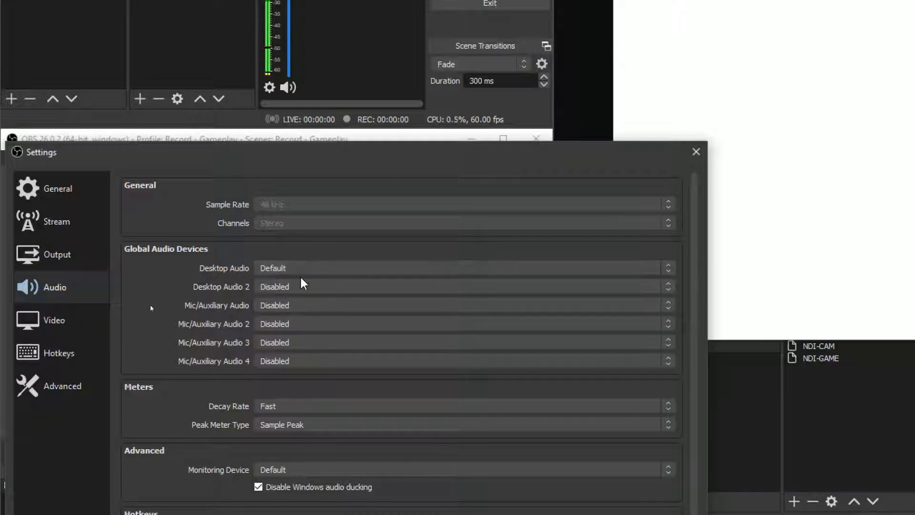
pyautogui.click(298, 267)
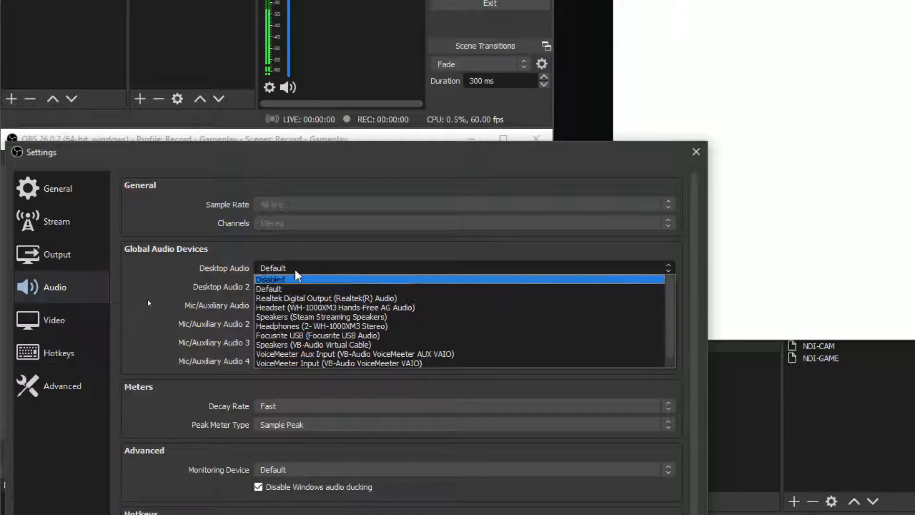
pyautogui.click(298, 268)
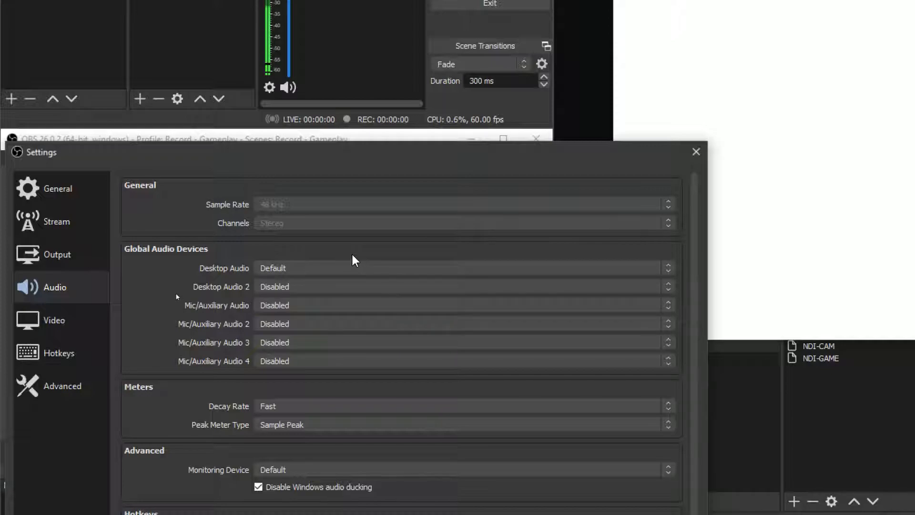
pyautogui.click(55, 320)
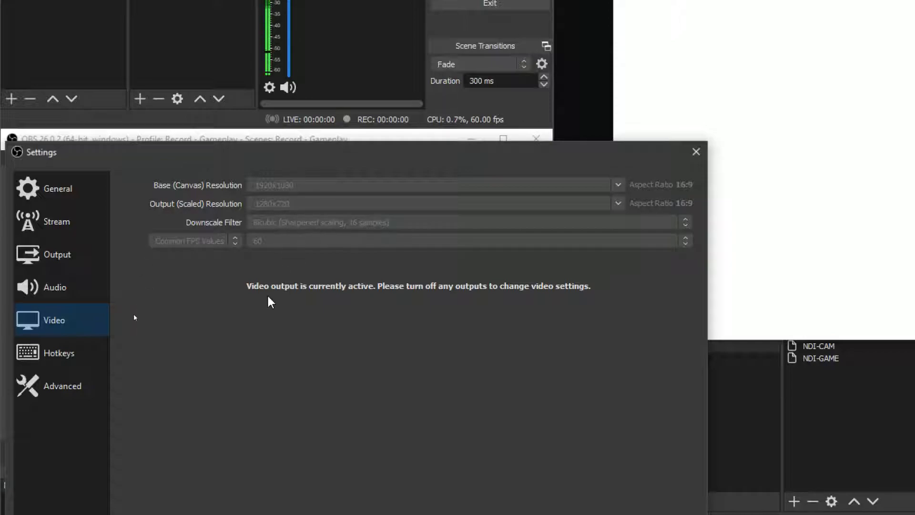
# Step: Try Ctrl + Alt + R as the gameplay instance's Start Recording hotkey, and close the settings without saving the changes
pyautogui.click(91, 357)
pyautogui.click(356, 277)
pyautogui.moveTo(357, 277); pyautogui.dragTo(238, 276)
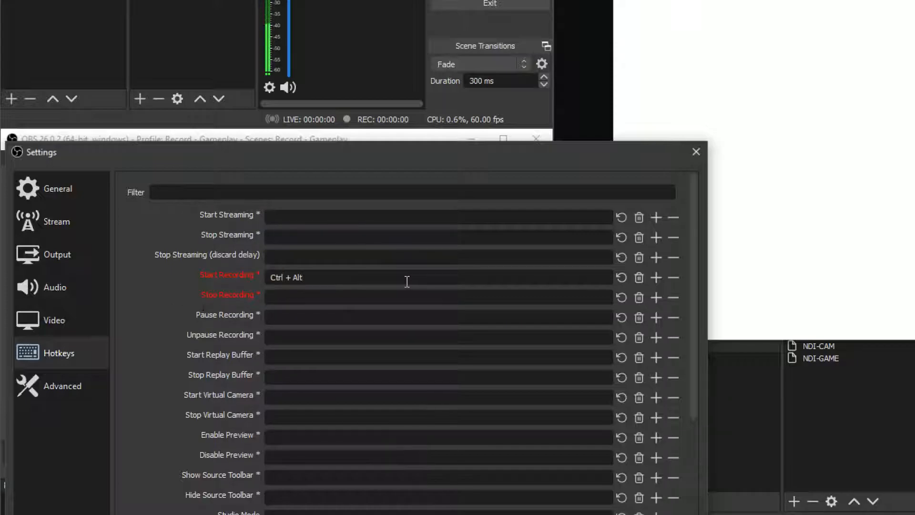
pyautogui.moveTo(541, 155); pyautogui.dragTo(564, 63)
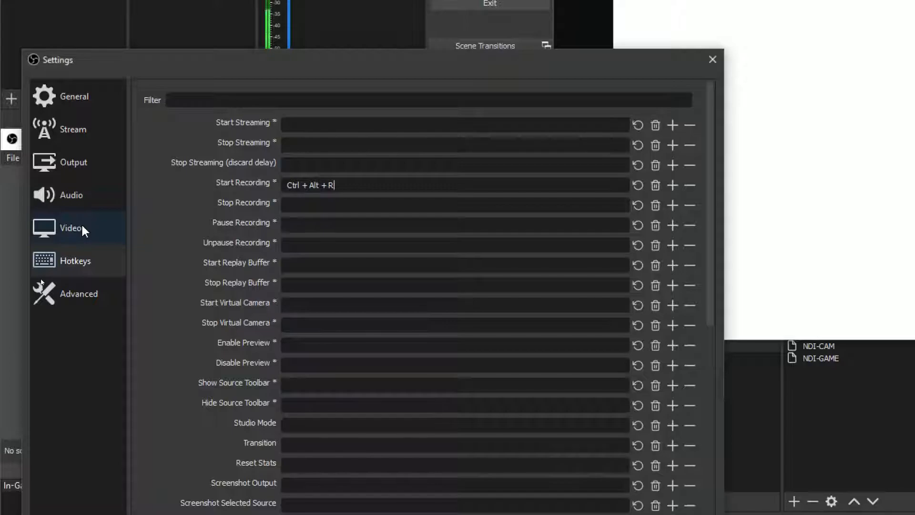
pyautogui.moveTo(247, 63); pyautogui.dragTo(245, 70)
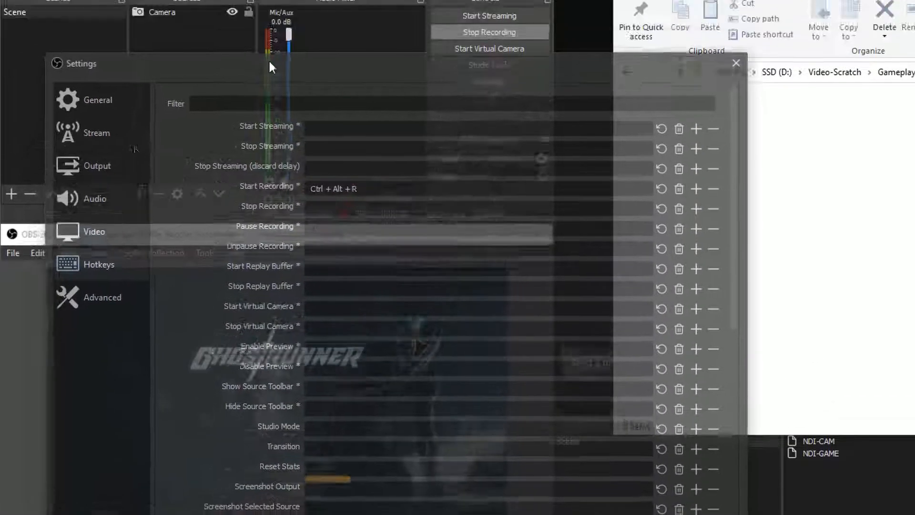
pyautogui.moveTo(268, 59); pyautogui.dragTo(303, 69)
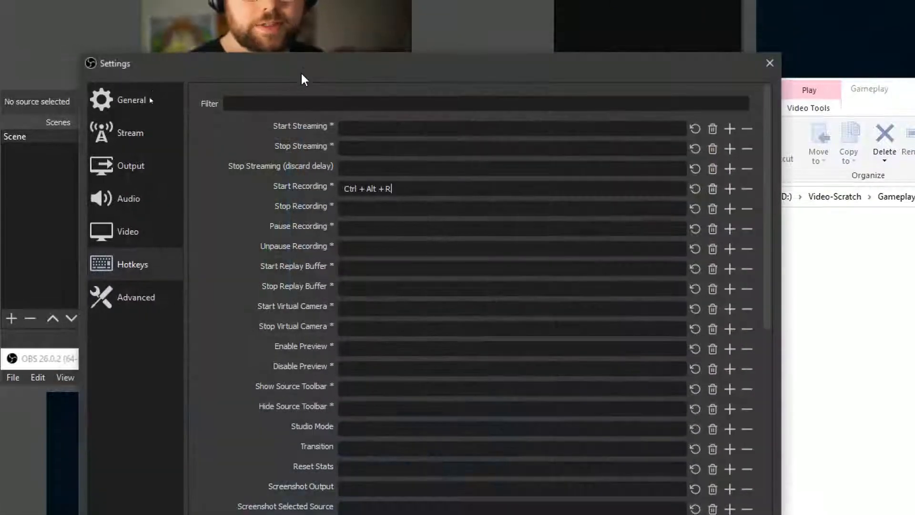
pyautogui.click(770, 63)
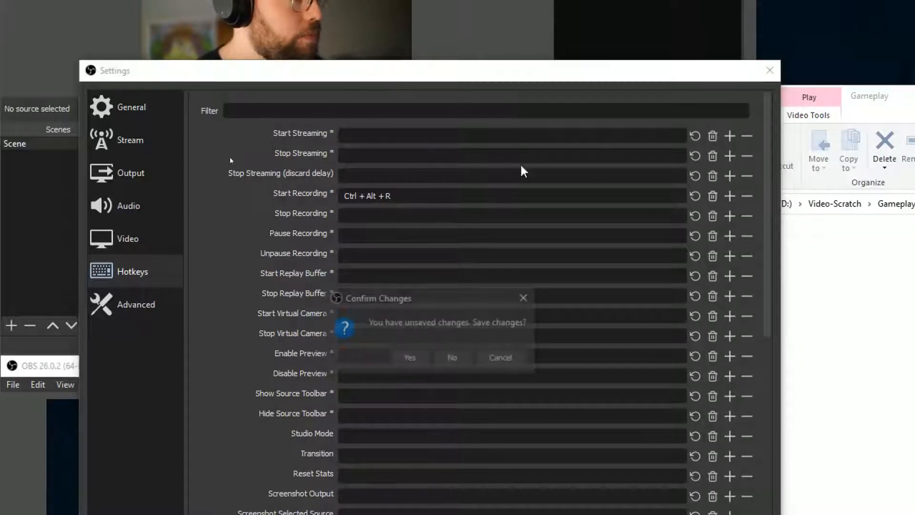
pyautogui.click(450, 358)
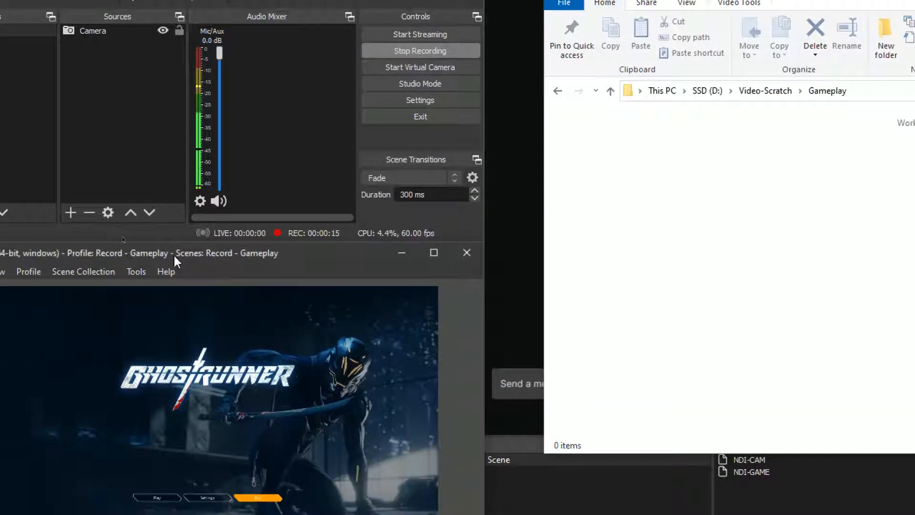
# Step: Record a short test clip in the gameplay instance while watching Video-Scratch's Gameplay folder, and stop the recording
pyautogui.moveTo(173, 255); pyautogui.dragTo(261, 46)
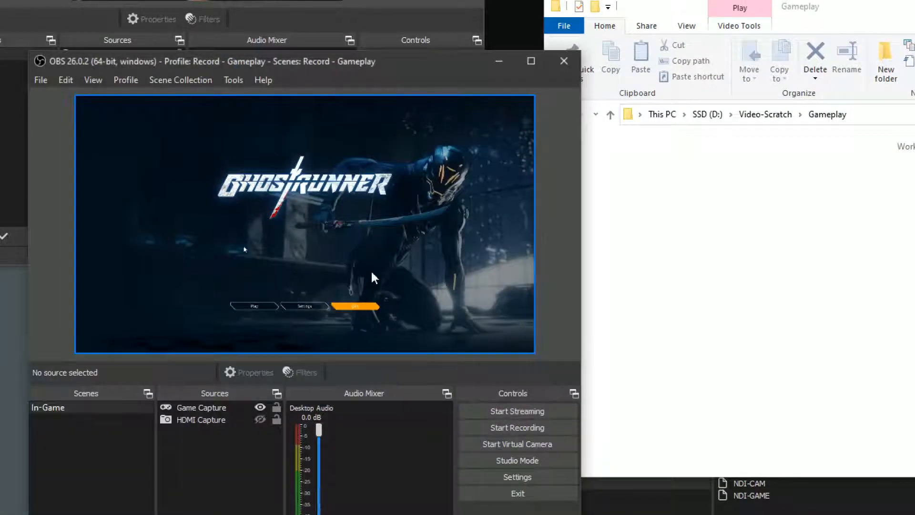
pyautogui.click(539, 425)
pyautogui.click(733, 197)
pyautogui.moveTo(692, 219); pyautogui.dragTo(617, 169)
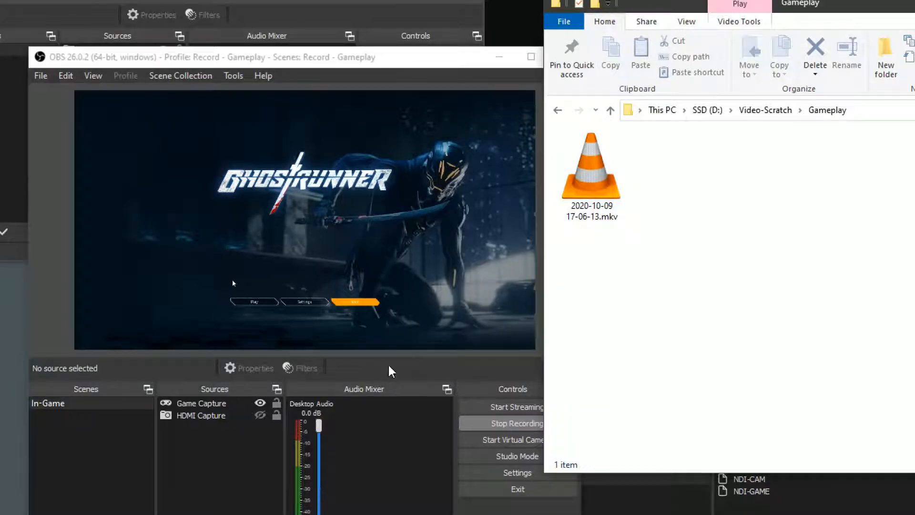
pyautogui.click(482, 423)
pyautogui.click(645, 214)
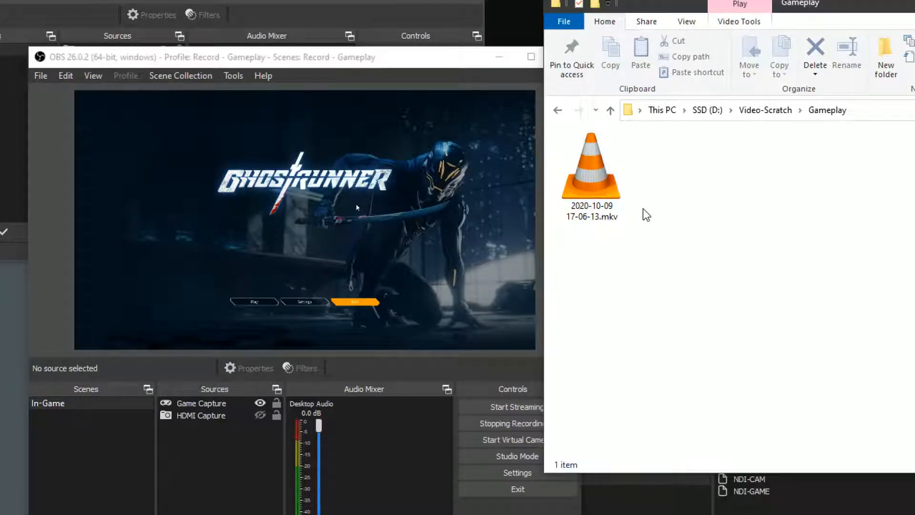
# Step: Permanently delete the test recording from Video-Scratch's Gameplay folder
pyautogui.click(599, 177)
pyautogui.hotkey('shift', 'Delete')
pyautogui.press('Return')
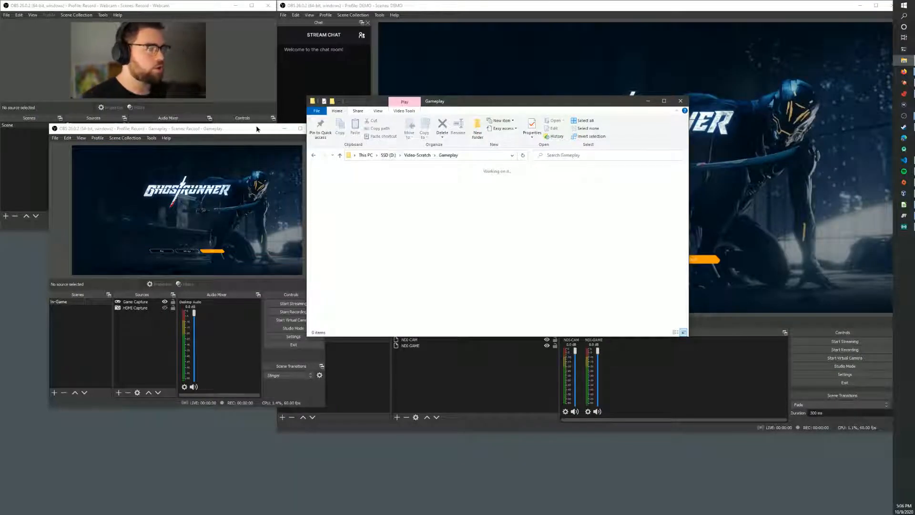
# Step: Arrange the gameplay instance beneath the webcam instance and move the Gameplay folder window over the DEMO instance
pyautogui.moveTo(256, 129); pyautogui.dragTo(208, 236)
pyautogui.moveTo(462, 101); pyautogui.dragTo(213, 200)
pyautogui.click(476, 370)
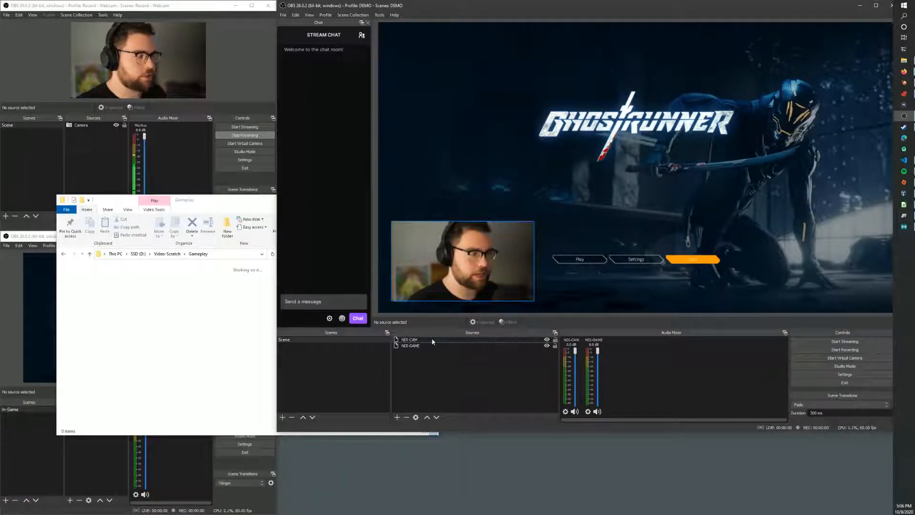
pyautogui.moveTo(186, 203); pyautogui.dragTo(505, 206)
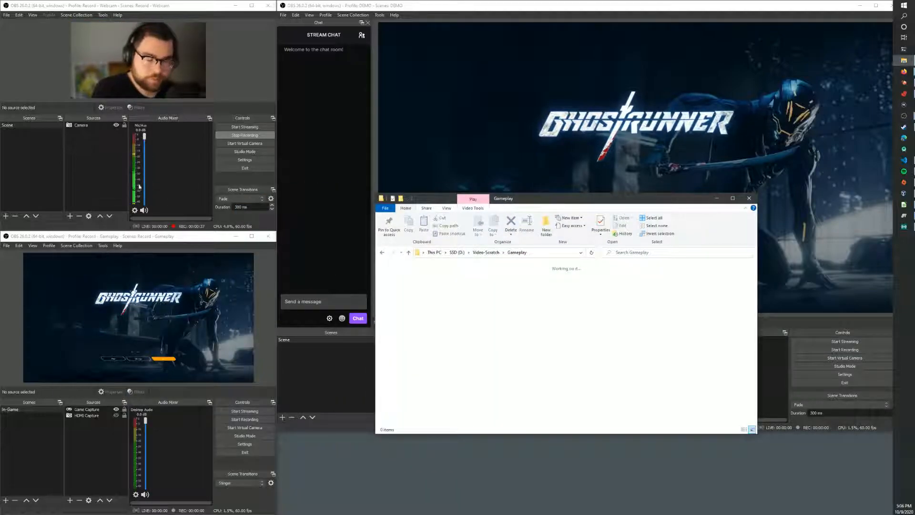
# Step: Try OBS as the main output name in the webcam instance's NDI output settings
pyautogui.click(103, 15)
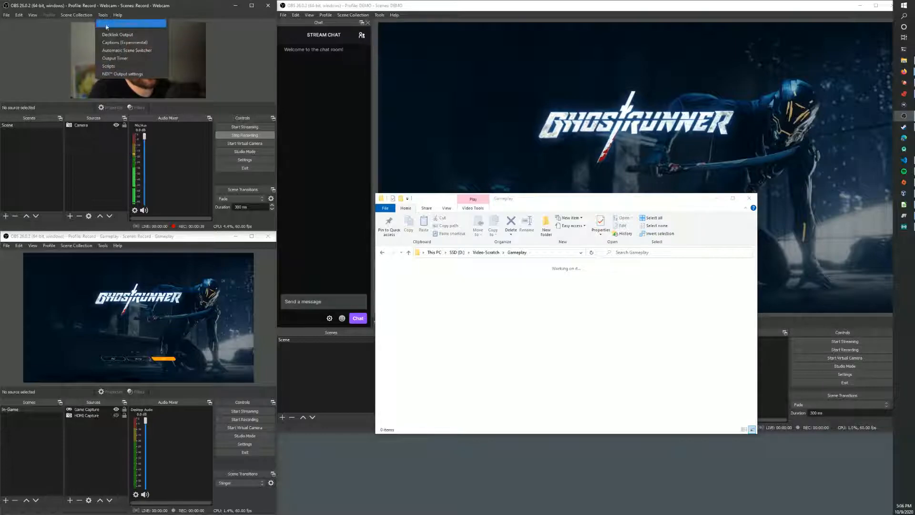
pyautogui.click(130, 74)
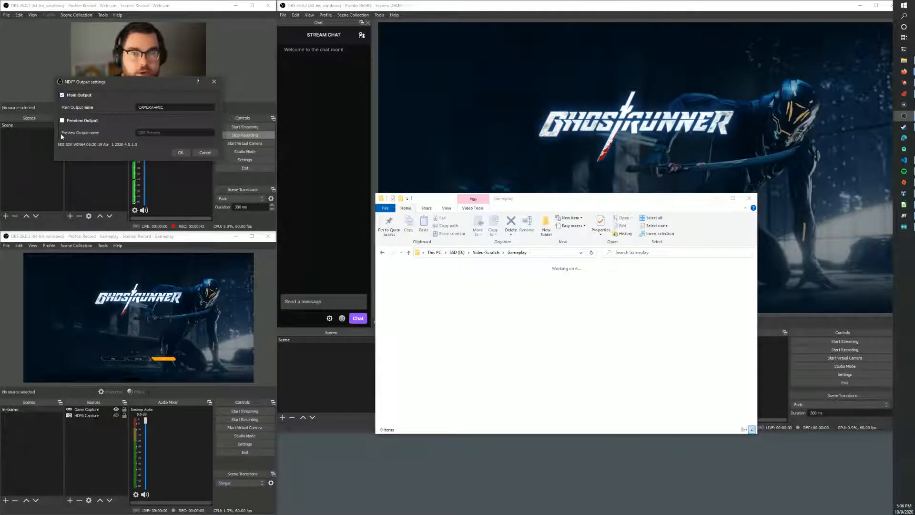
pyautogui.press('Tab')
pyautogui.write('OBS')
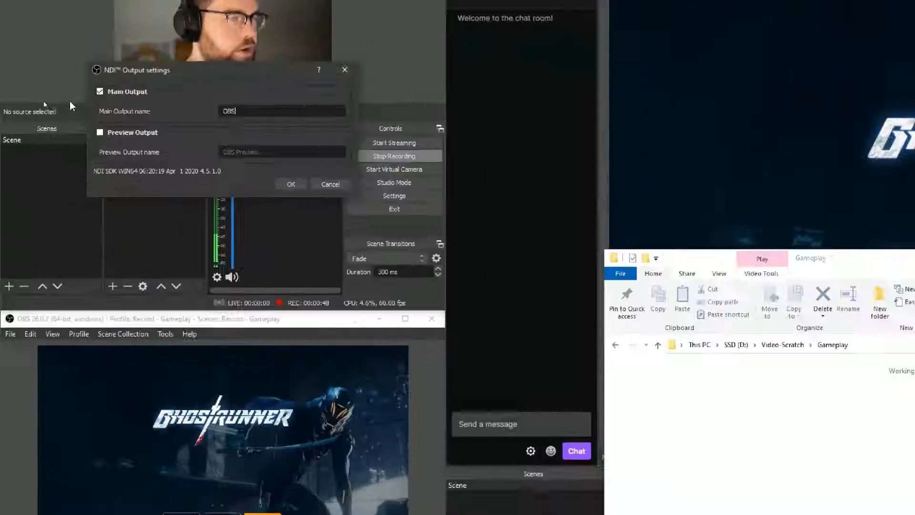
pyautogui.press('Return')
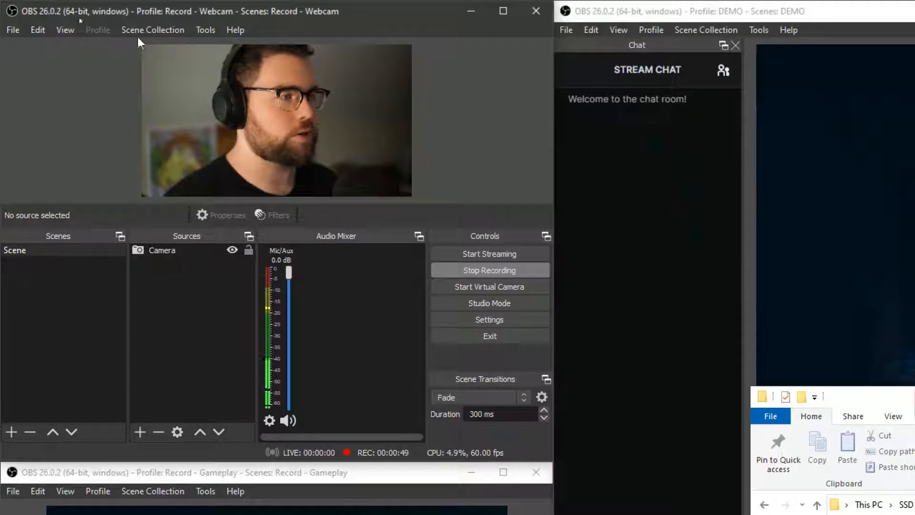
# Step: Rename the webcam instance's main NDI output, replacing the trial name OBS with CAMERA
pyautogui.click(205, 30)
pyautogui.click(238, 149)
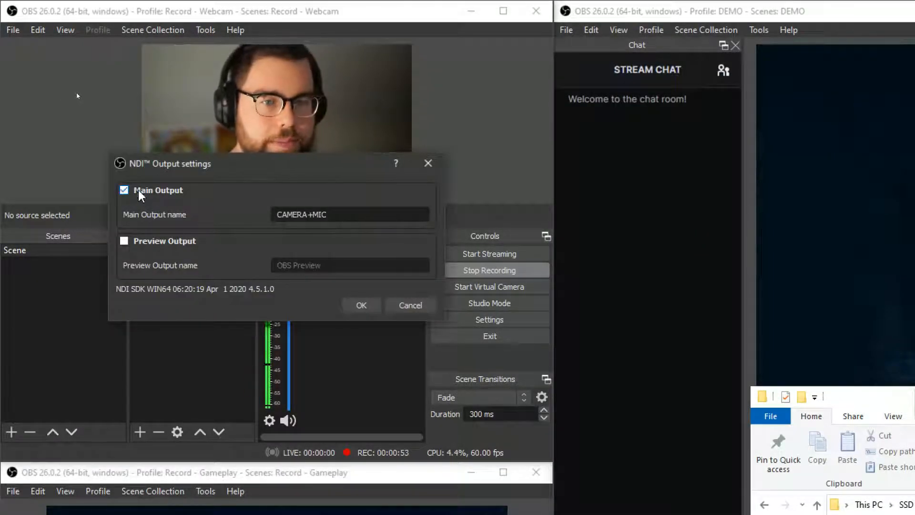
pyautogui.press('Tab')
pyautogui.write('OBS')
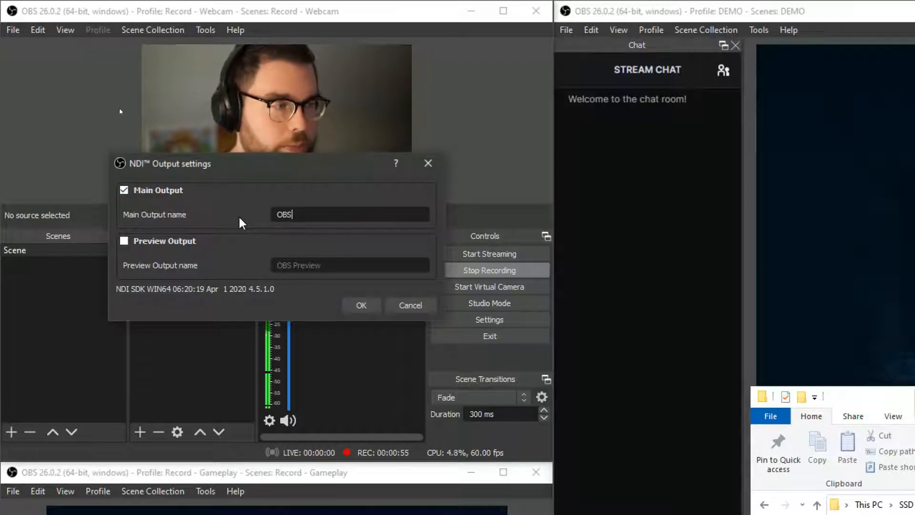
pyautogui.press('BackSpace')
pyautogui.press('BackSpace')
pyautogui.write('CAMERA')
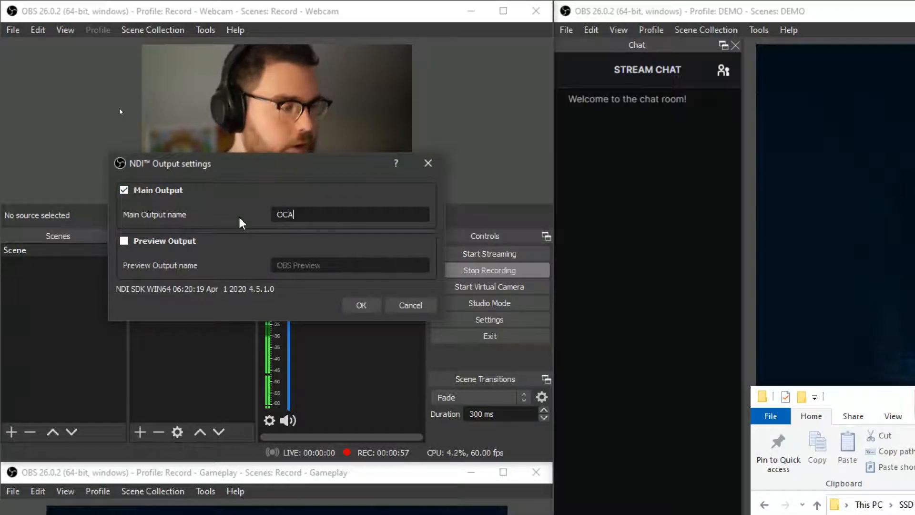
pyautogui.press('Return')
# Step: Toggle the Main Output in the webcam instance's NDI output settings and apply the settings
pyautogui.click(209, 29)
pyautogui.click(233, 143)
pyautogui.click(159, 188)
pyautogui.click(361, 305)
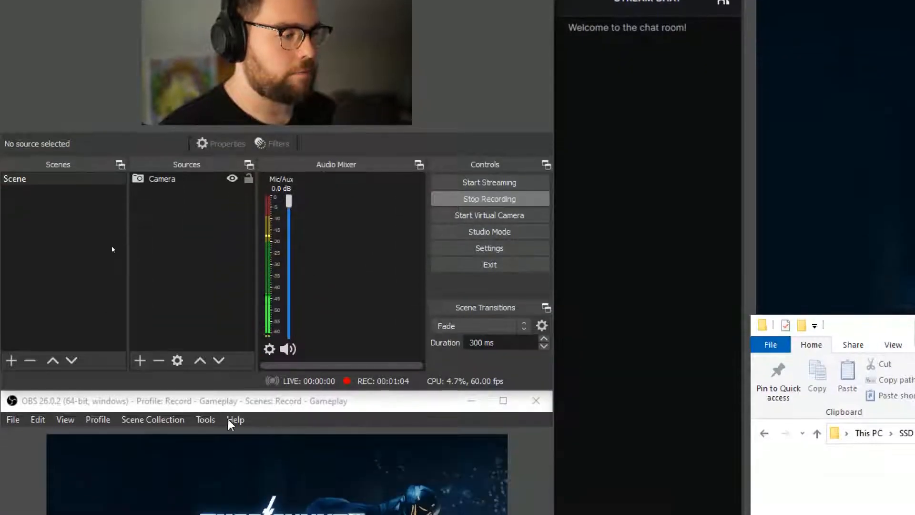
# Step: Check the gameplay instance's NDI main output and its output name
pyautogui.click(207, 491)
pyautogui.click(227, 445)
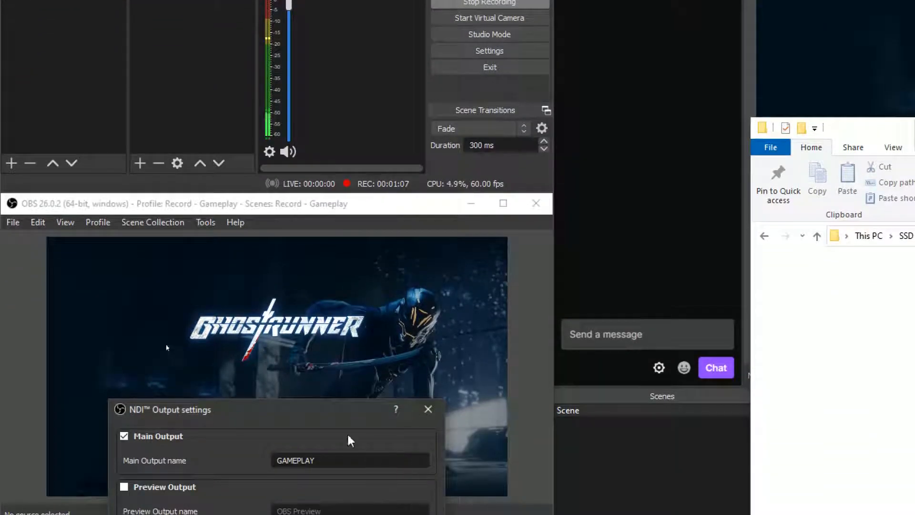
pyautogui.moveTo(328, 409); pyautogui.dragTo(339, 193)
pyautogui.moveTo(337, 247); pyautogui.dragTo(258, 252)
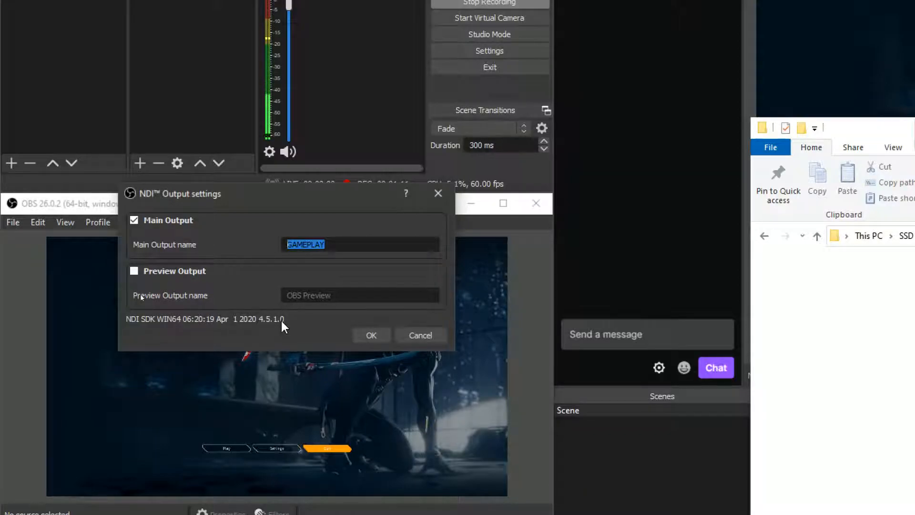
pyautogui.press('Return')
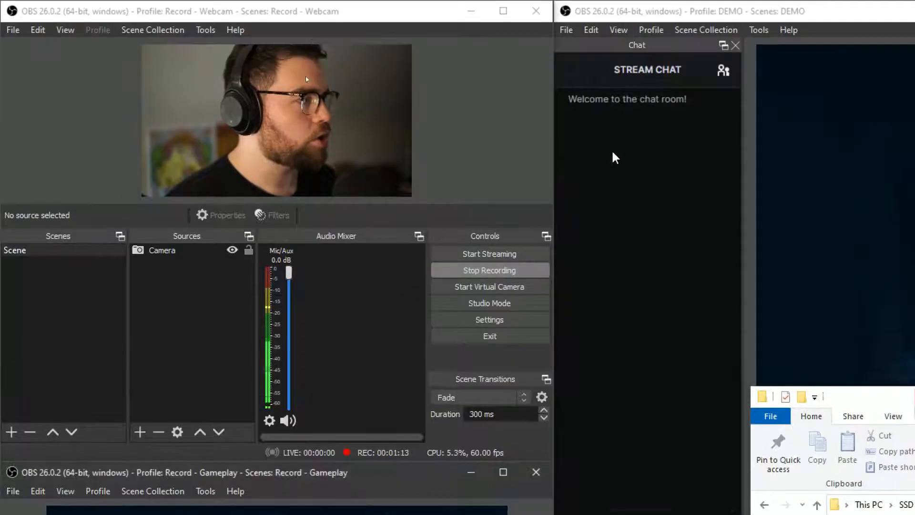
# Step: Delete the NDI-CAM and NDI-GAME sources from the DEMO instance's scene
pyautogui.click(689, 14)
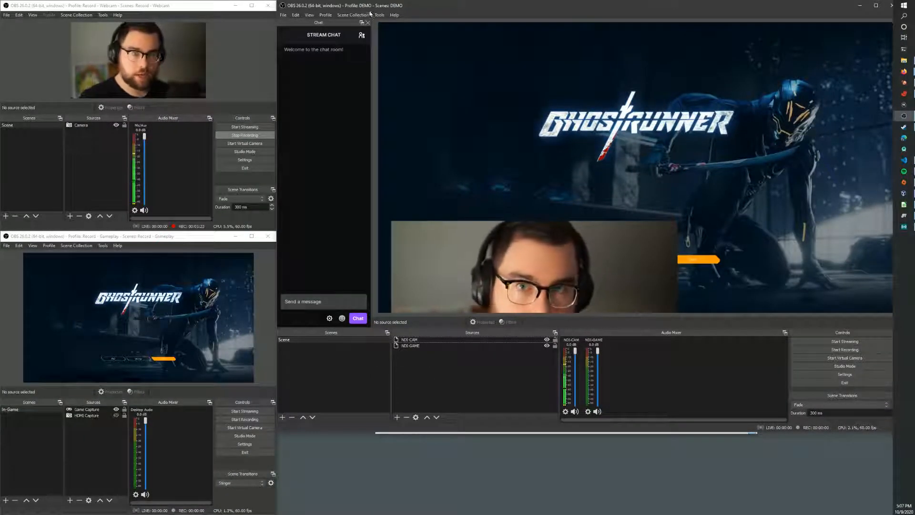
pyautogui.moveTo(415, 358); pyautogui.dragTo(416, 335)
pyautogui.press('Delete')
pyautogui.press('Return')
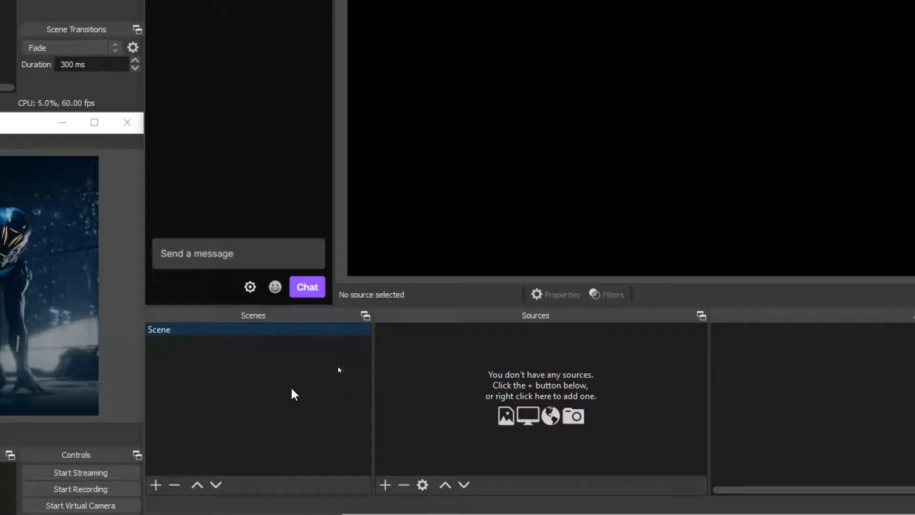
# Step: Add a new NDI source named NDI-CAMERA to the DEMO instance's scene
pyautogui.rightClick(423, 340)
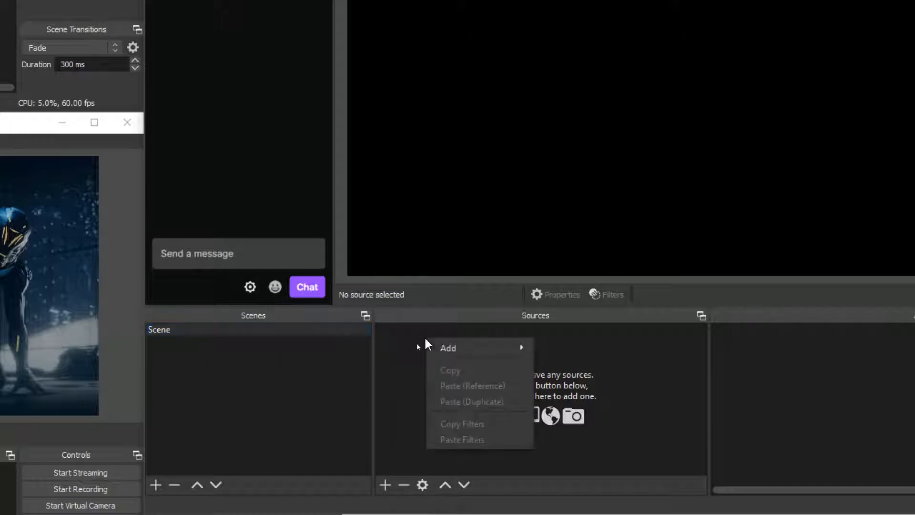
pyautogui.click(413, 342)
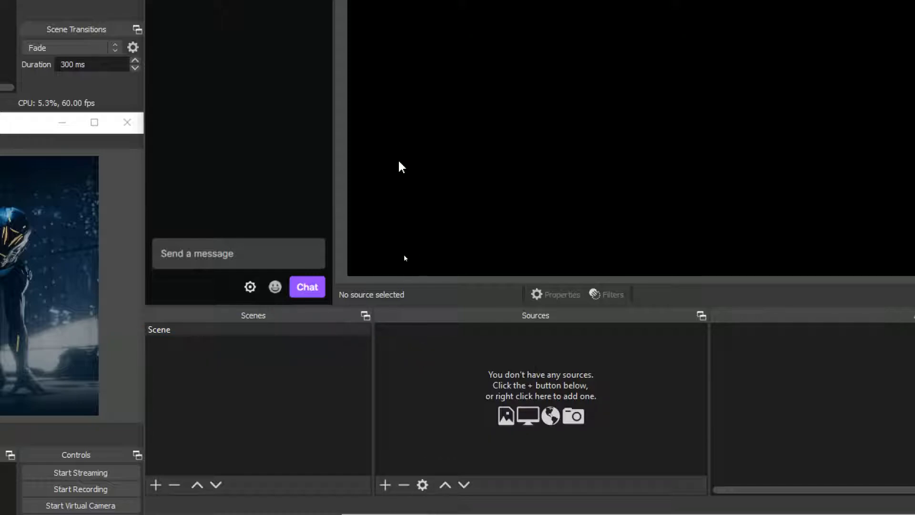
pyautogui.rightClick(395, 341)
pyautogui.moveTo(453, 351)
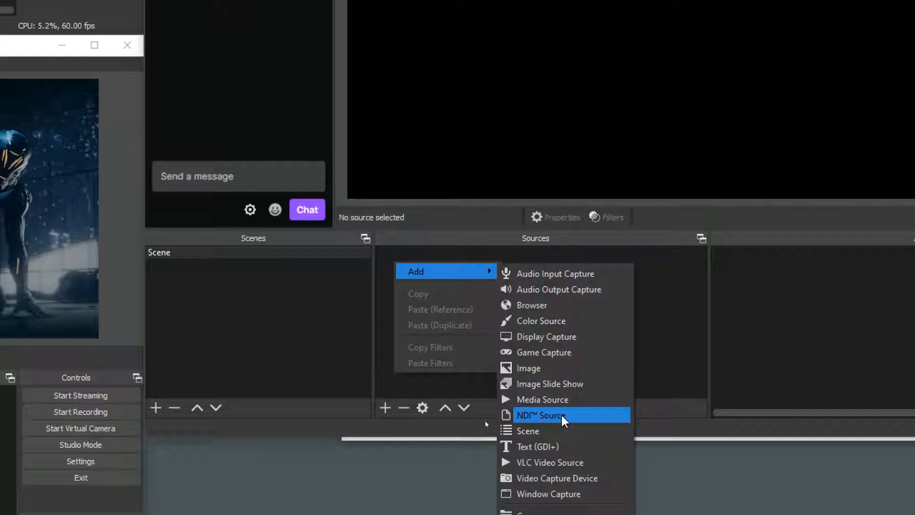
pyautogui.click(564, 417)
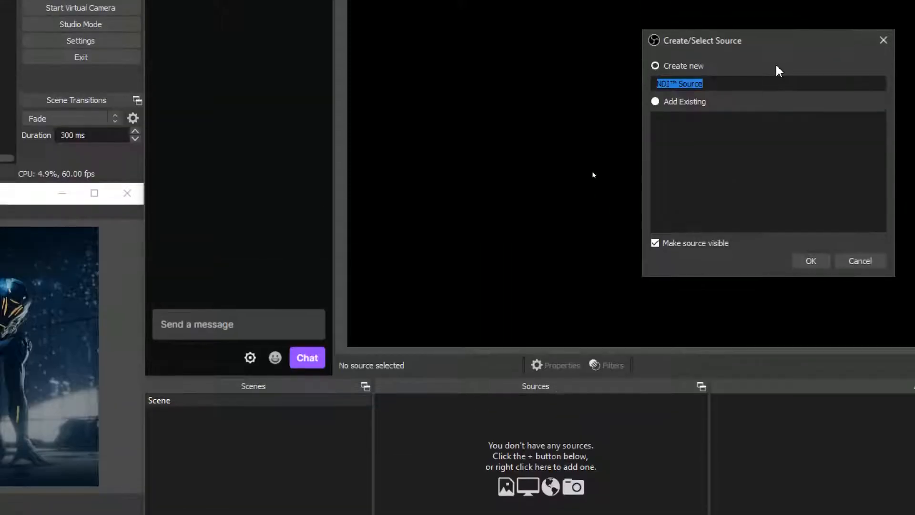
pyautogui.moveTo(751, 67); pyautogui.dragTo(377, 130)
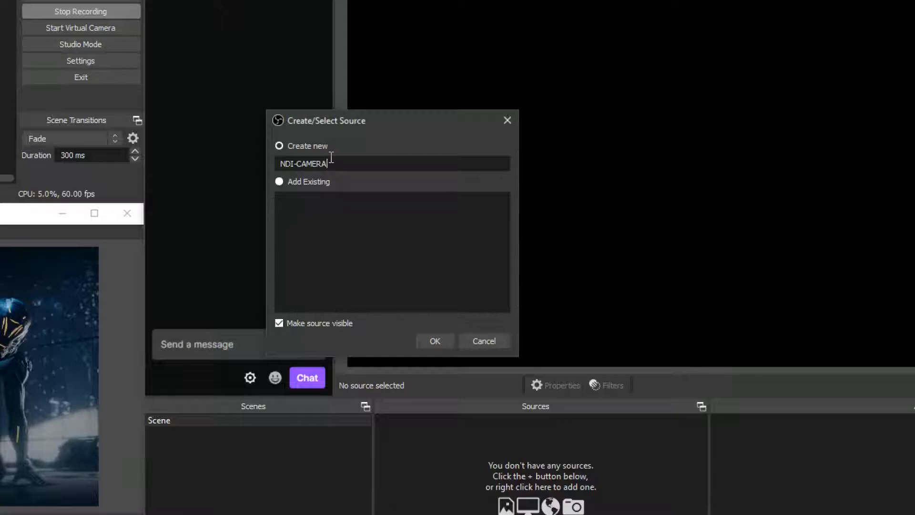
pyautogui.press('Return')
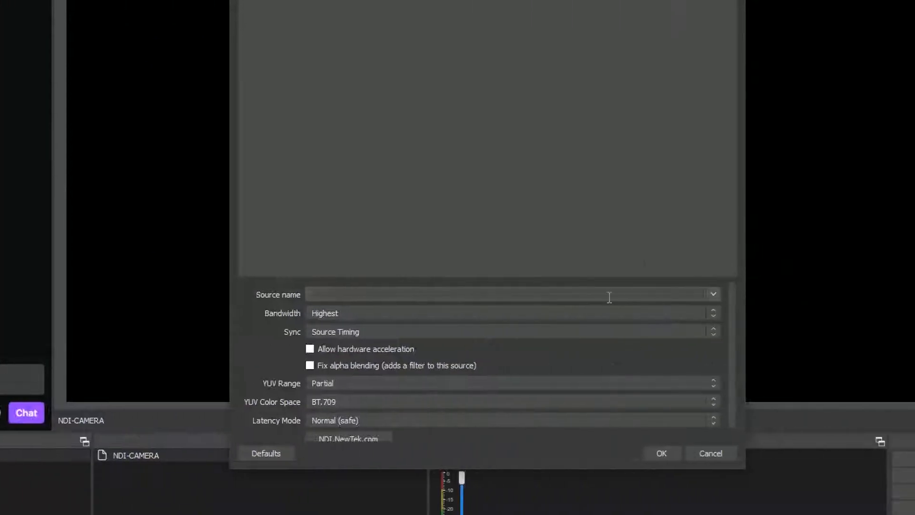
# Step: Set the NDI-CAMERA source to receive the CAMERA+MIC output and confirm its properties
pyautogui.click(710, 294)
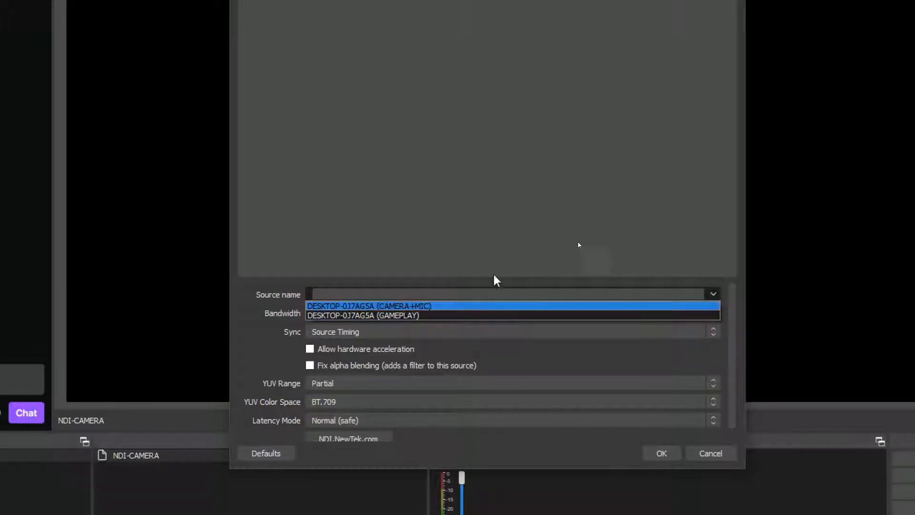
pyautogui.click(443, 307)
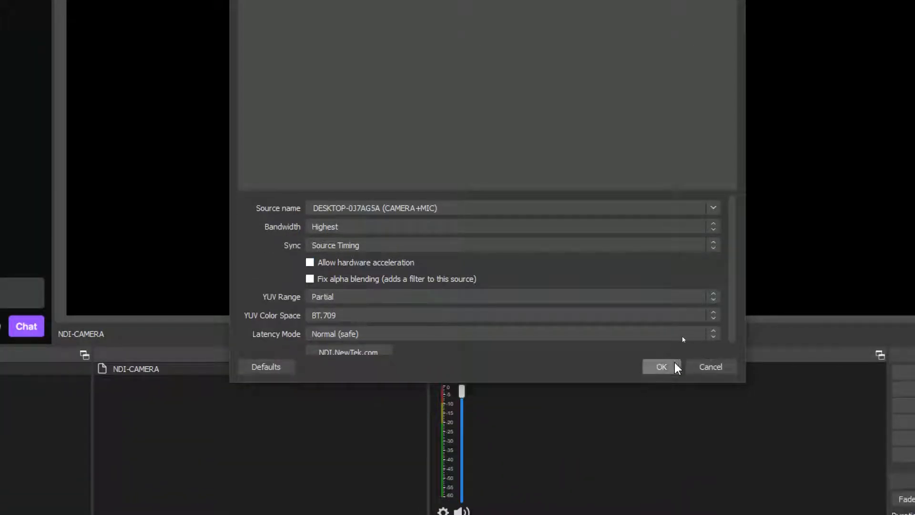
pyautogui.click(676, 368)
pyautogui.click(296, 436)
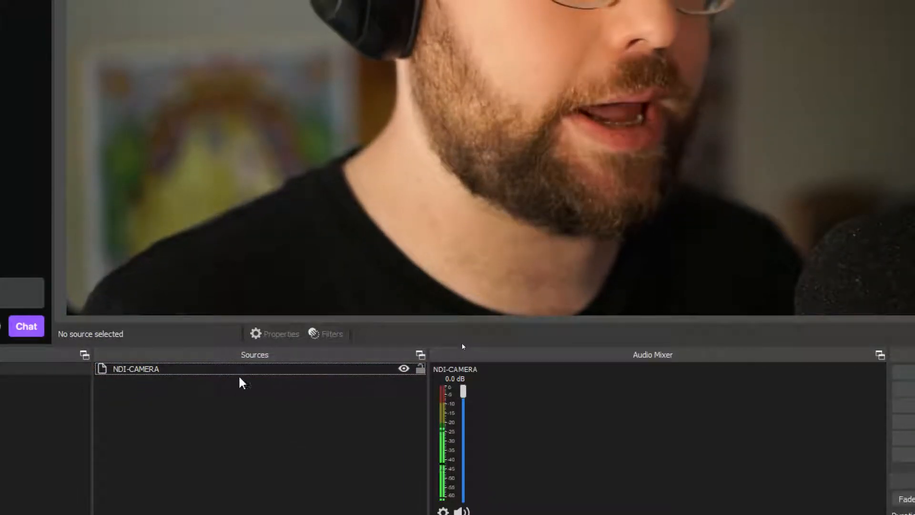
# Step: Scale the NDI-CAMERA image down to roughly 60% of the canvas width and move it to the canvas's upper-left area
pyautogui.click(229, 369)
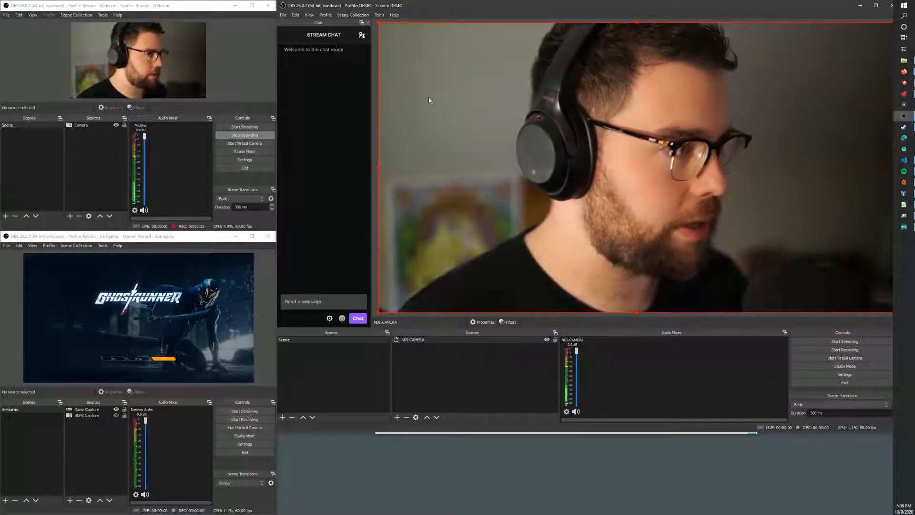
pyautogui.moveTo(379, 22); pyautogui.dragTo(582, 137)
pyautogui.moveTo(619, 202); pyautogui.dragTo(421, 88)
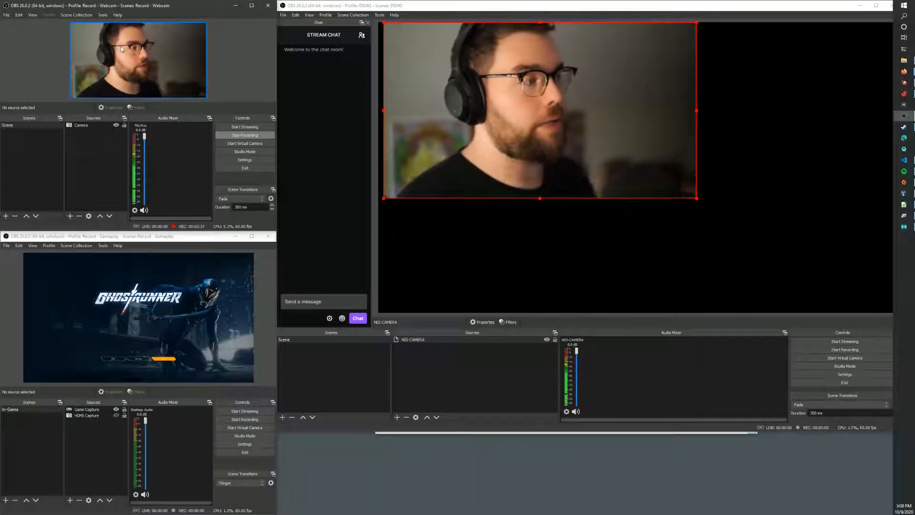
# Step: View the filters of the NDI-CAMERA source and close them without adding any
pyautogui.rightClick(421, 343)
pyautogui.click(441, 327)
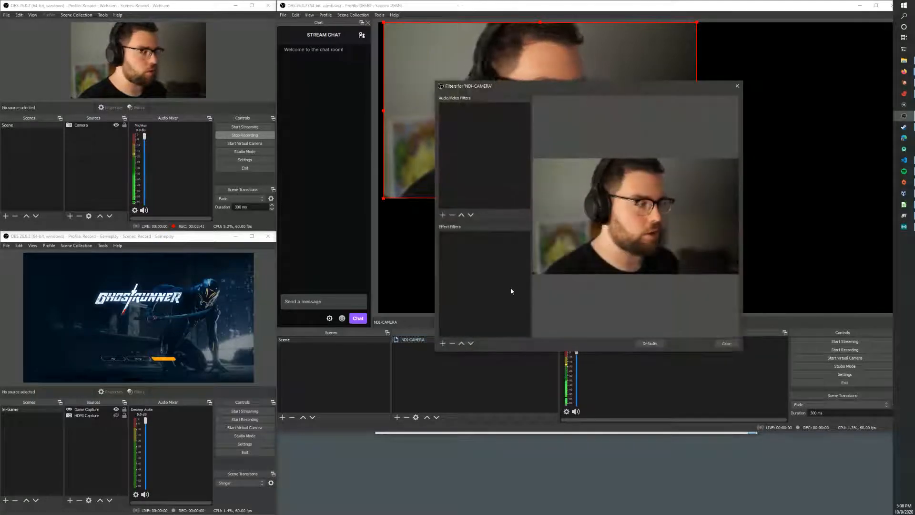
pyautogui.press('Escape')
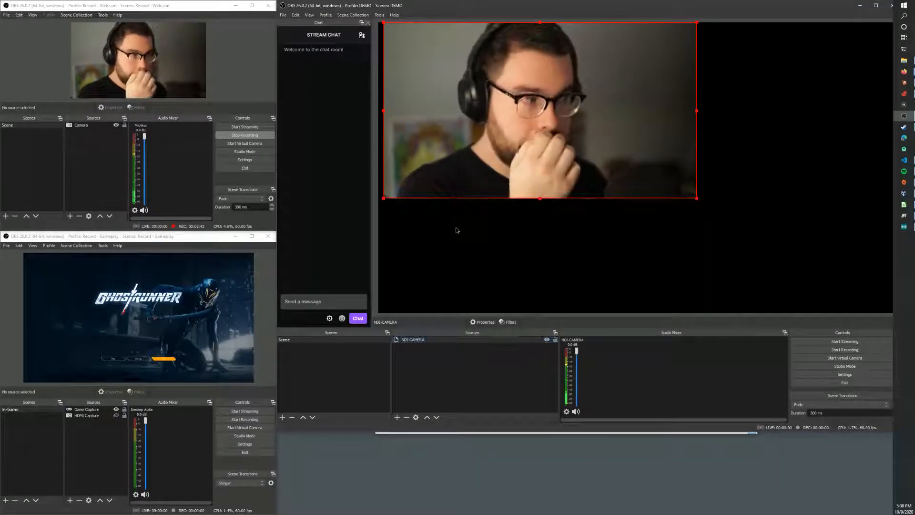
# Step: Move the NDI-CAMERA image flush into the upper-left corner of the canvas
pyautogui.click(456, 230)
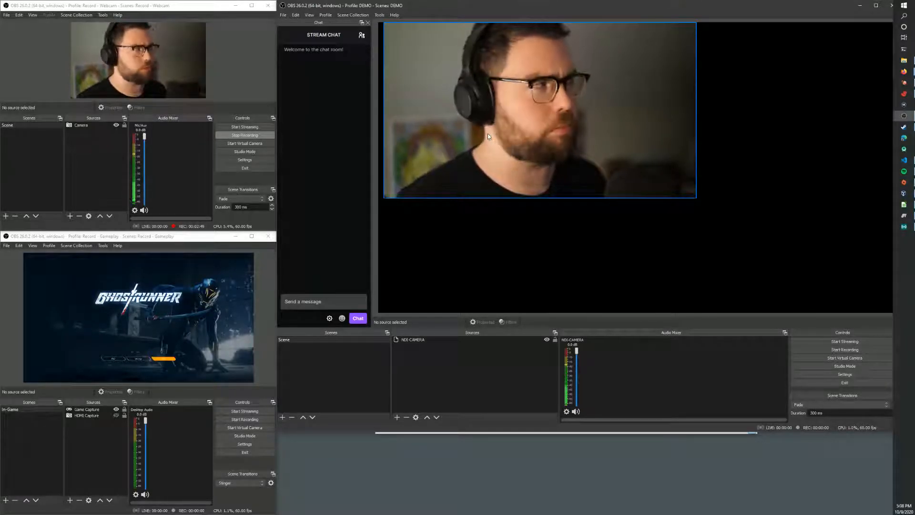
pyautogui.moveTo(494, 186); pyautogui.dragTo(477, 178)
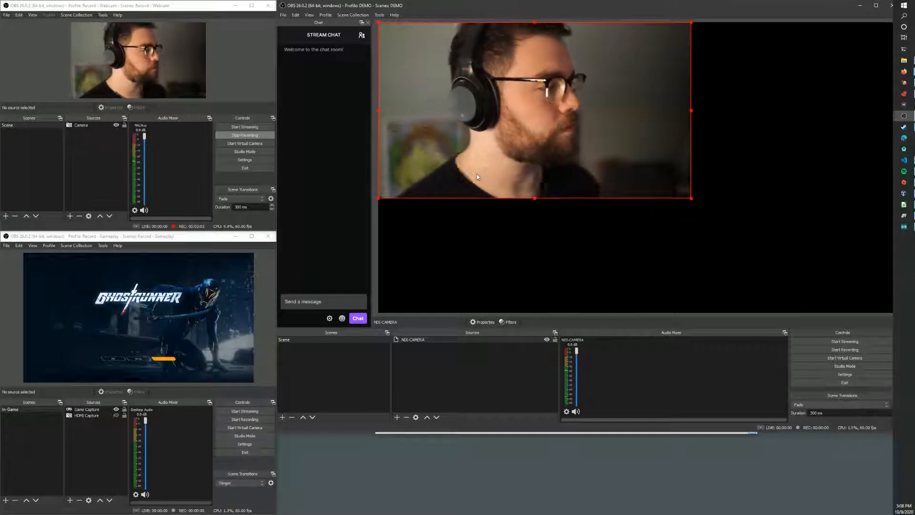
# Step: Add a second NDI source named NDI-GAMEPLAY to the DEMO instance's scene
pyautogui.click(413, 363)
pyautogui.rightClick(413, 362)
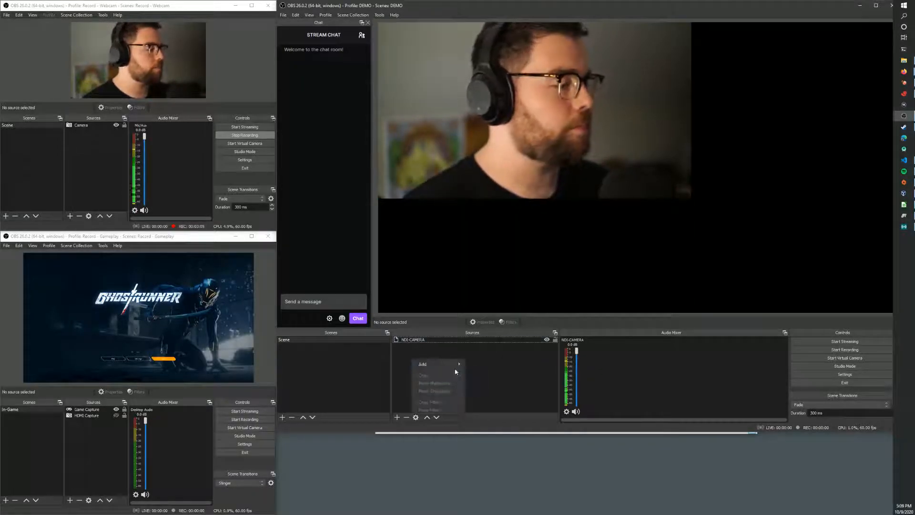
pyautogui.rightClick(439, 364)
pyautogui.moveTo(461, 366)
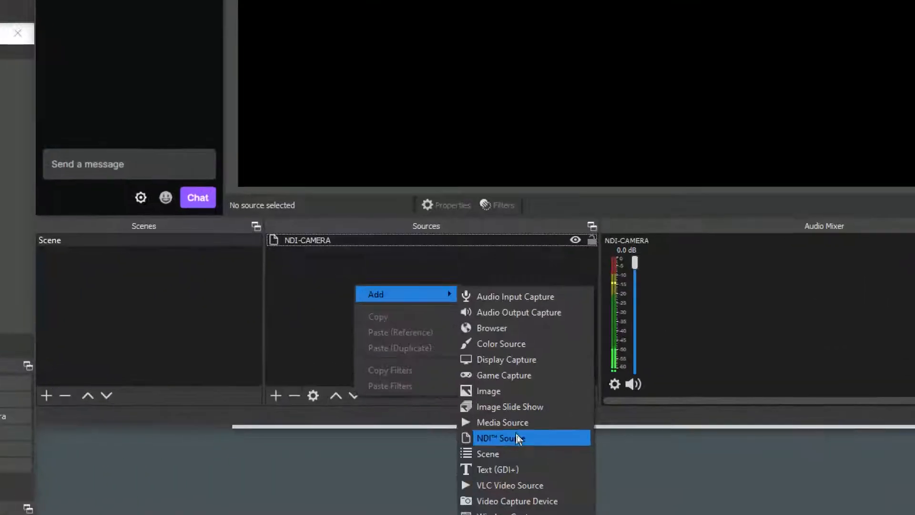
pyautogui.click(518, 439)
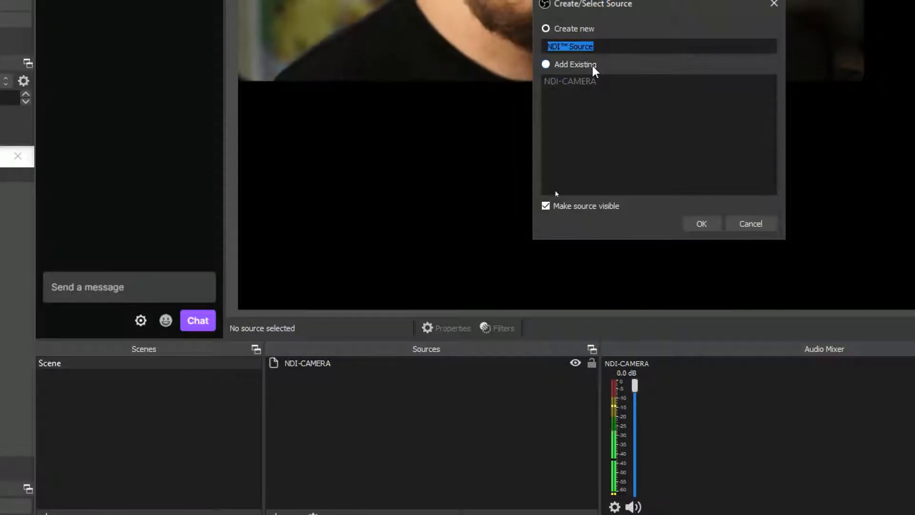
pyautogui.write('NDI-GAMEPLAY')
pyautogui.press('Return')
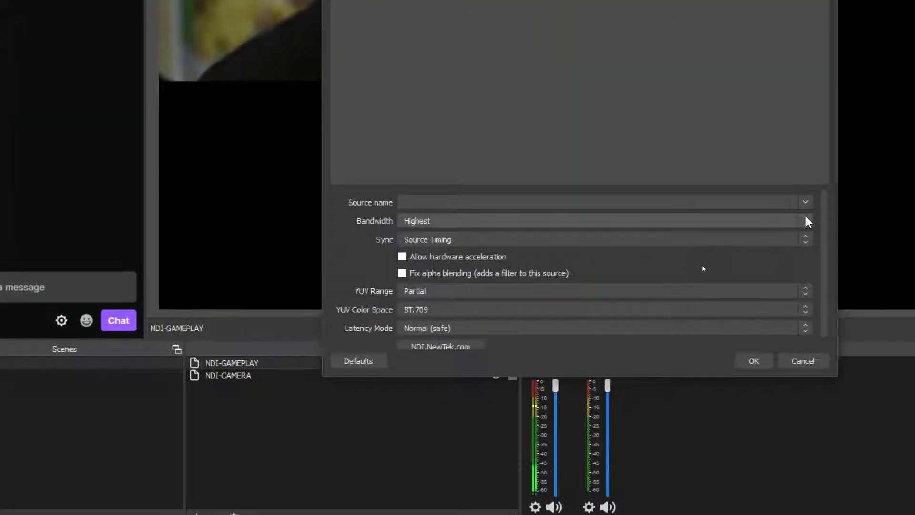
# Step: Set the NDI-GAMEPLAY source to receive the GAMEPLAY output and order it below NDI-CAMERA
pyautogui.click(805, 202)
pyautogui.click(462, 220)
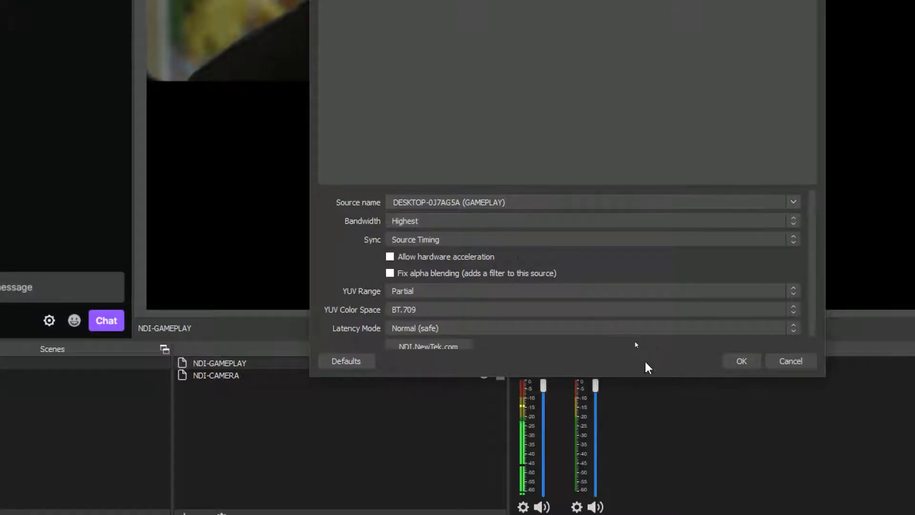
pyautogui.click(742, 361)
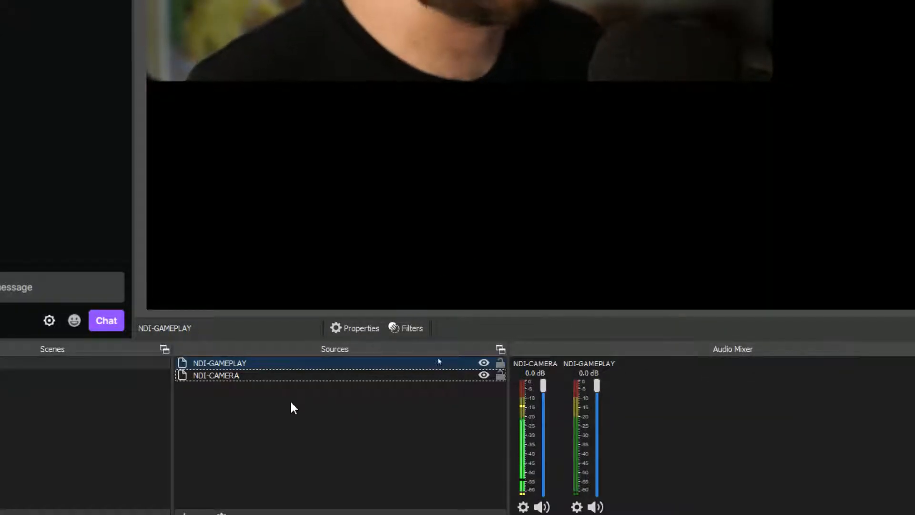
pyautogui.moveTo(207, 364); pyautogui.dragTo(218, 384)
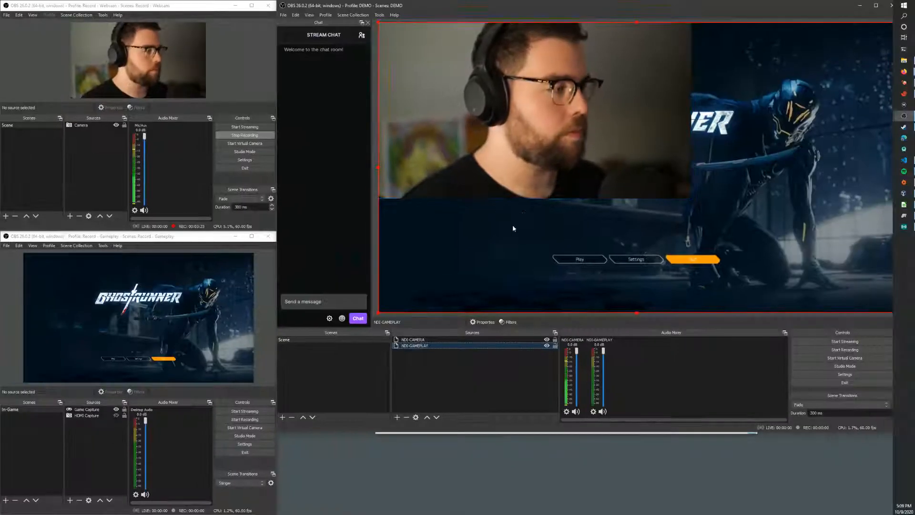
# Step: Review the NDI-GAMEPLAY source's properties, including its bandwidth options, sync and latency mode
pyautogui.click(482, 322)
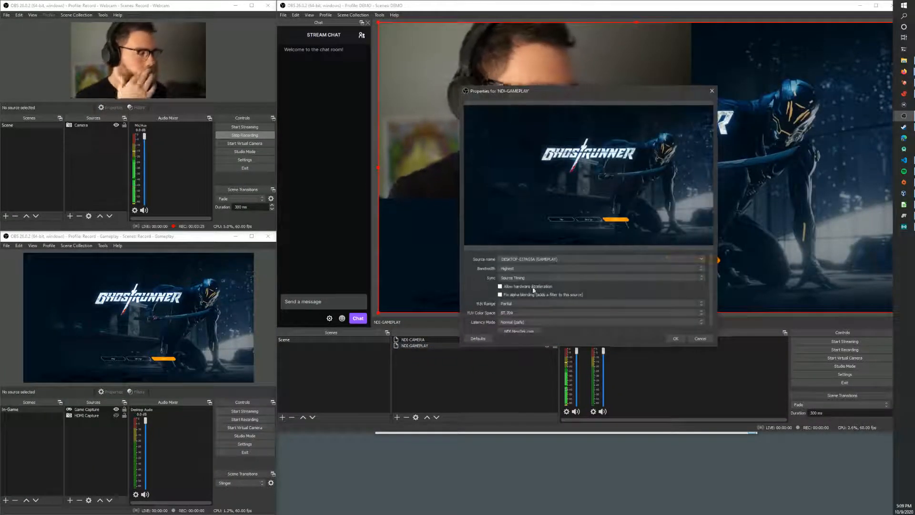
pyautogui.click(537, 269)
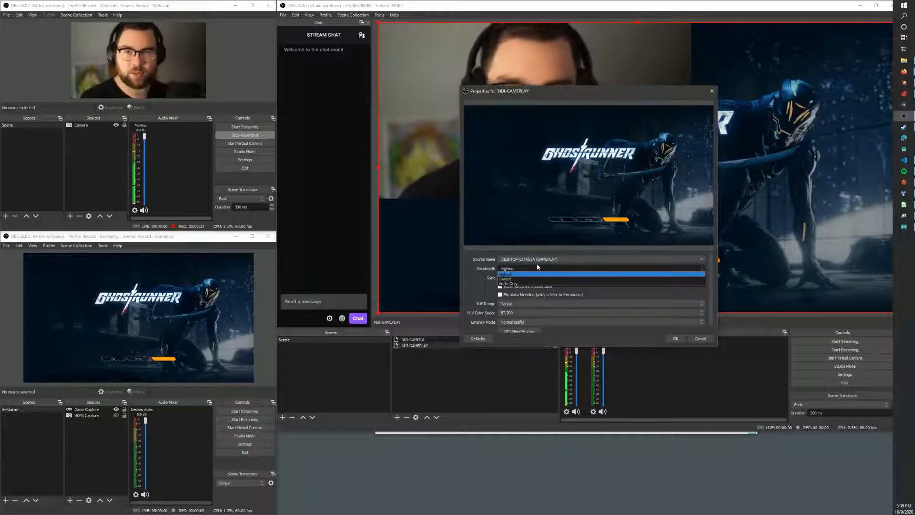
pyautogui.click(538, 274)
pyautogui.scroll(-1, 485, 308)
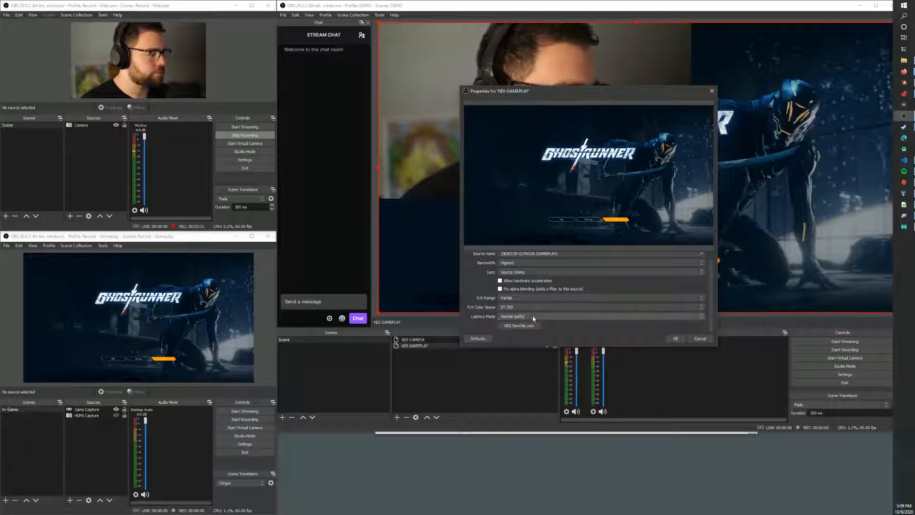
pyautogui.press('Escape')
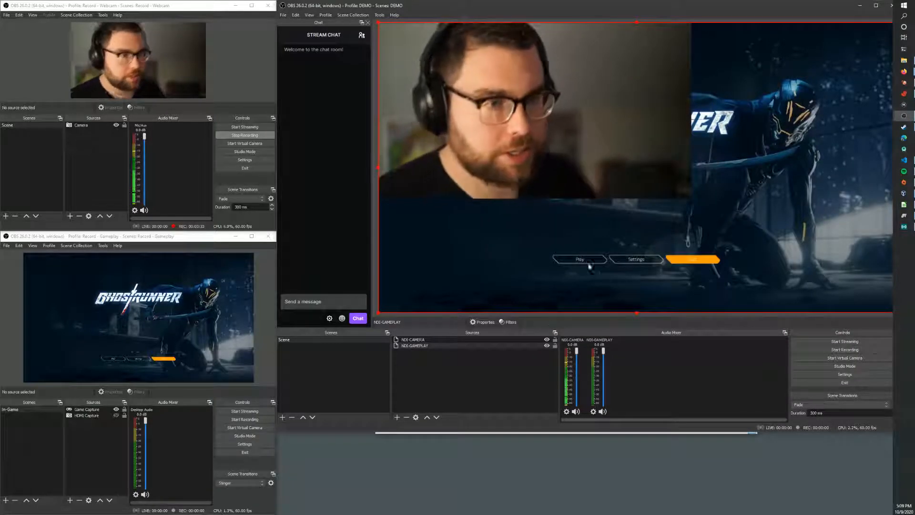
# Step: Shrink the NDI-CAMERA image to about a third of the canvas width and place it over the gameplay's lower-left area
pyautogui.click(602, 124)
pyautogui.moveTo(691, 198); pyautogui.dragTo(557, 122)
pyautogui.moveTo(532, 93); pyautogui.dragTo(501, 245)
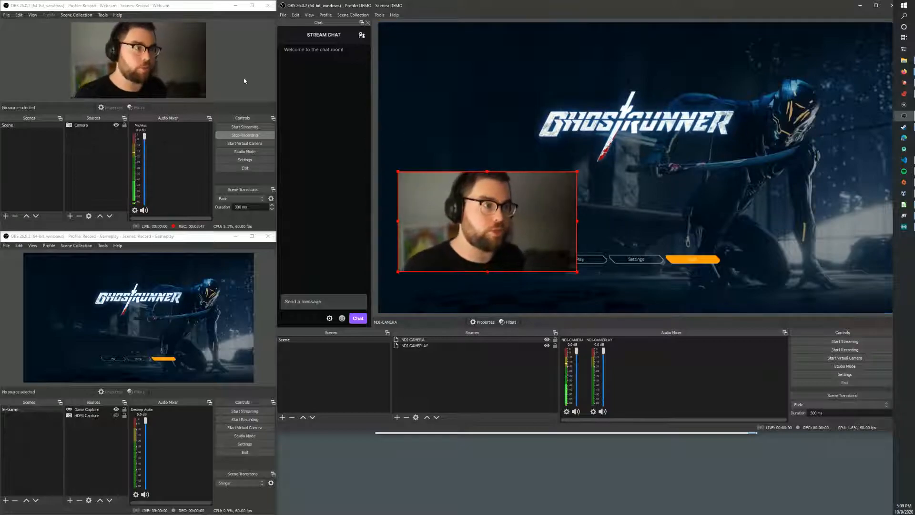
pyautogui.click(182, 45)
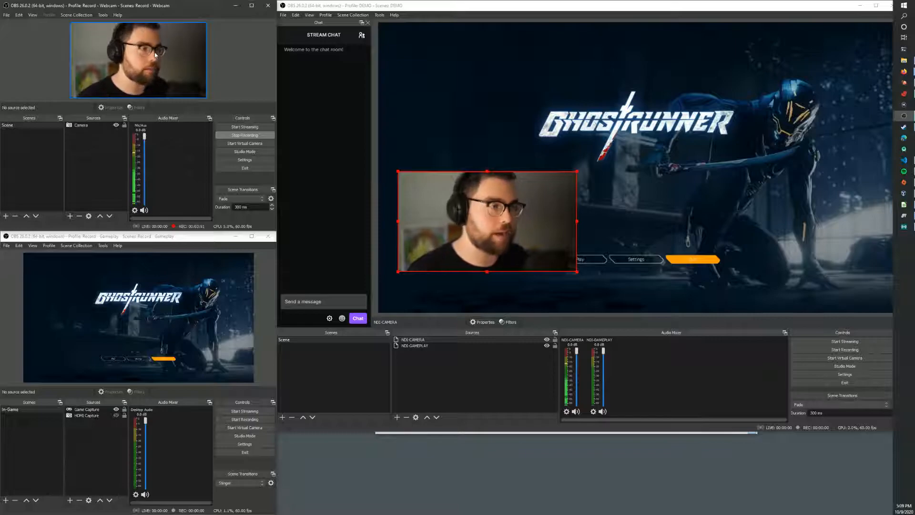
pyautogui.click(476, 227)
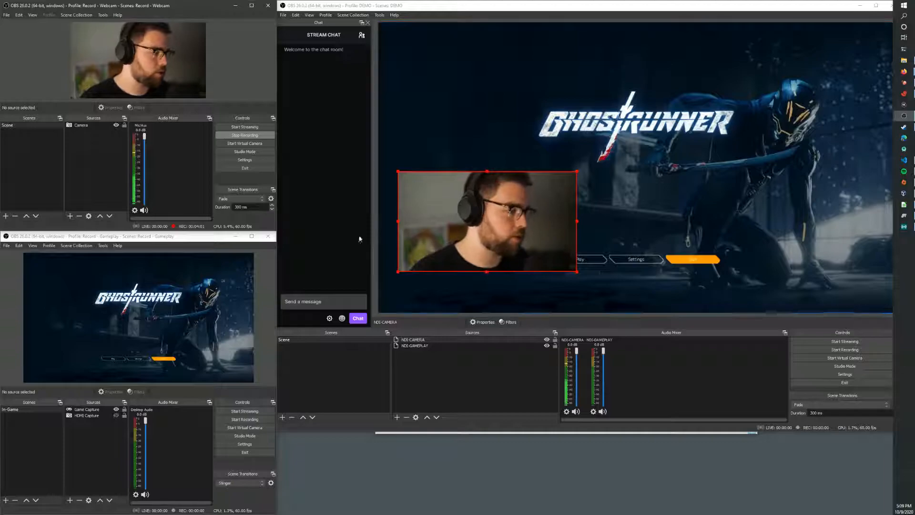
pyautogui.click(177, 288)
pyautogui.click(423, 155)
pyautogui.click(664, 142)
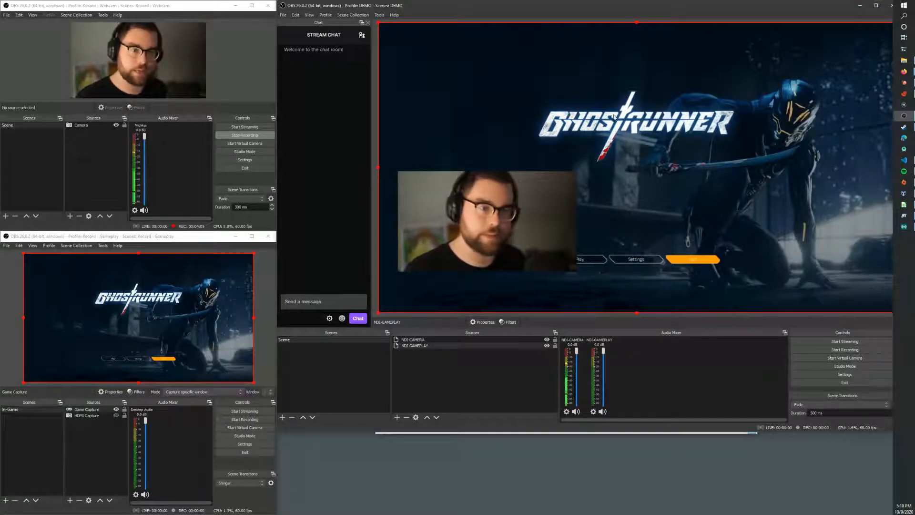
# Step: Shrink the NDI-CAMERA overlay to about a fifth of the canvas width and place it near the gameplay's left edge at mid-height
pyautogui.click(557, 221)
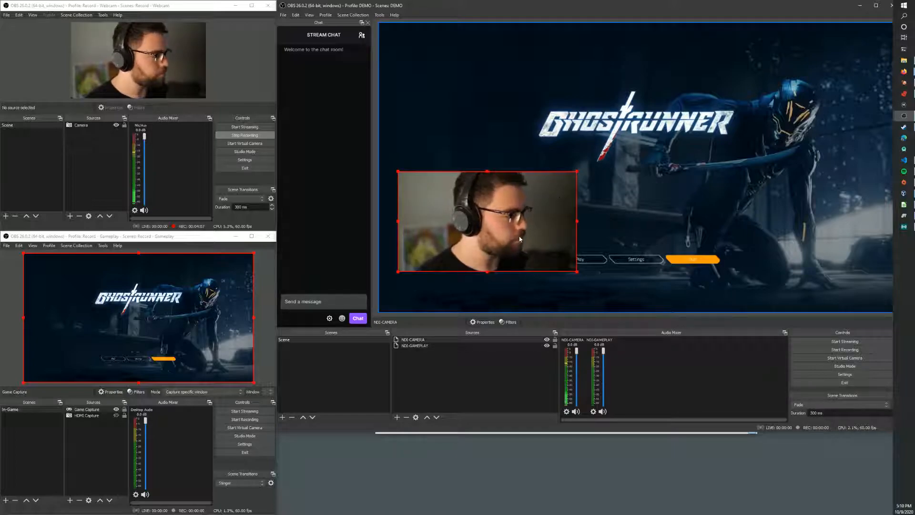
pyautogui.moveTo(471, 234); pyautogui.dragTo(460, 258)
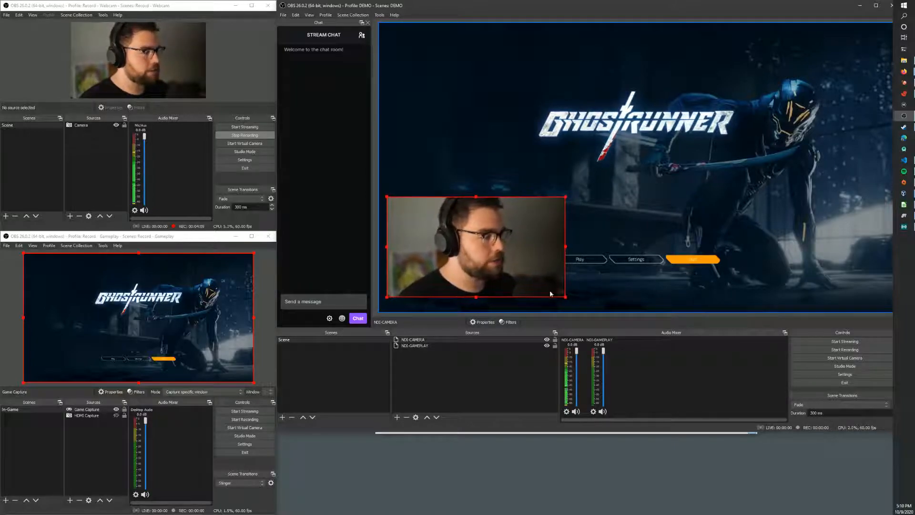
pyautogui.moveTo(565, 296); pyautogui.dragTo(490, 255)
pyautogui.moveTo(437, 226); pyautogui.dragTo(441, 172)
pyautogui.rightClick(411, 374)
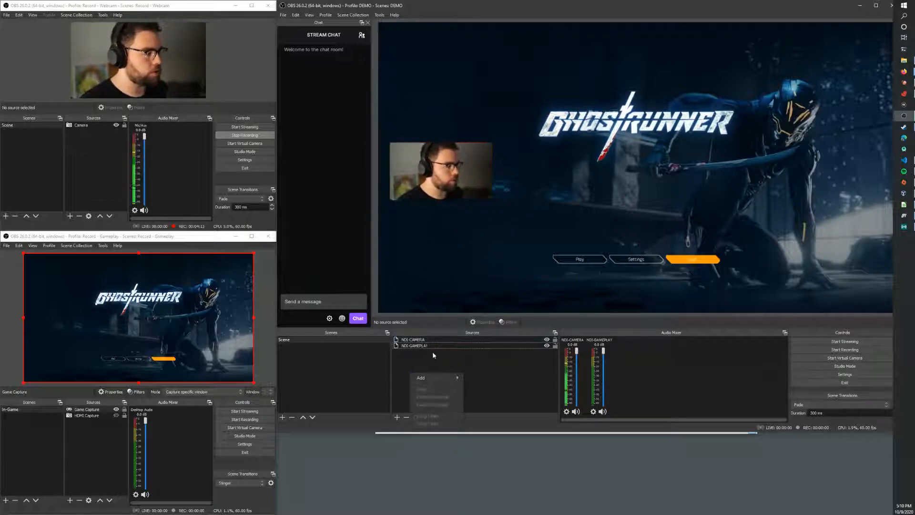
pyautogui.moveTo(442, 379)
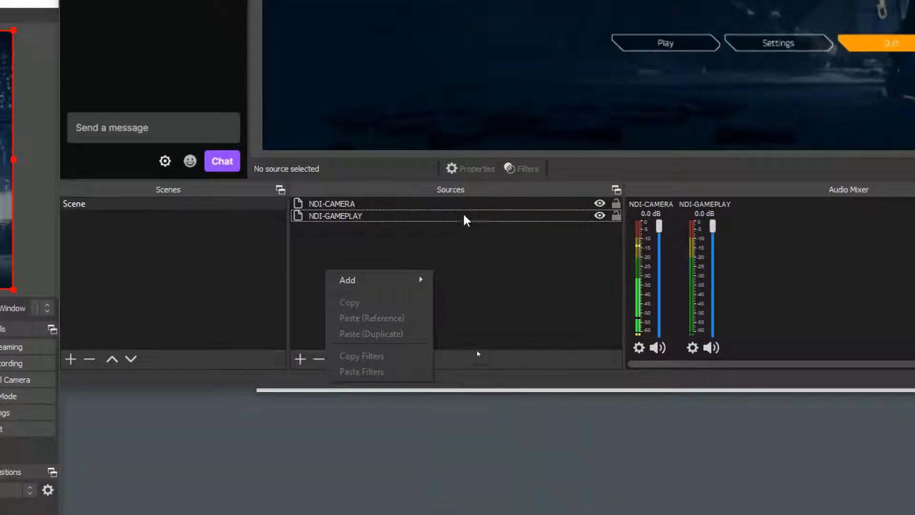
pyautogui.click(457, 257)
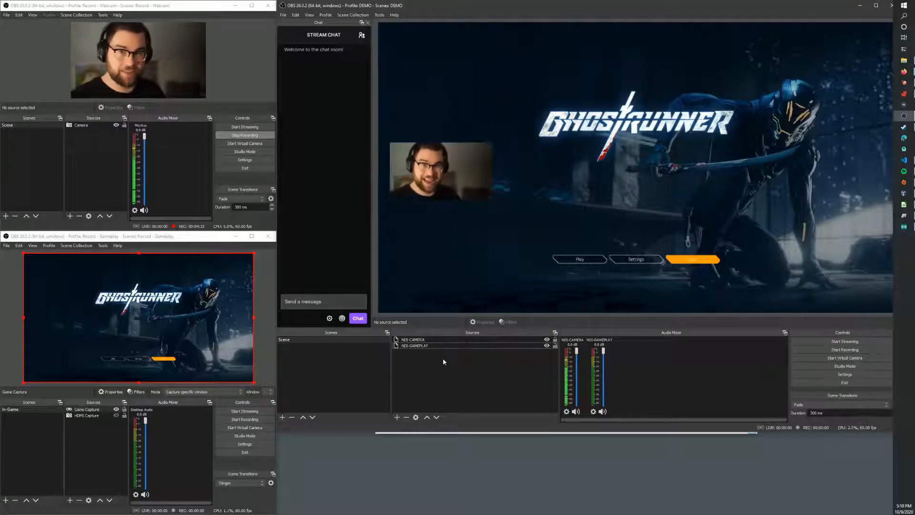
# Step: Move the NDI-CAMERA overlay down to the gameplay's lower-left corner and view the DEMO instance's available profiles and scene collections
pyautogui.moveTo(442, 196); pyautogui.dragTo(438, 294)
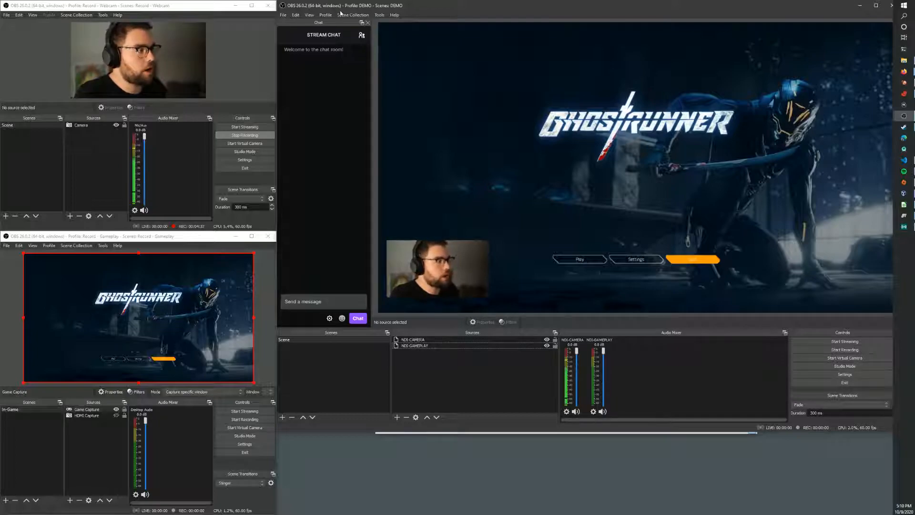
pyautogui.click(324, 15)
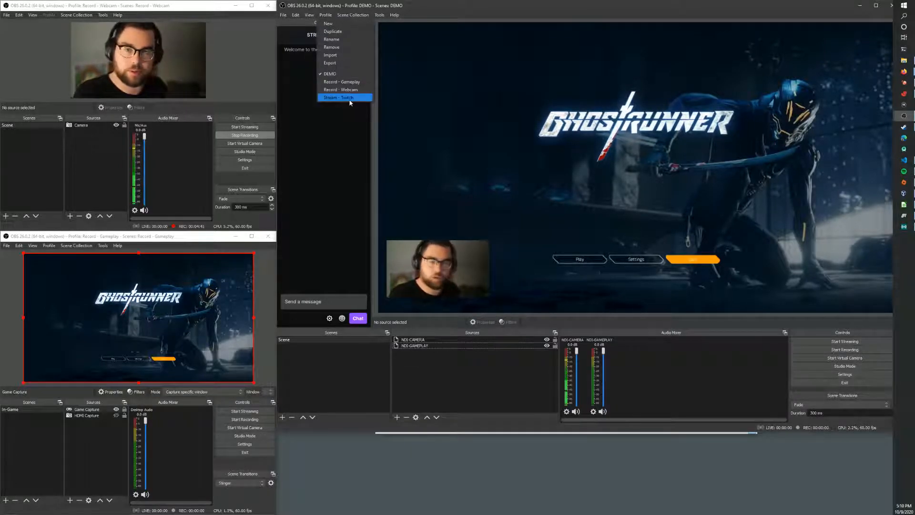
pyautogui.moveTo(355, 14)
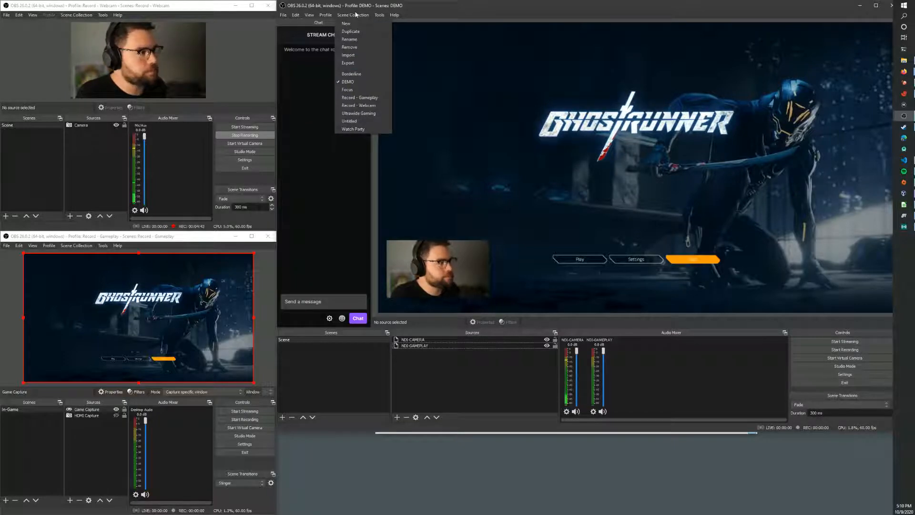
# Step: Review the DEMO instance's output and stream settings, including the available streaming services, and close the settings without changes
pyautogui.click(844, 374)
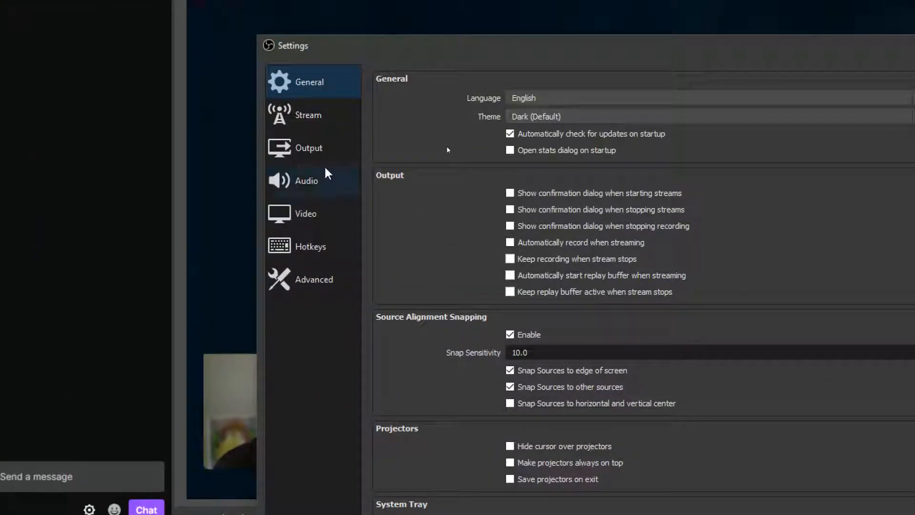
pyautogui.click(443, 138)
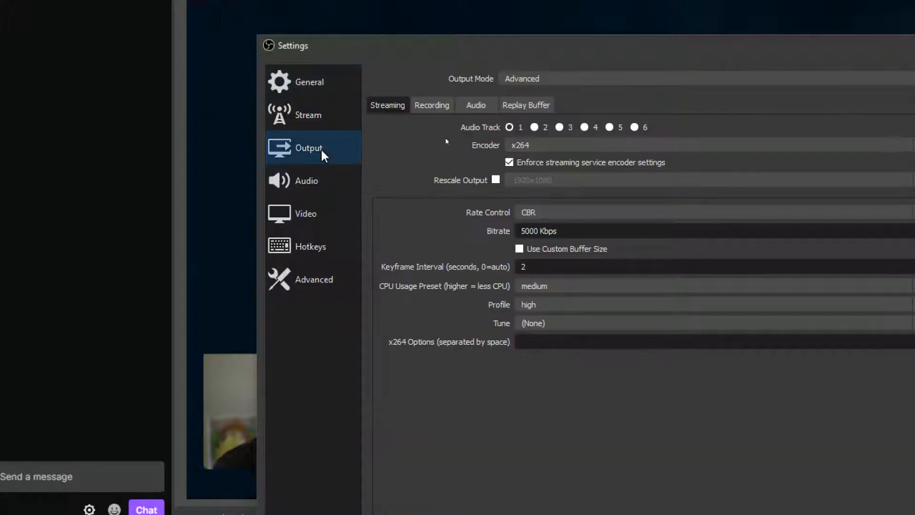
pyautogui.click(322, 181)
pyautogui.click(320, 125)
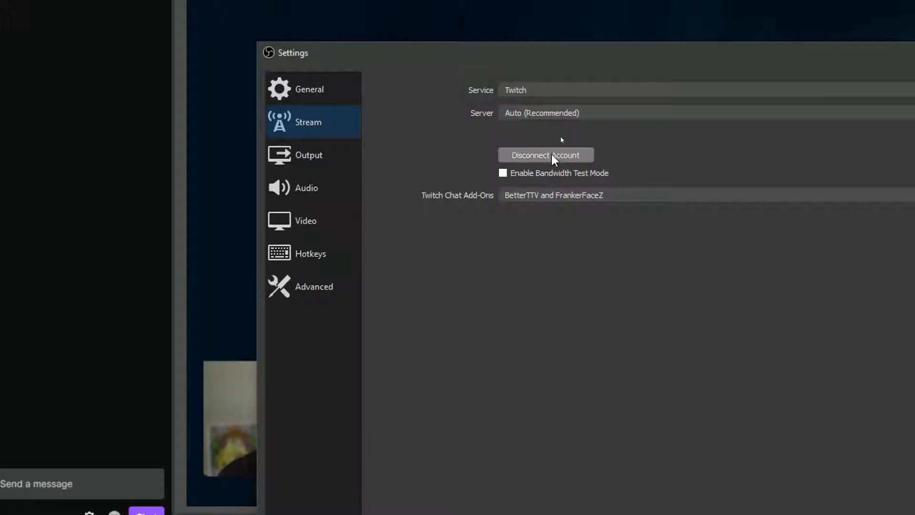
pyautogui.click(545, 89)
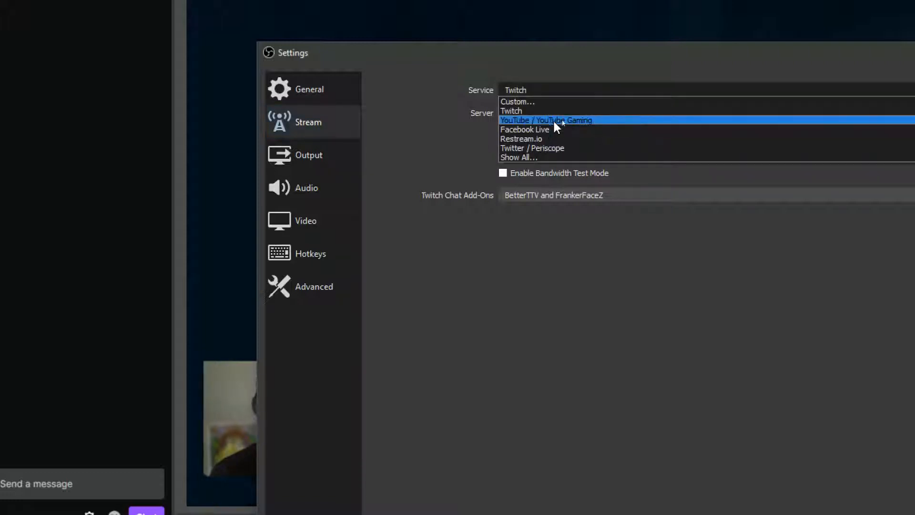
pyautogui.click(428, 146)
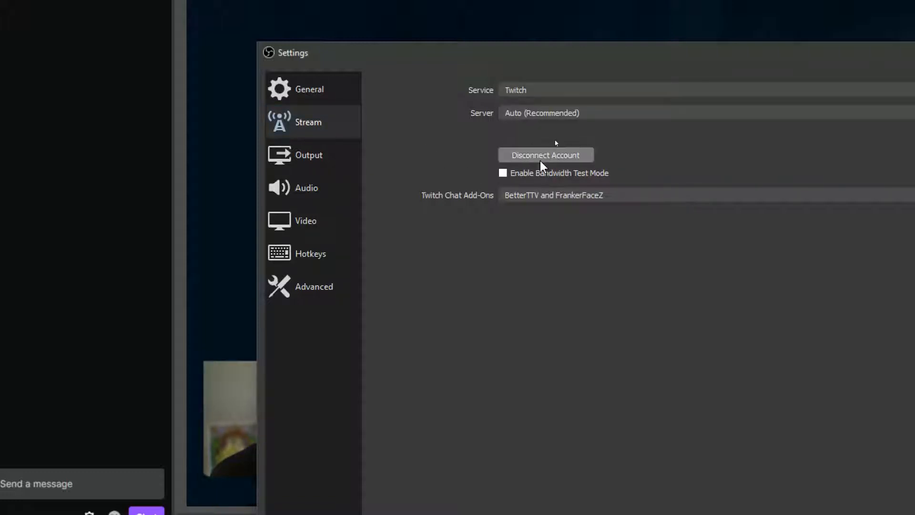
pyautogui.press('Escape')
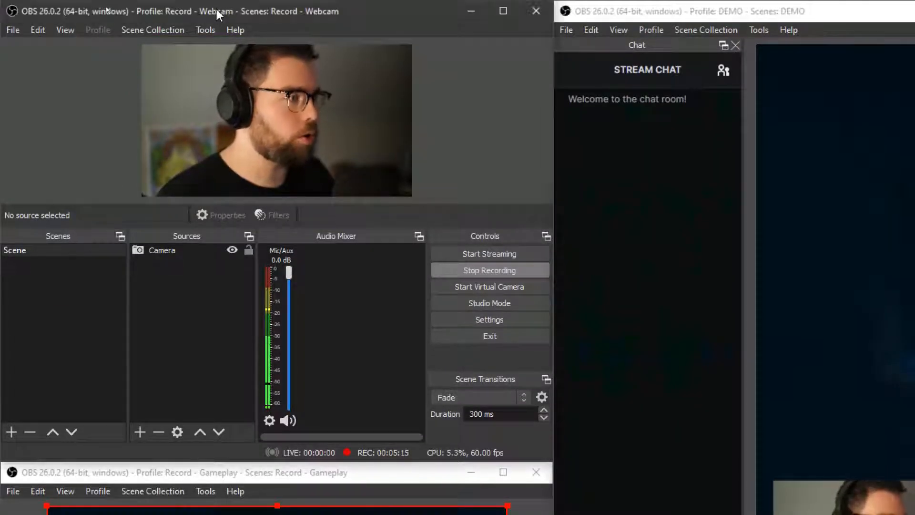
# Step: Stop the webcam instance's recording and open the Video-Scratch folder in File Explorer
pyautogui.click(188, 29)
pyautogui.click(179, 30)
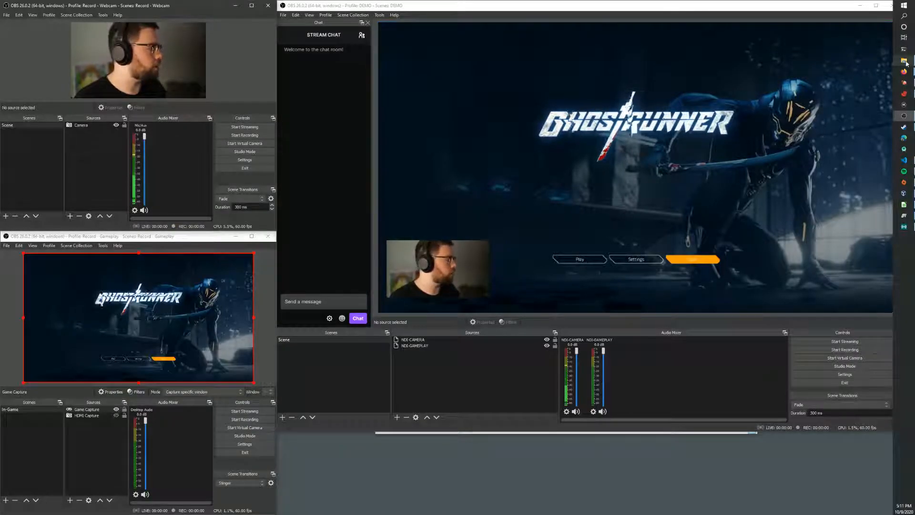
pyautogui.click(490, 253)
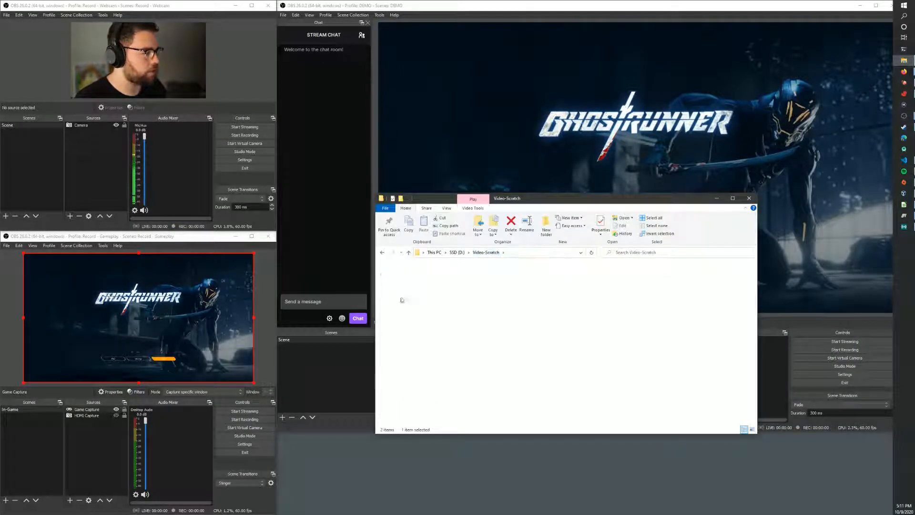
# Step: Delete the old recording from the Camera folder, return to Video-Scratch and minimise File Explorer
pyautogui.doubleClick(400, 274)
pyautogui.press('Delete')
pyautogui.press('Return')
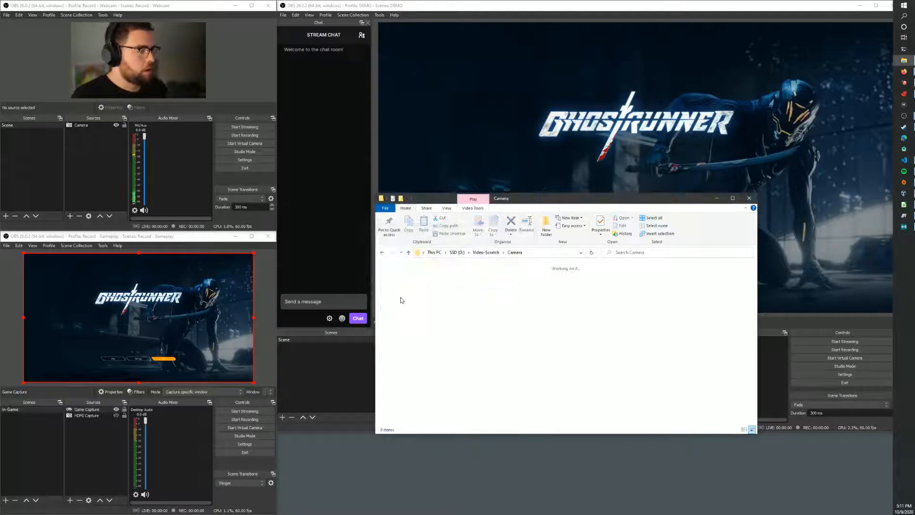
pyautogui.click(485, 252)
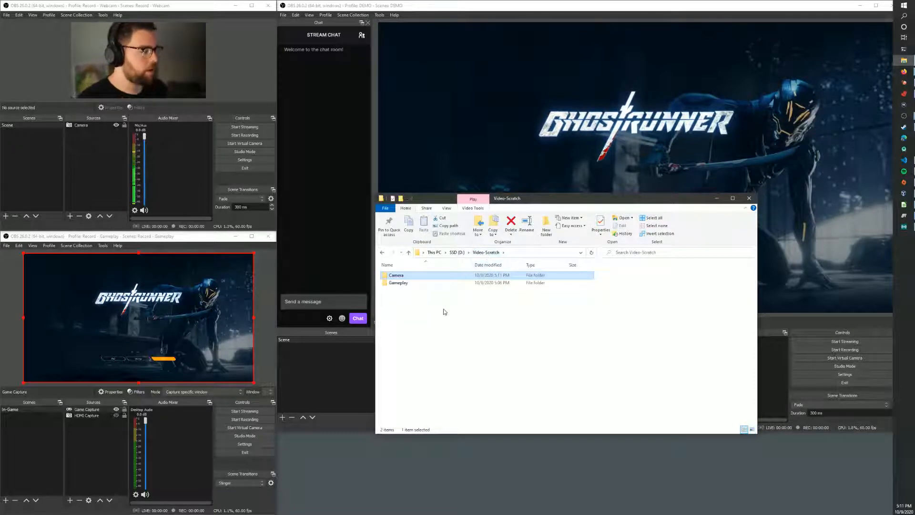
pyautogui.moveTo(443, 204); pyautogui.dragTo(363, 153)
pyautogui.click(635, 148)
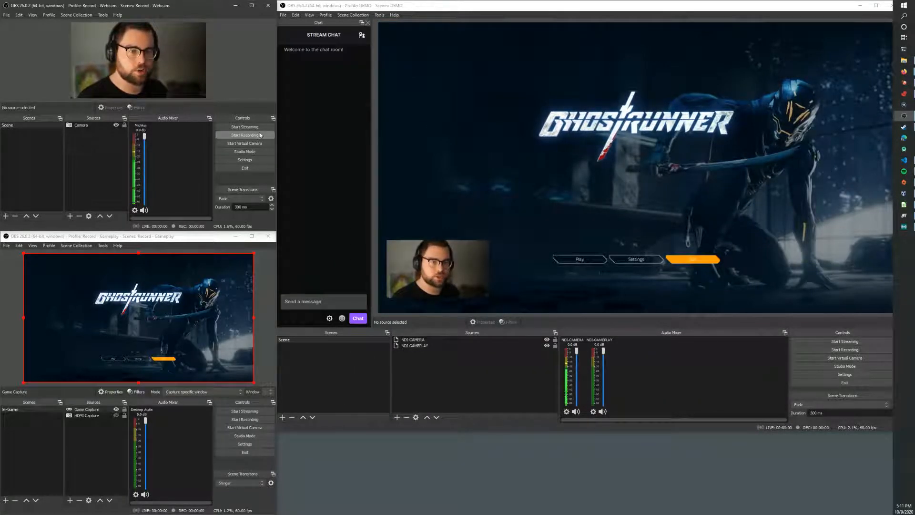
# Step: Start recording in the webcam and gameplay instances at the same time
pyautogui.click(252, 422)
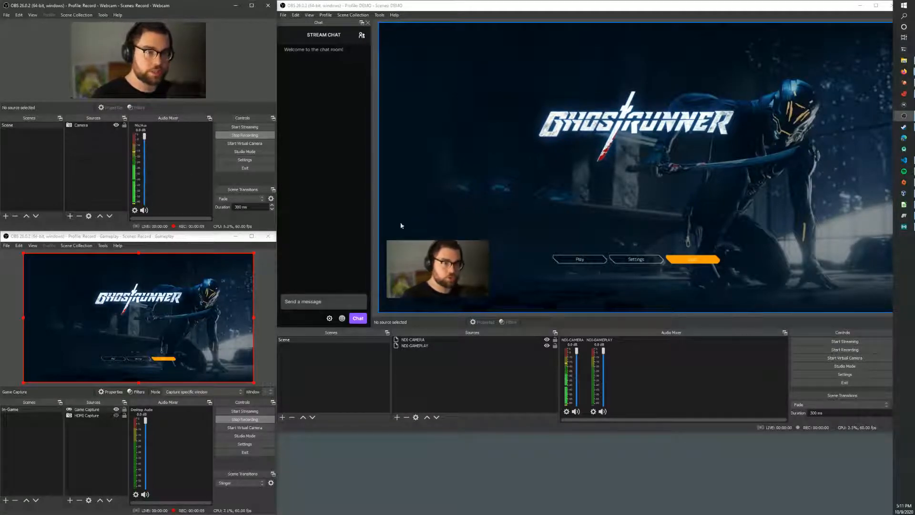
pyautogui.click(490, 282)
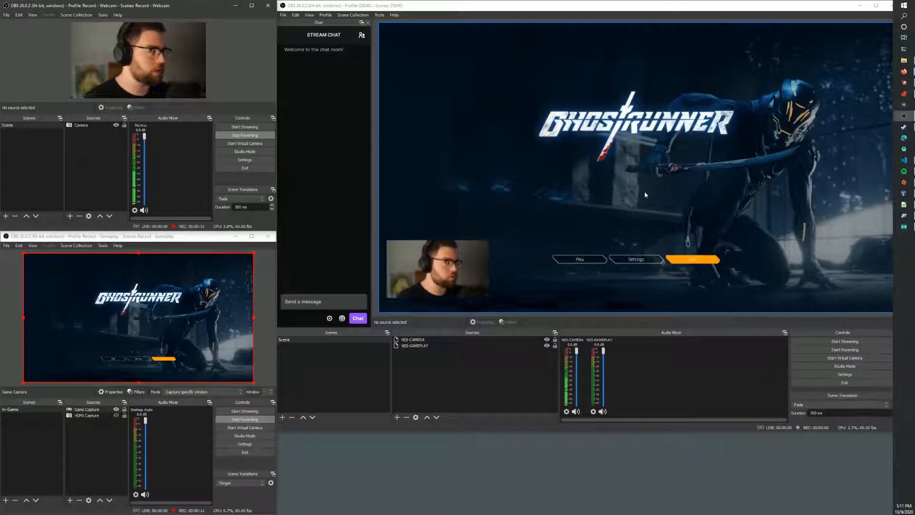
# Step: Check the Camera and Gameplay folders inside Video-Scratch for the new recording files, and minimise File Explorer
pyautogui.click(903, 61)
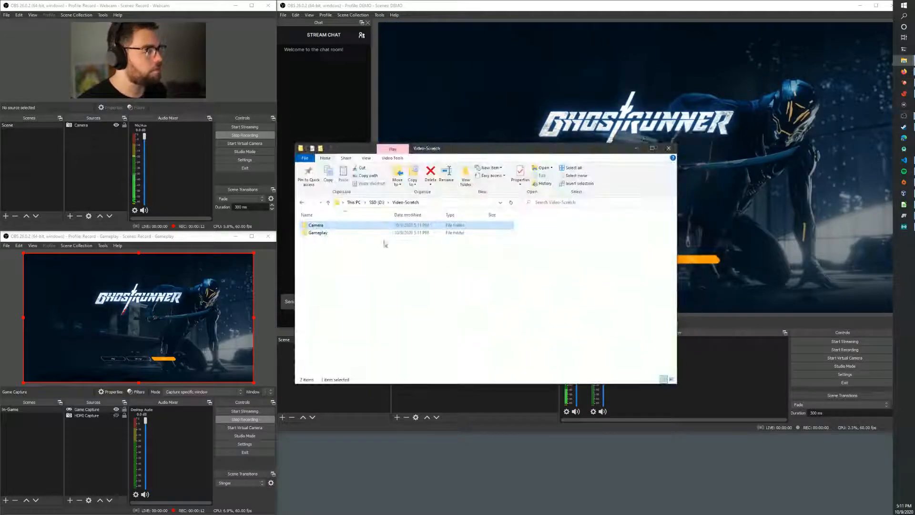
pyautogui.doubleClick(334, 226)
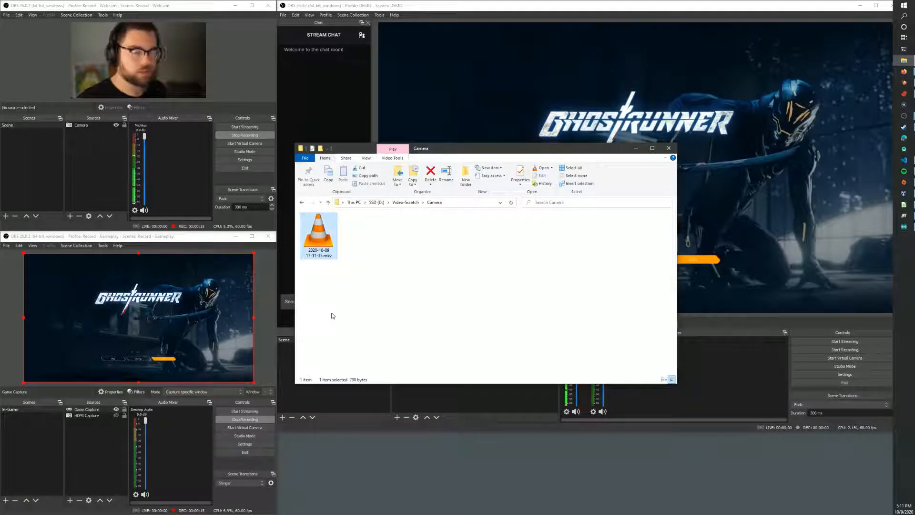
pyautogui.click(301, 202)
pyautogui.click(339, 232)
pyautogui.press('Return')
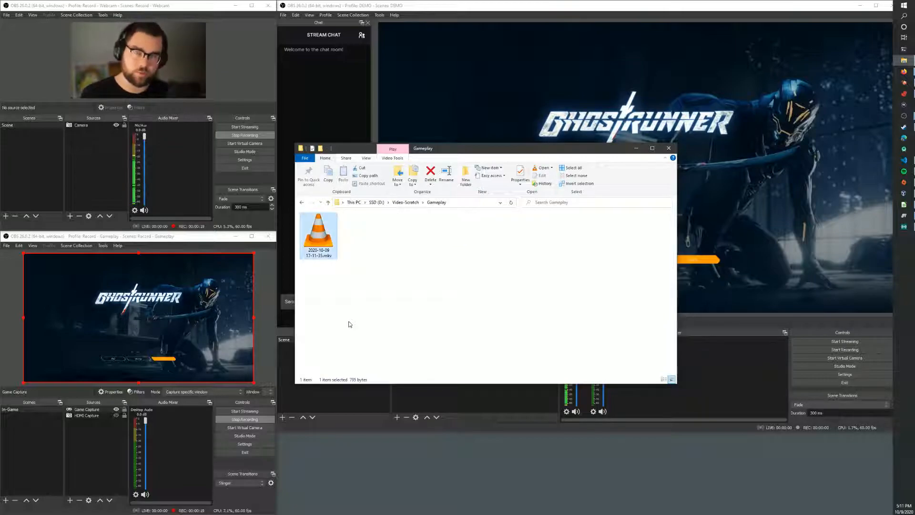
pyautogui.click(300, 202)
pyautogui.click(637, 147)
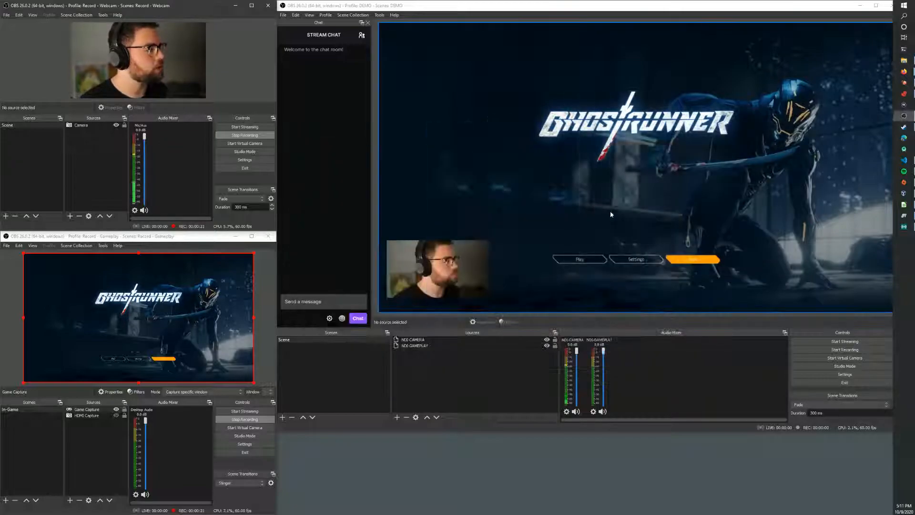
# Step: Shift the DEMO instance's window slightly so that its full width is visible on screen
pyautogui.click(314, 163)
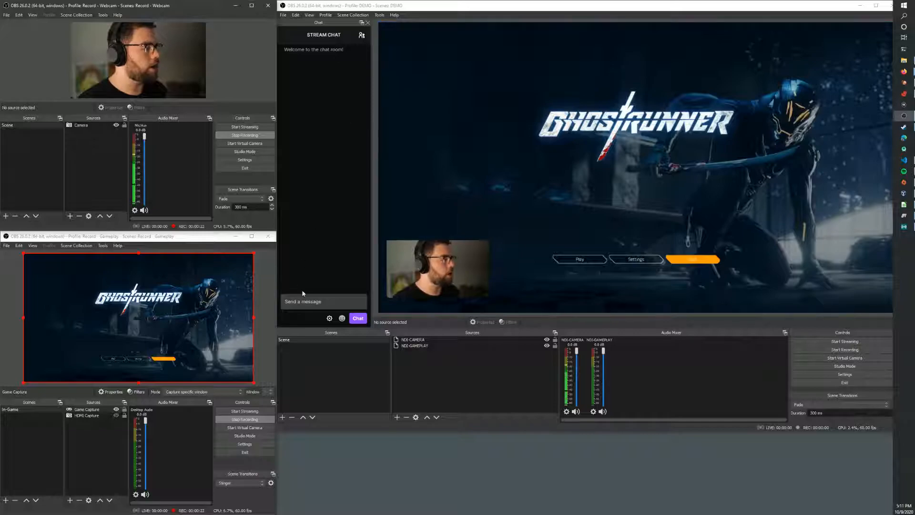
pyautogui.click(315, 162)
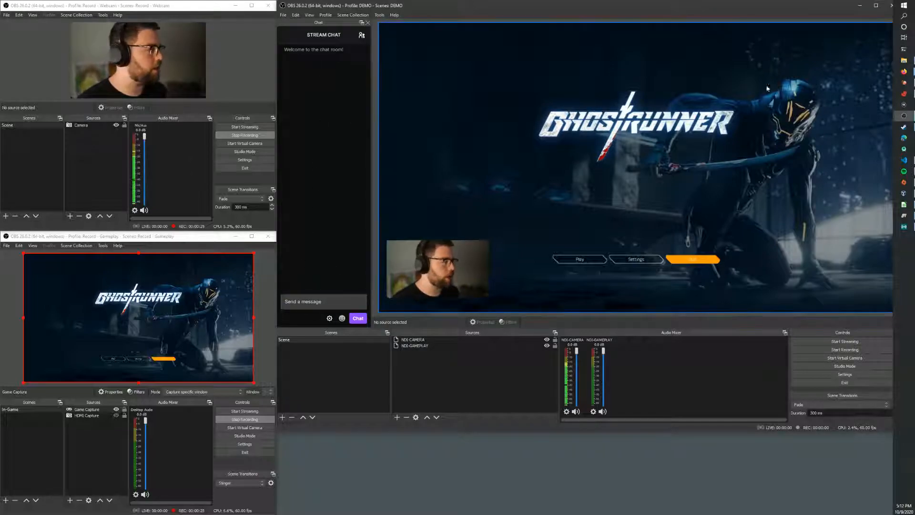
pyautogui.moveTo(722, 15); pyautogui.dragTo(715, 14)
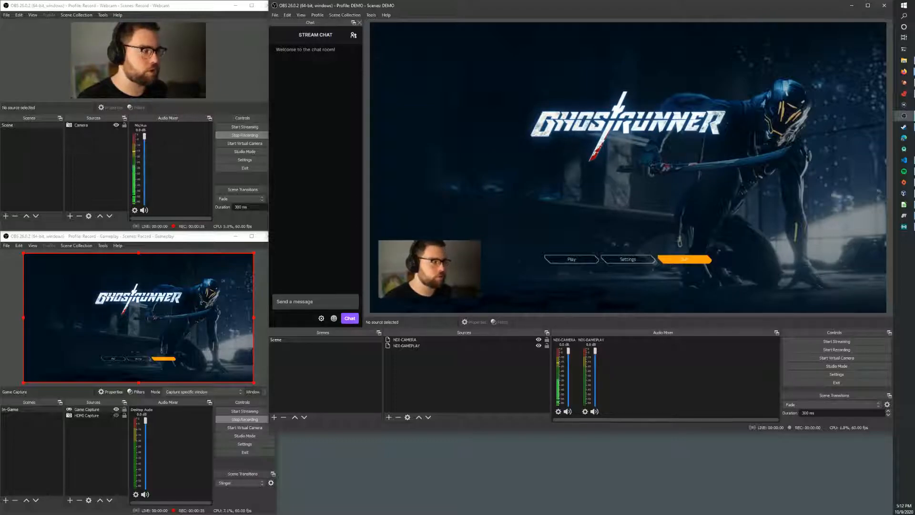
# Step: Switch to Ghostrunner and browse its Video, Audio, Controls and Gameplay settings while recording
pyautogui.hotkey('alt', 'Tab')
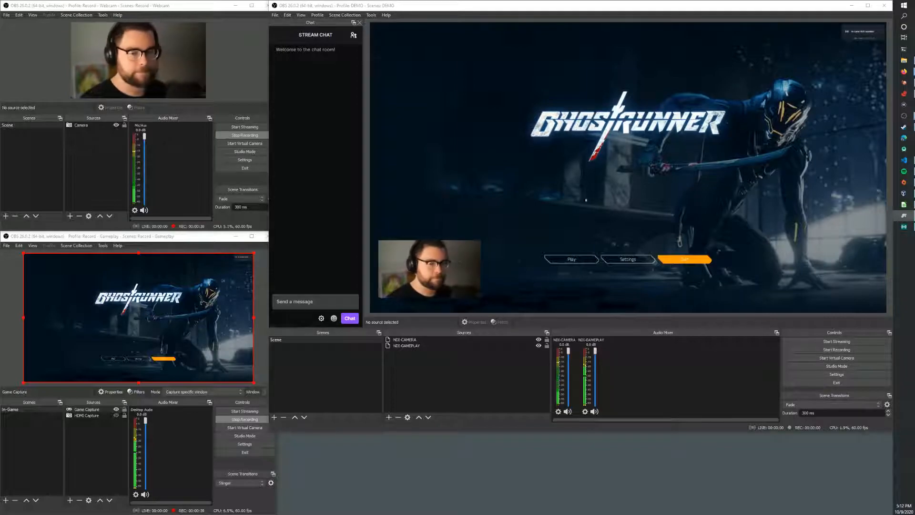
pyautogui.click(627, 259)
pyautogui.click(600, 78)
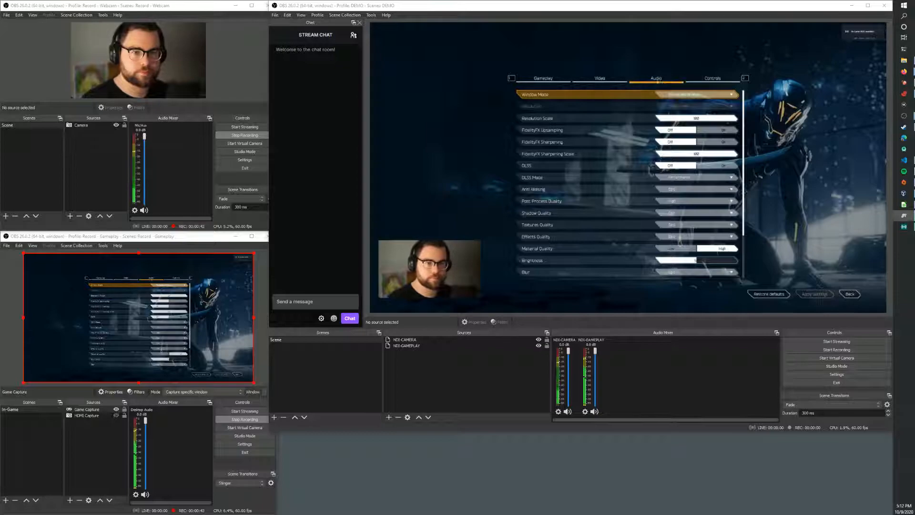
pyautogui.click(657, 79)
pyautogui.click(712, 78)
pyautogui.click(543, 79)
pyautogui.press('Escape')
# Step: Start playing the Ghostrunner demo to capture gameplay, and return to the gameplay instance of OBS
pyautogui.click(584, 259)
pyautogui.click(582, 231)
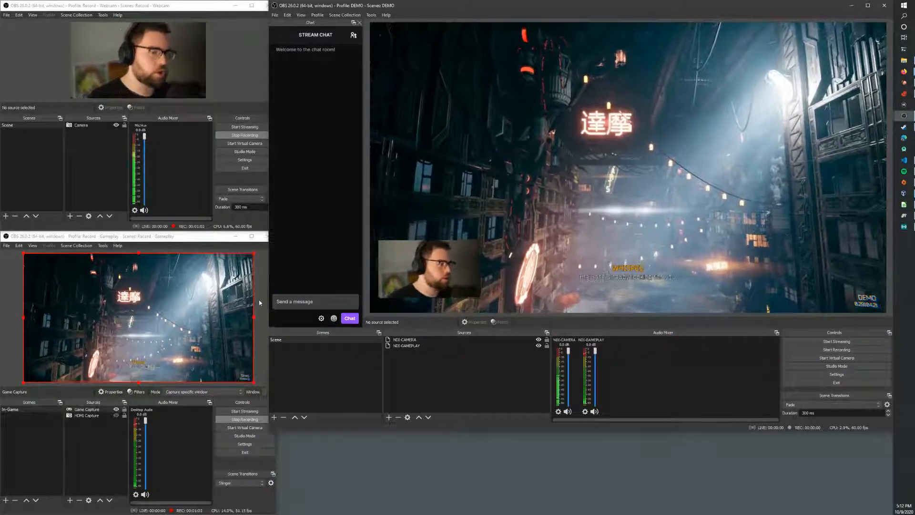
pyautogui.click(260, 302)
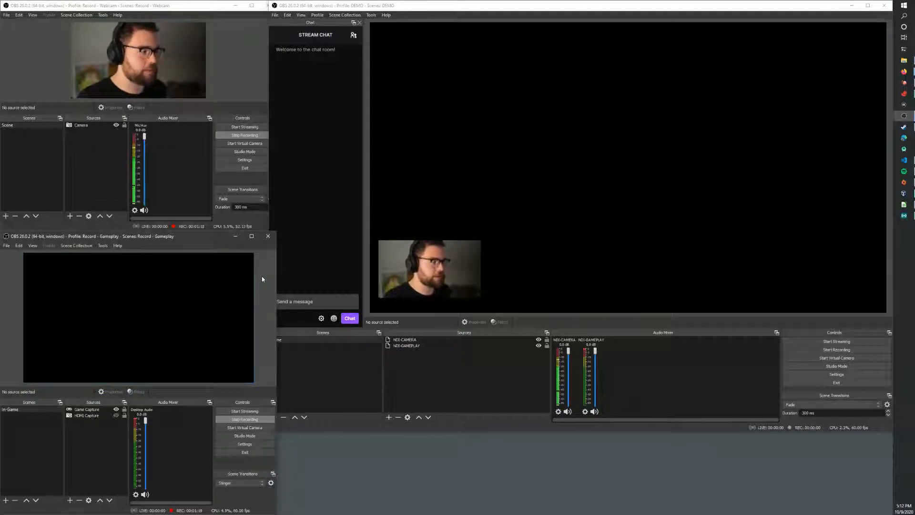
# Step: Stop the recordings in both the webcam instance and the gameplay instance
pyautogui.click(431, 380)
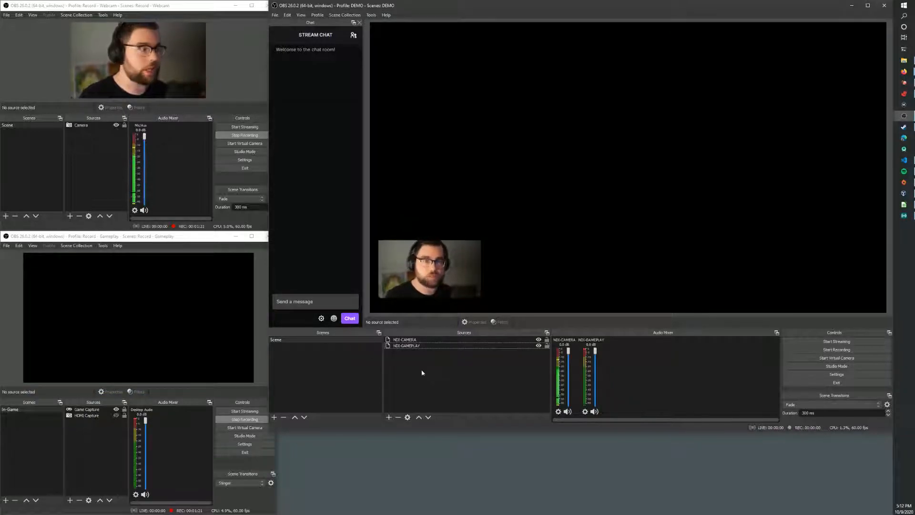
pyautogui.click(253, 136)
pyautogui.click(252, 136)
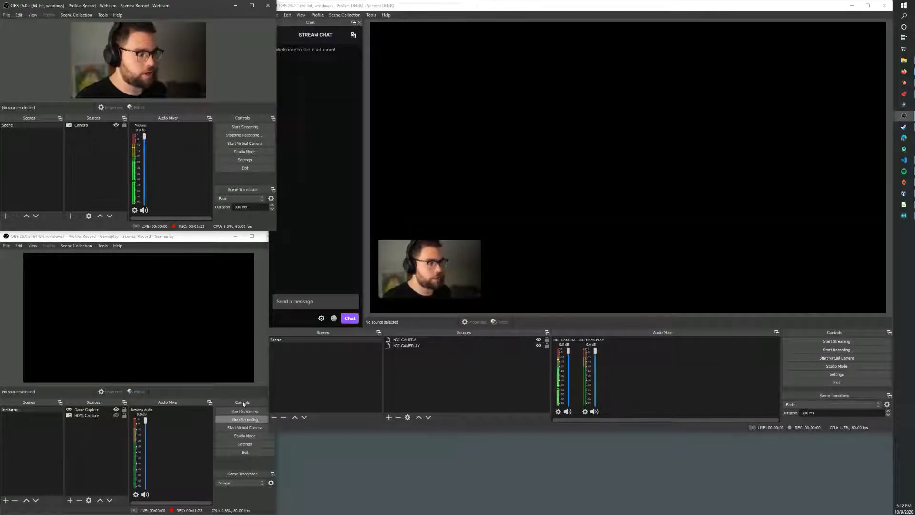
pyautogui.click(244, 419)
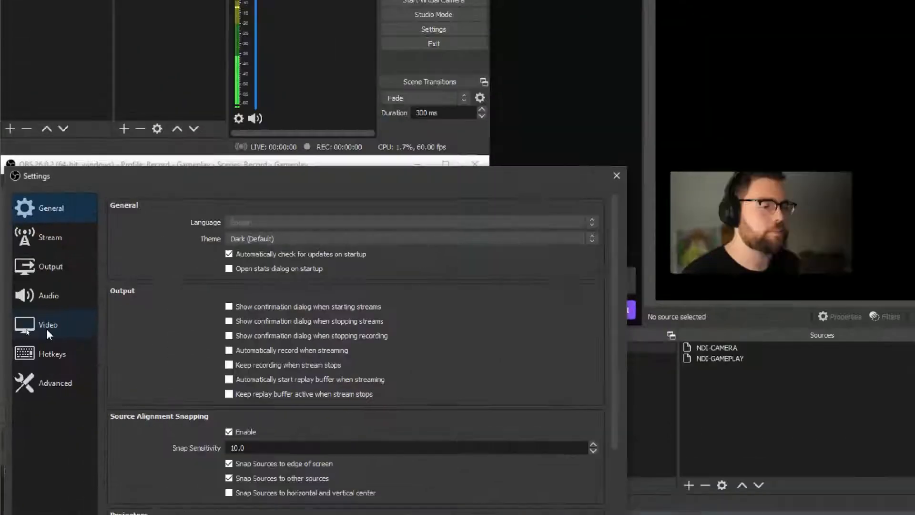
# Step: Try out a Stop Recording hotkey in the gameplay instance's settings beside Ctrl+Alt+R for Start Recording, and clear it
pyautogui.click(32, 360)
pyautogui.click(42, 344)
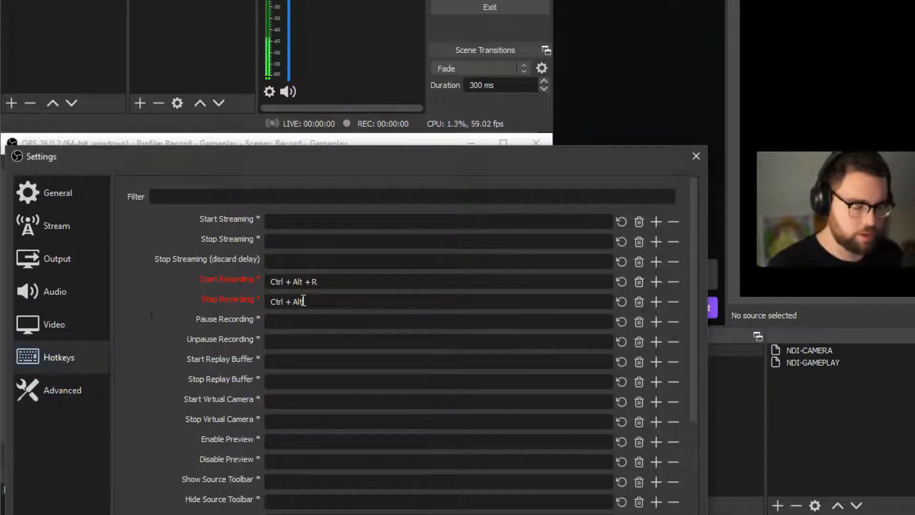
pyautogui.hotkey('ctrl', 'alt', 't')
pyautogui.press('Return')
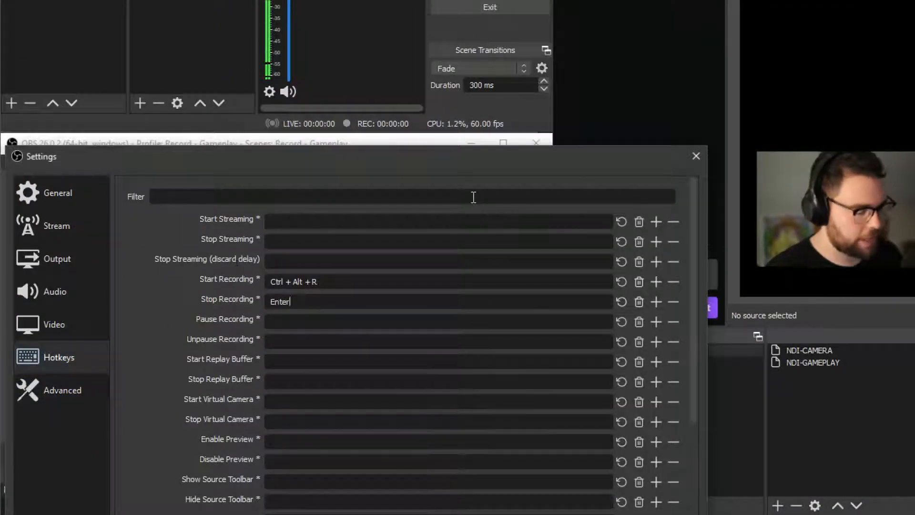
pyautogui.press('Escape')
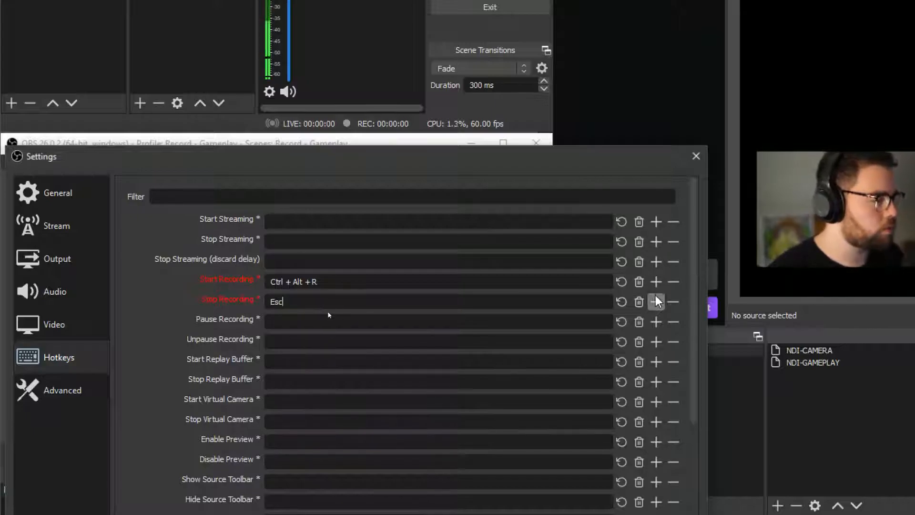
pyautogui.click(638, 302)
# Step: Start the webcam instance's recording and close the gameplay instance's settings without saving the hotkey changes
pyautogui.click(696, 156)
pyautogui.hotkey('ctrl', 'alt', 'r')
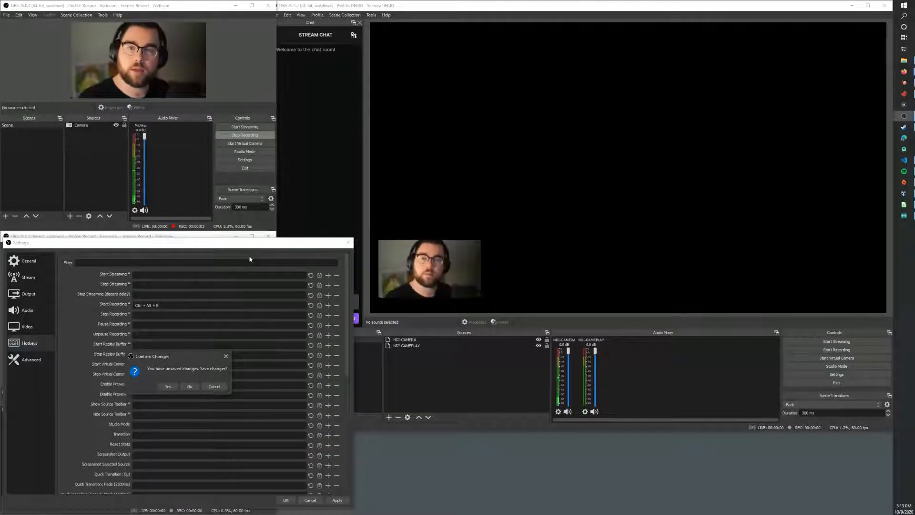
pyautogui.click(200, 386)
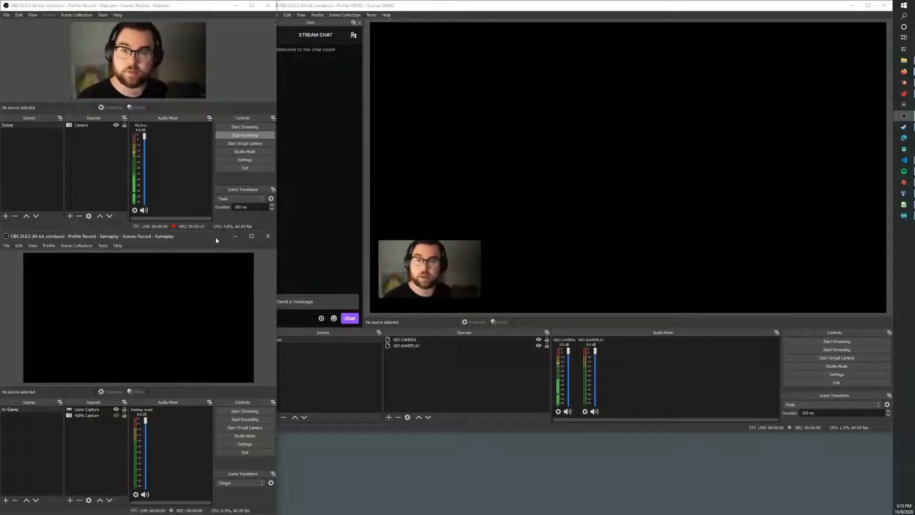
pyautogui.click(908, 64)
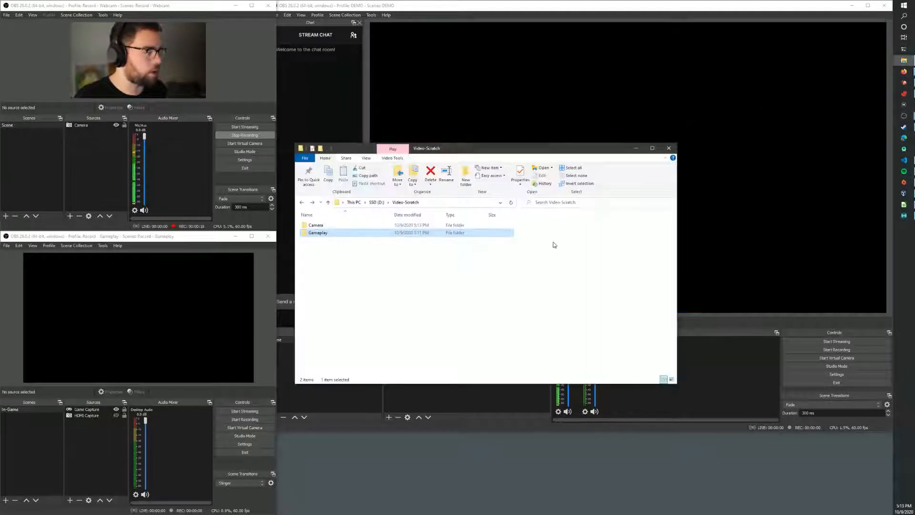
pyautogui.press('Return')
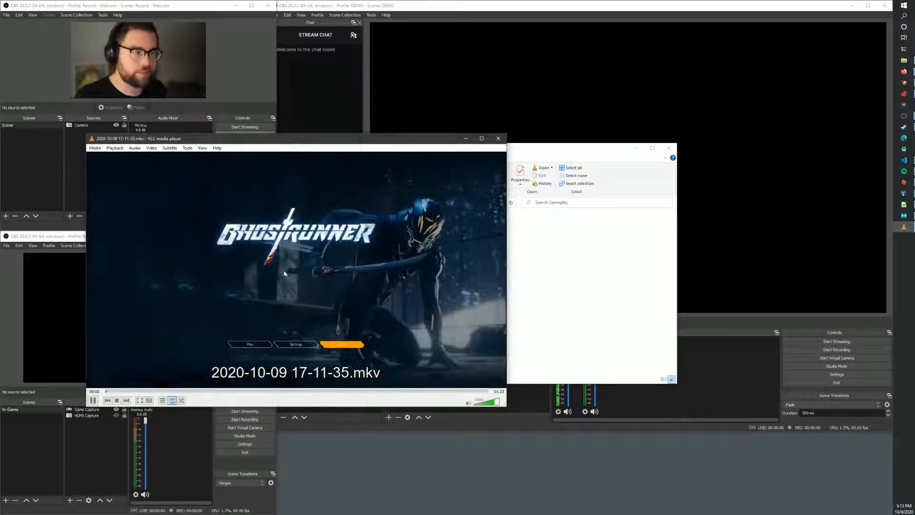
pyautogui.click(339, 392)
pyautogui.moveTo(344, 391); pyautogui.dragTo(367, 391)
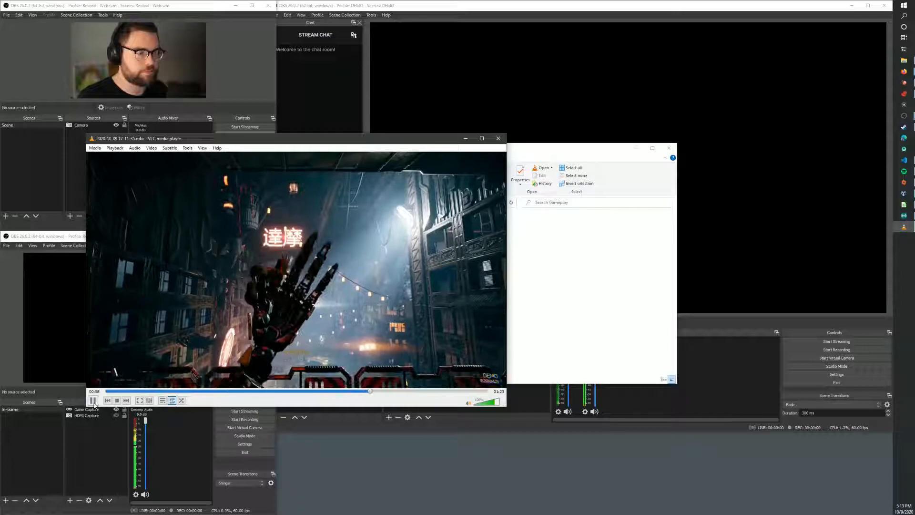
pyautogui.press('space')
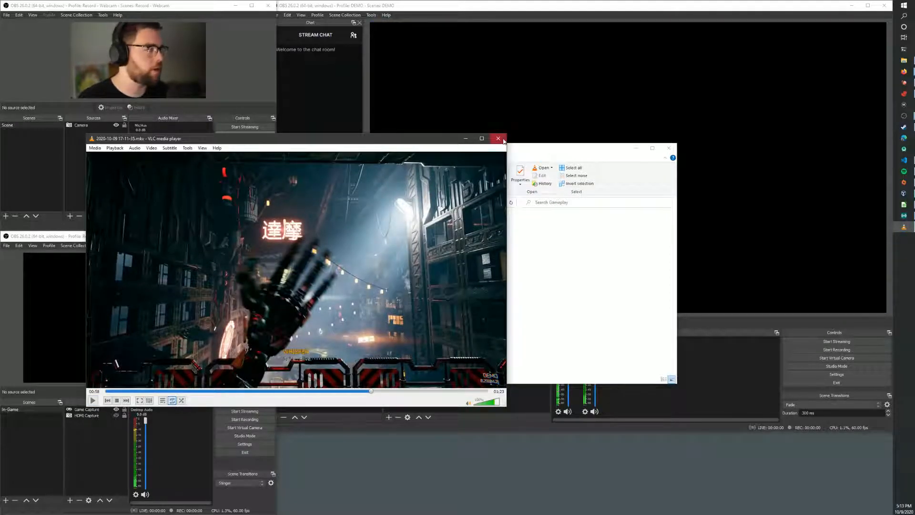
pyautogui.press('space')
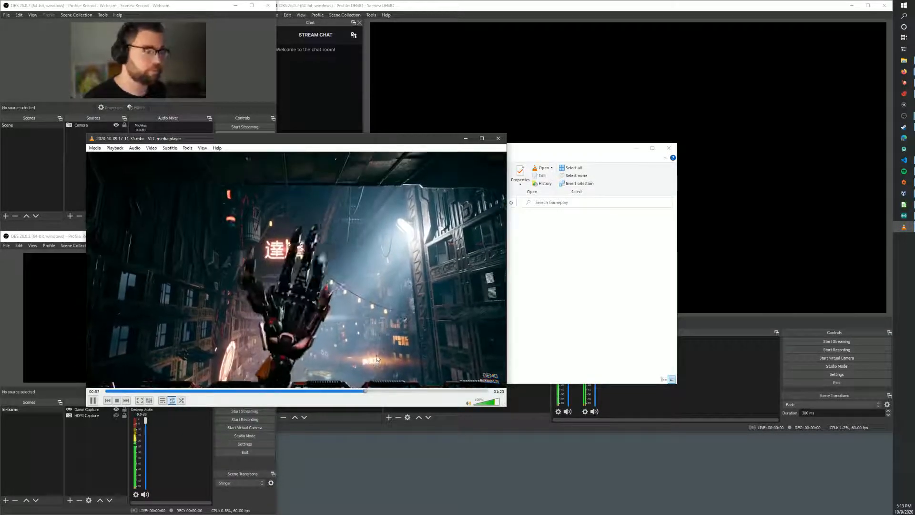
pyautogui.click(497, 138)
pyautogui.click(404, 202)
pyautogui.doubleClick(327, 230)
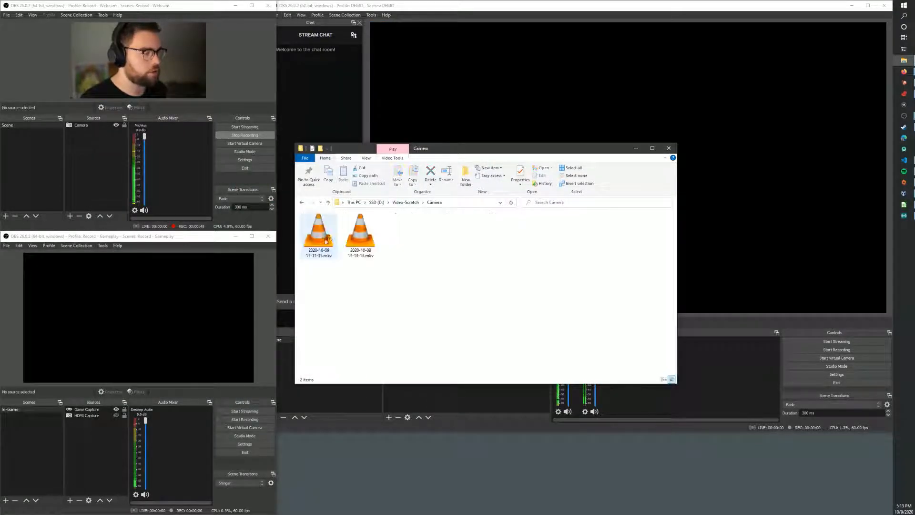
pyautogui.doubleClick(353, 237)
pyautogui.moveTo(270, 391); pyautogui.dragTo(333, 391)
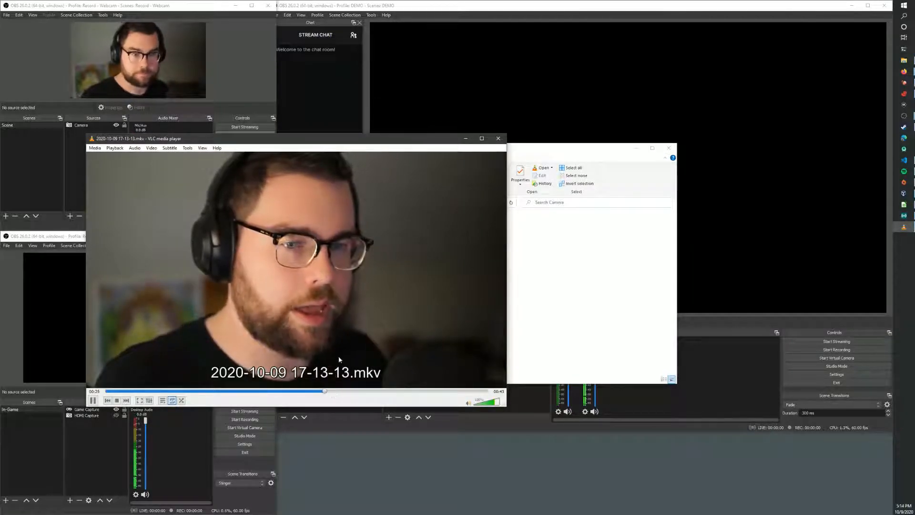
pyautogui.click(498, 138)
pyautogui.click(463, 280)
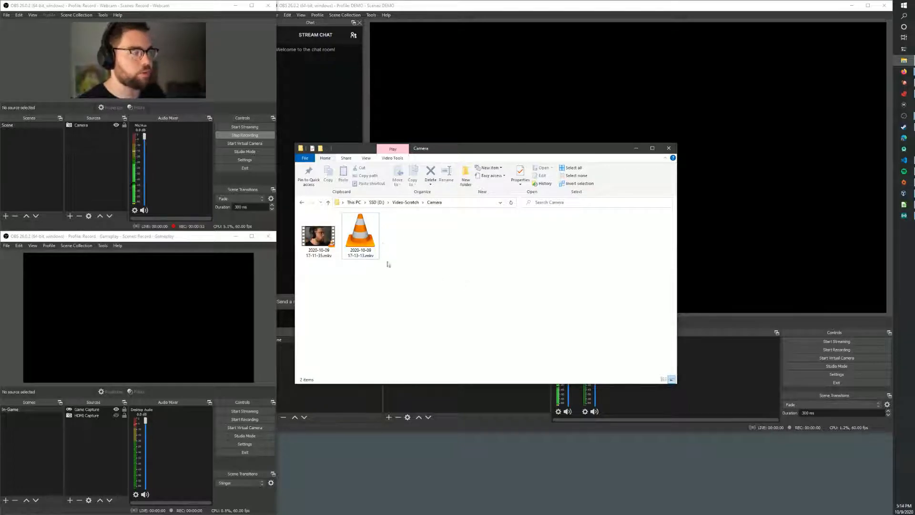
pyautogui.click(401, 203)
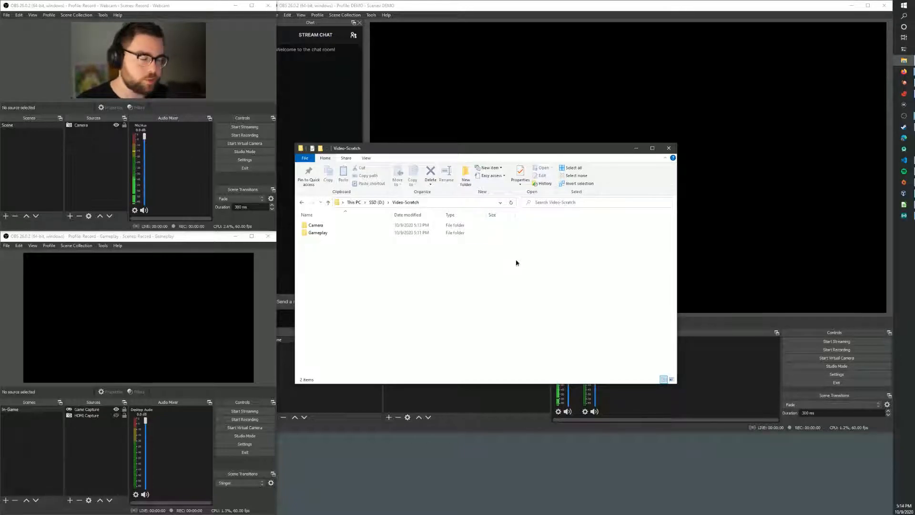
pyautogui.click(668, 148)
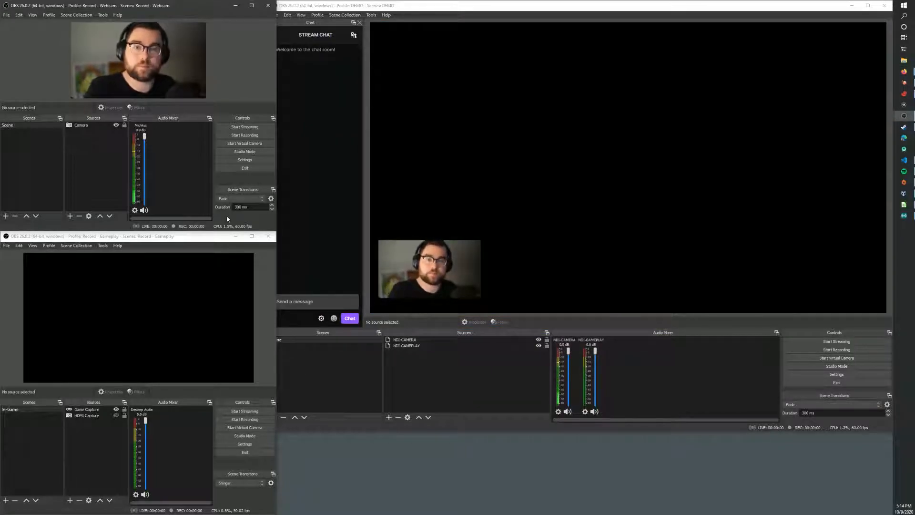